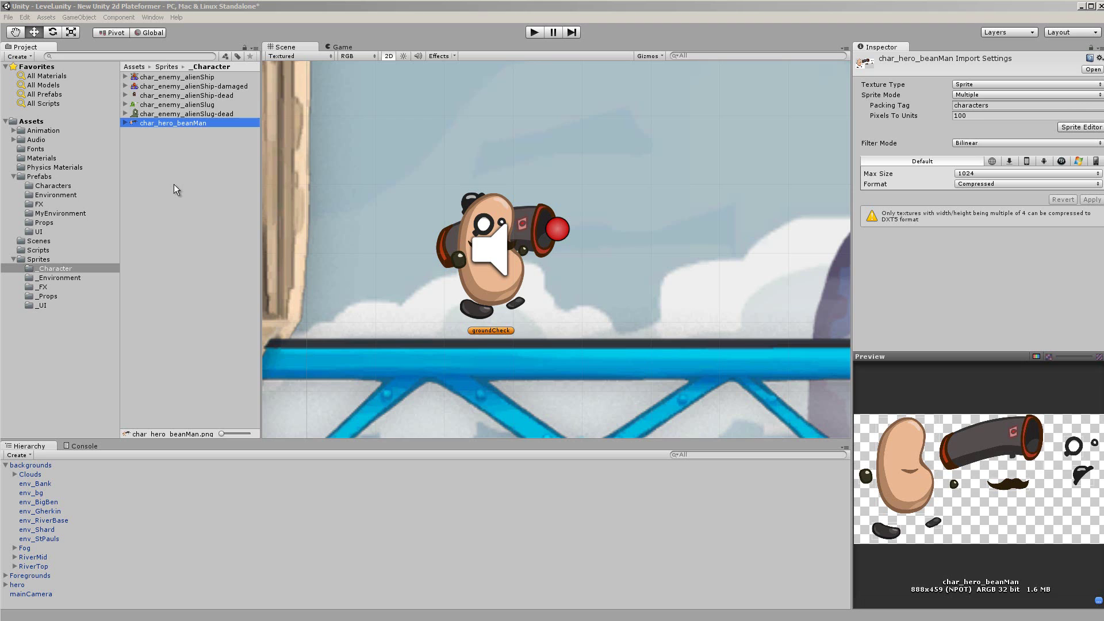
- Open the char_hero_beanMan sprite sheet in Photoshop and brush a blue blob into the empty area below the hat
right_click(159, 120)
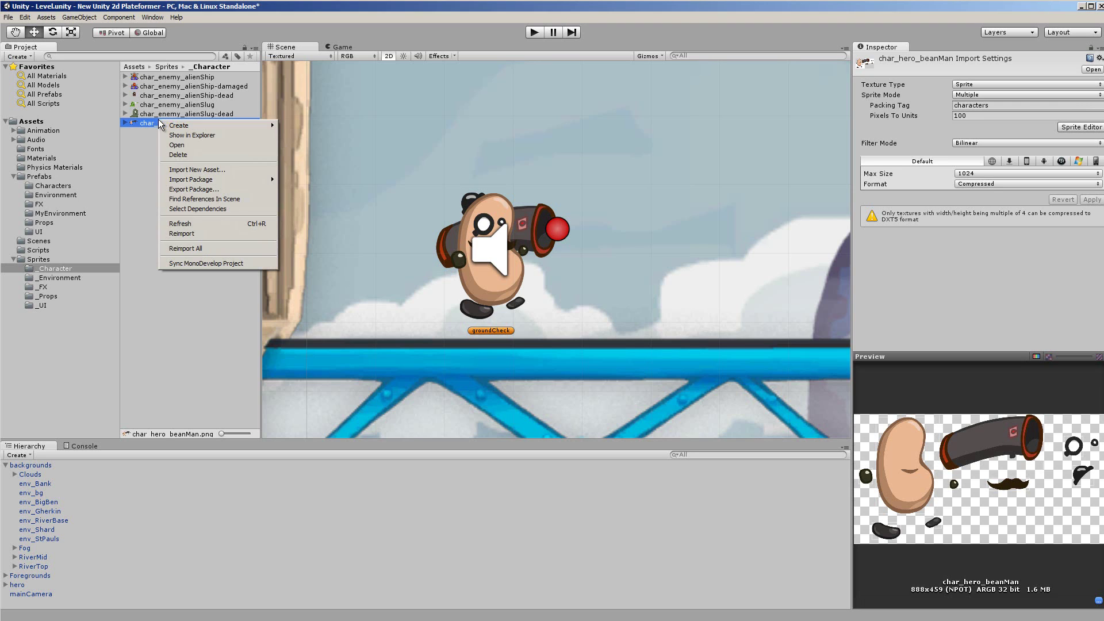
left_click(174, 136)
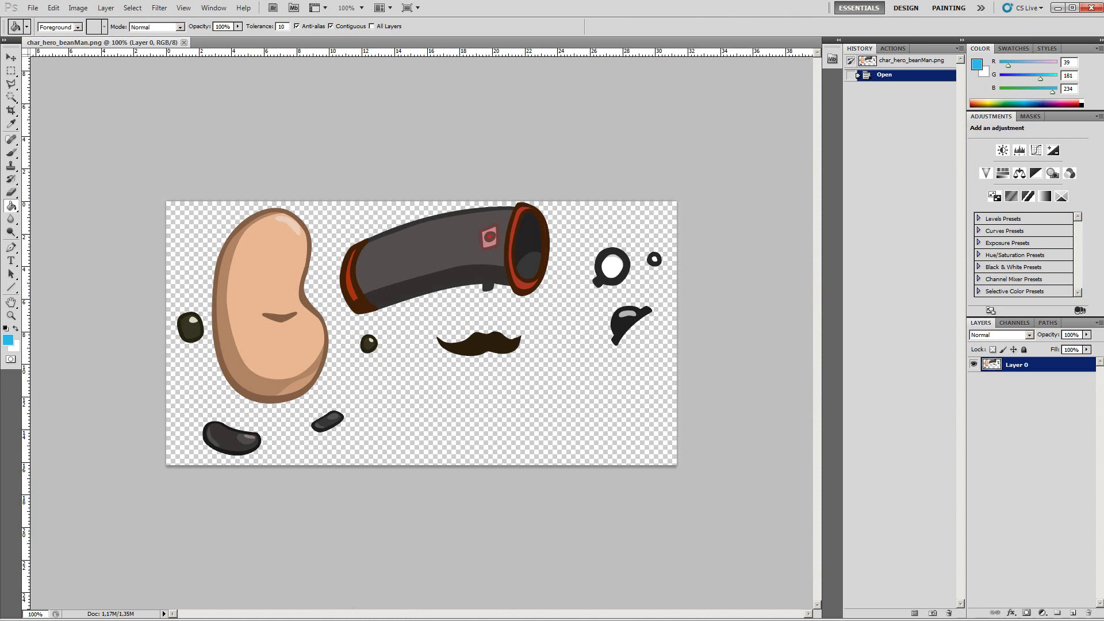
key("b")
left_click_drag(575, 365, 550, 426)
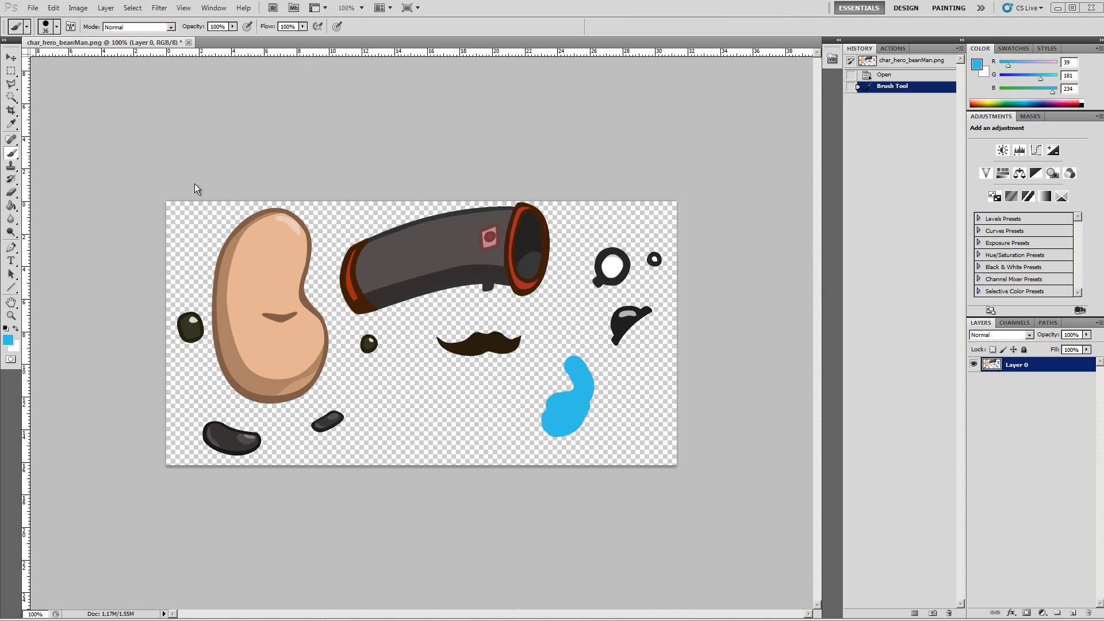
- Save the painted sheet as a non-interlaced PNG copy named char_hero_beanMan_test in the _Character folder, replacing the existing file
left_click(33, 8)
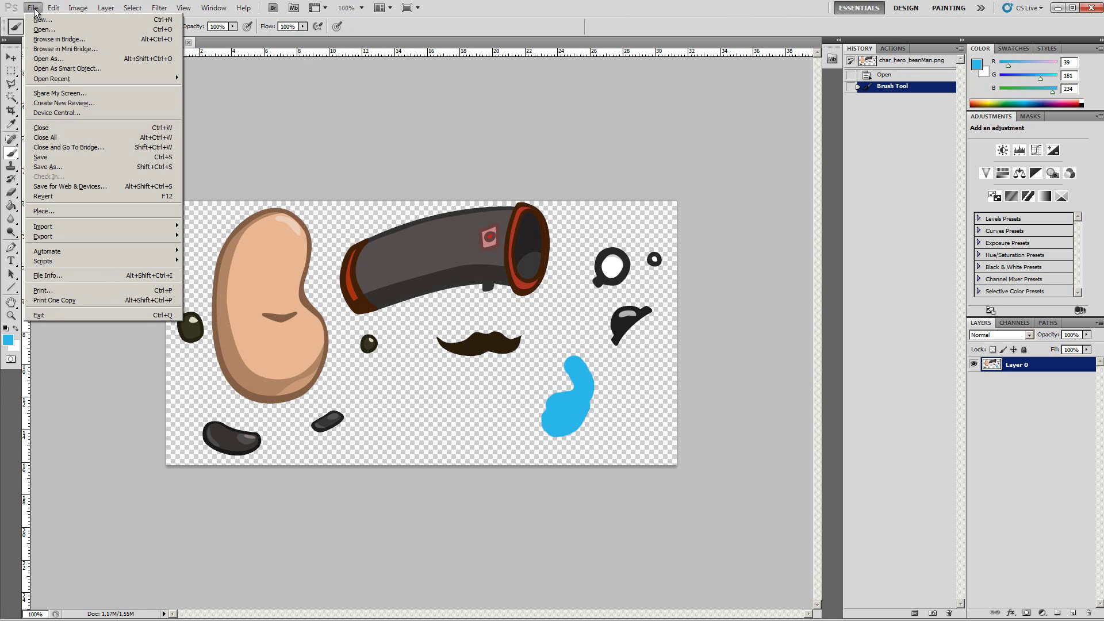
left_click(61, 170)
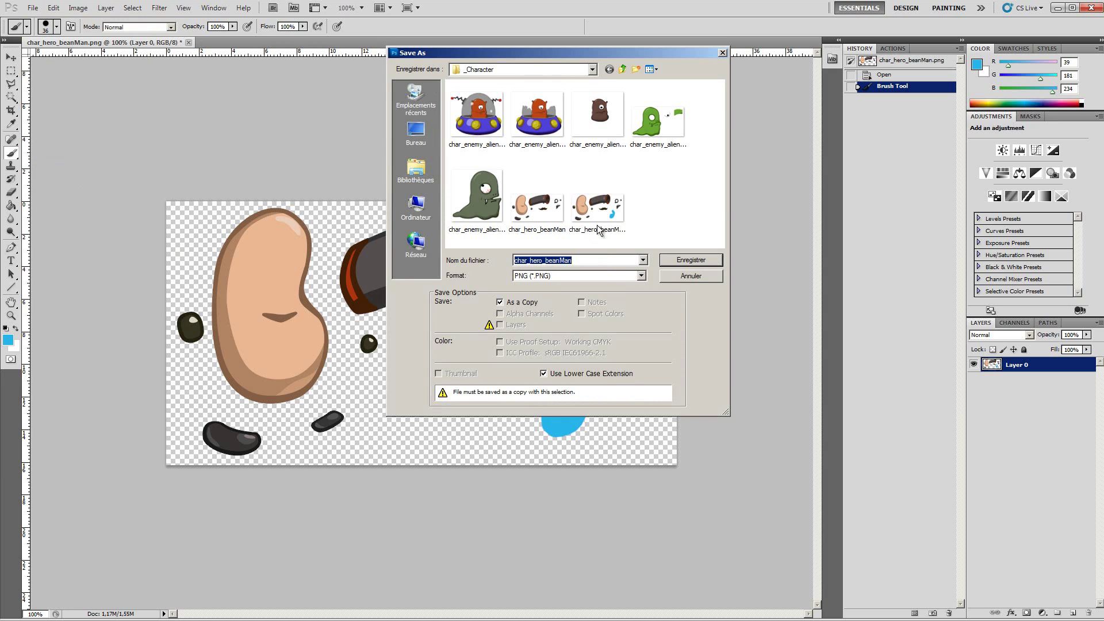
left_click(599, 206)
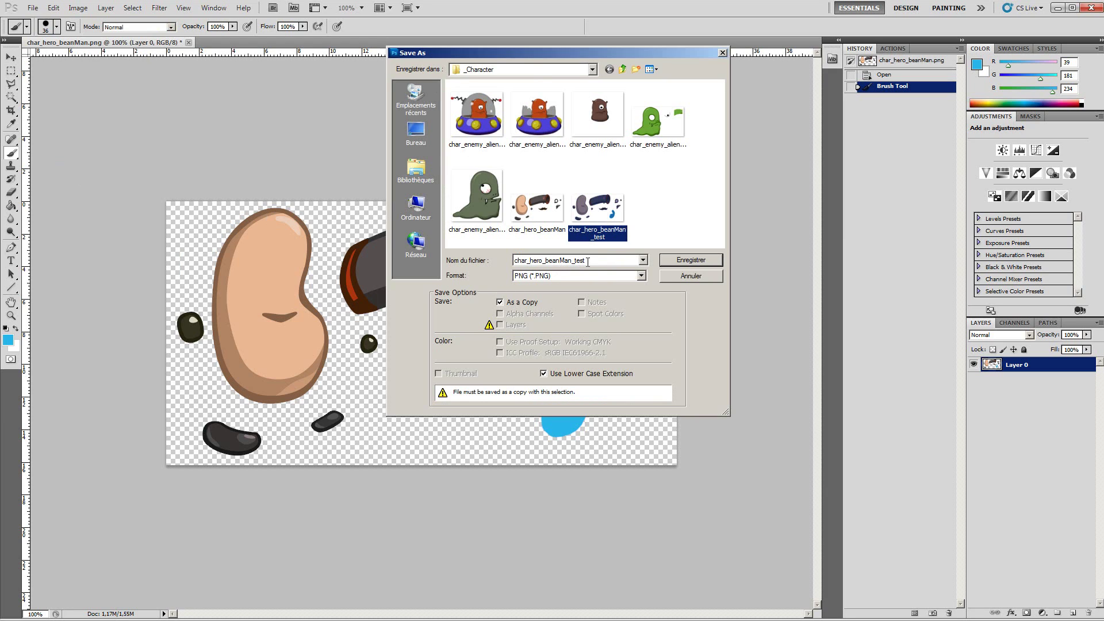
left_click(539, 205)
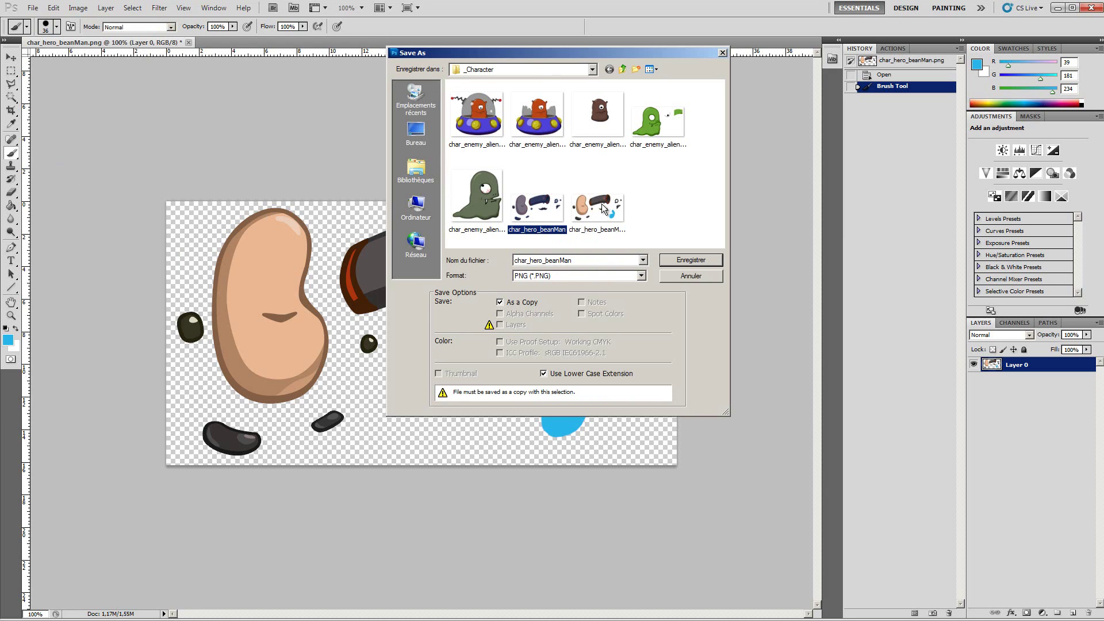
left_click(602, 203)
left_click(706, 263)
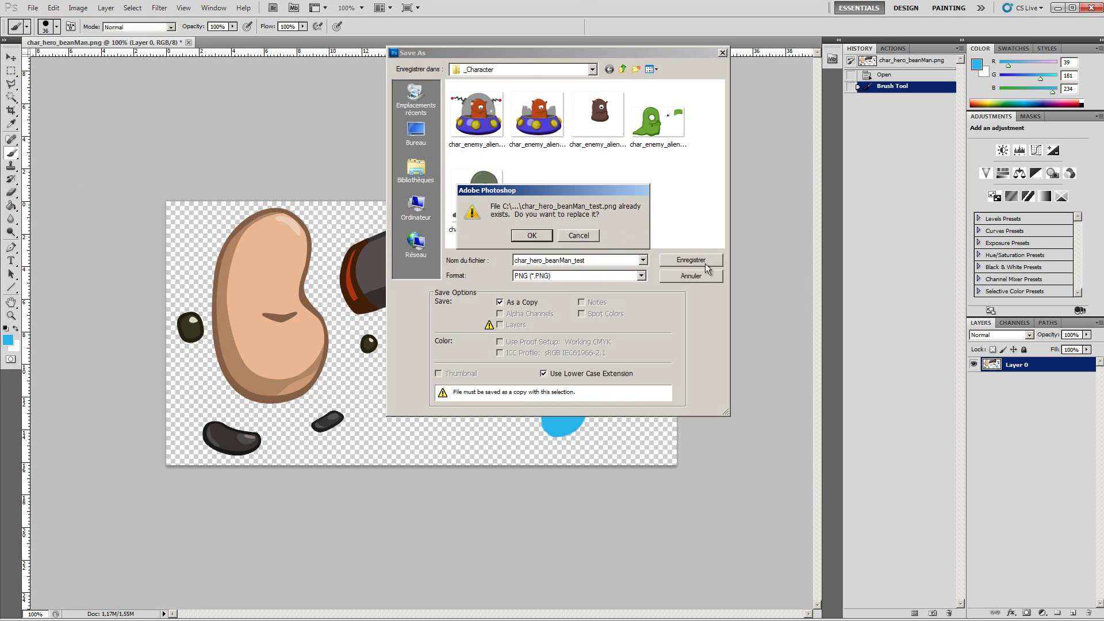
left_click(532, 236)
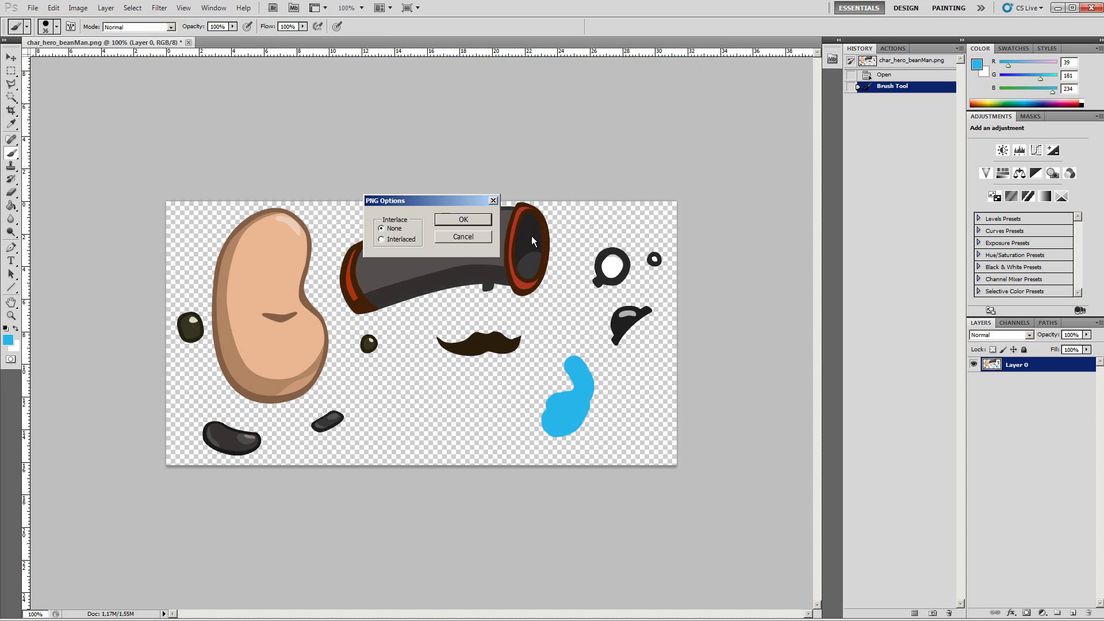
left_click(467, 219)
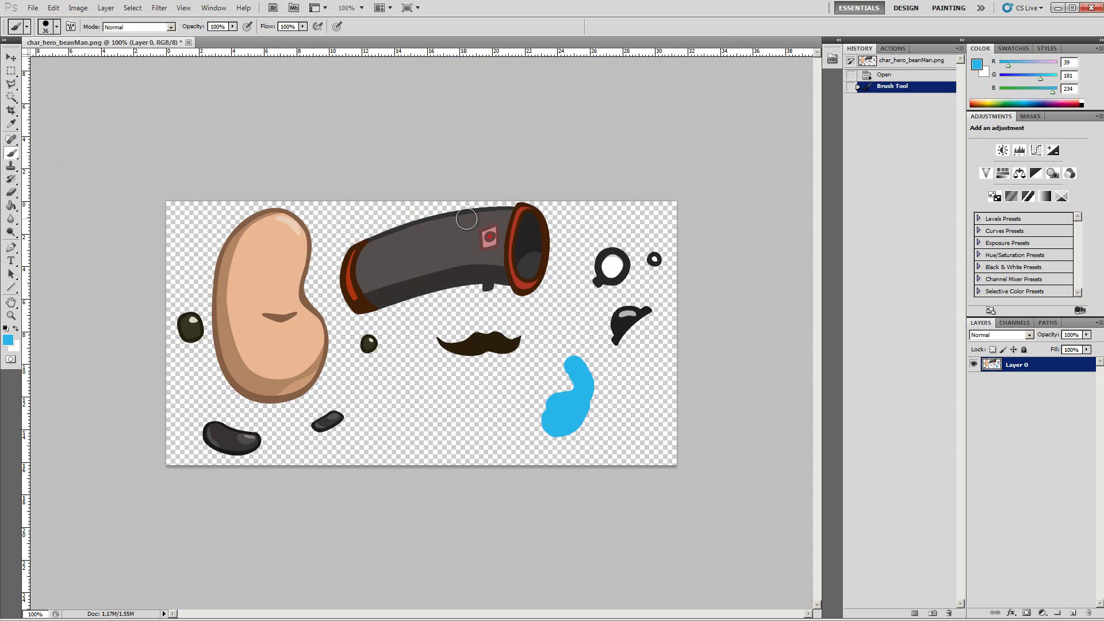
- Switch back to Unity and import char_hero_beanMan_test as a new asset into the _Character sprites folder
left_click(1057, 7)
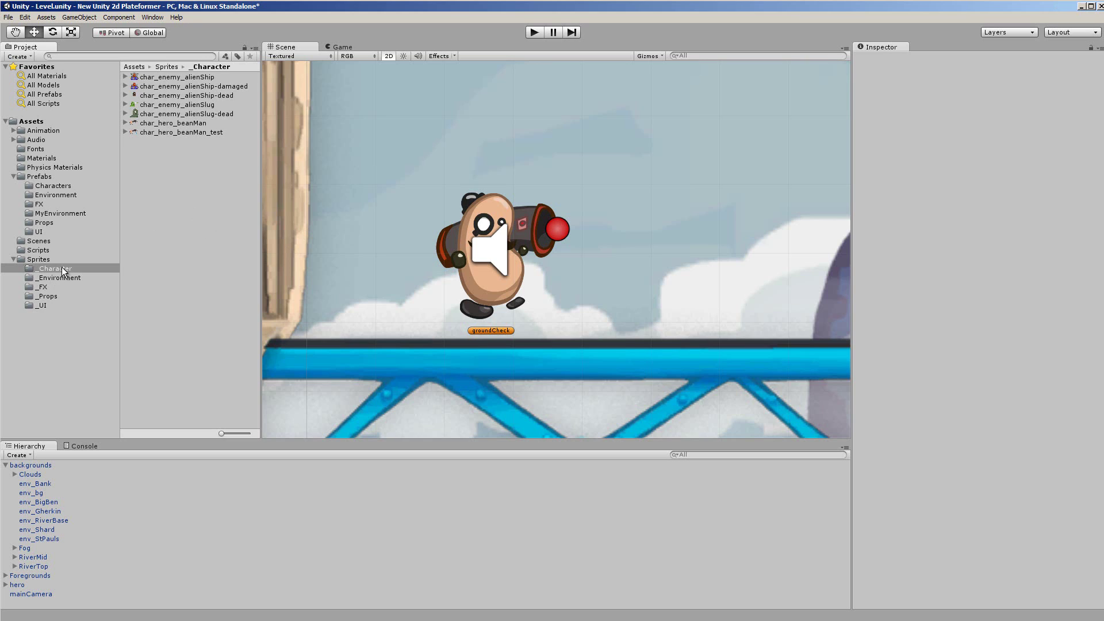
left_click(42, 271)
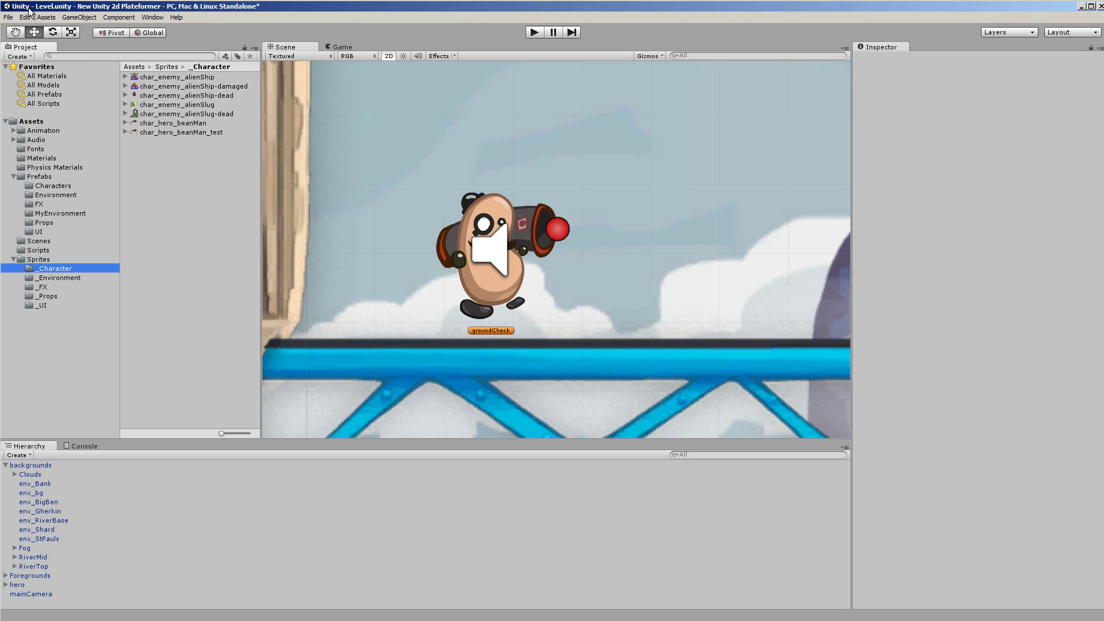
left_click(47, 17)
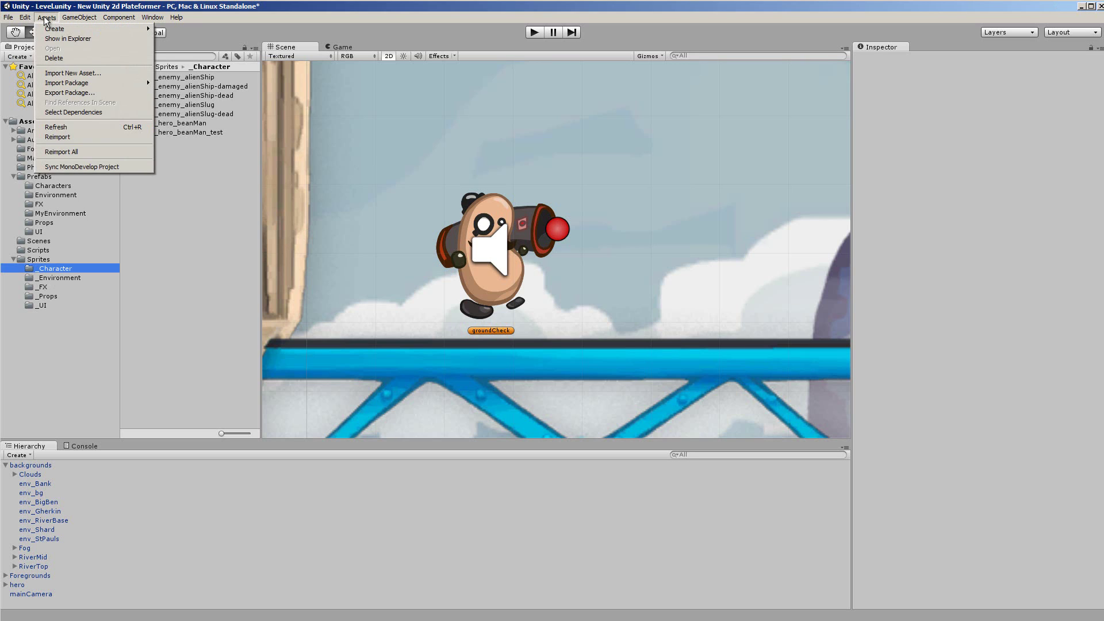
left_click(73, 73)
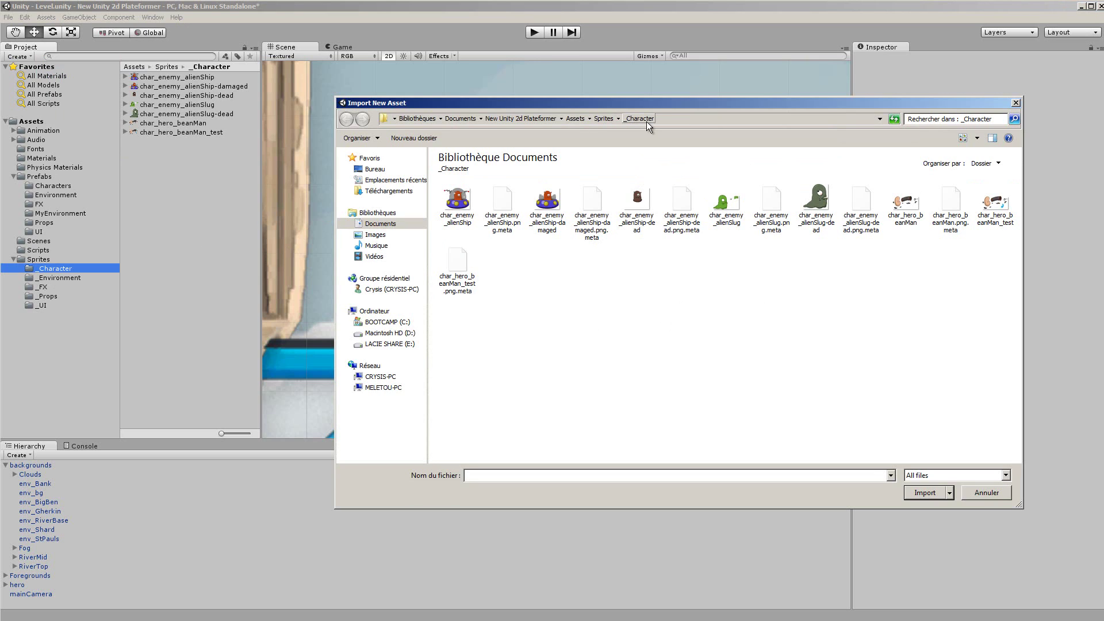
left_click(997, 206)
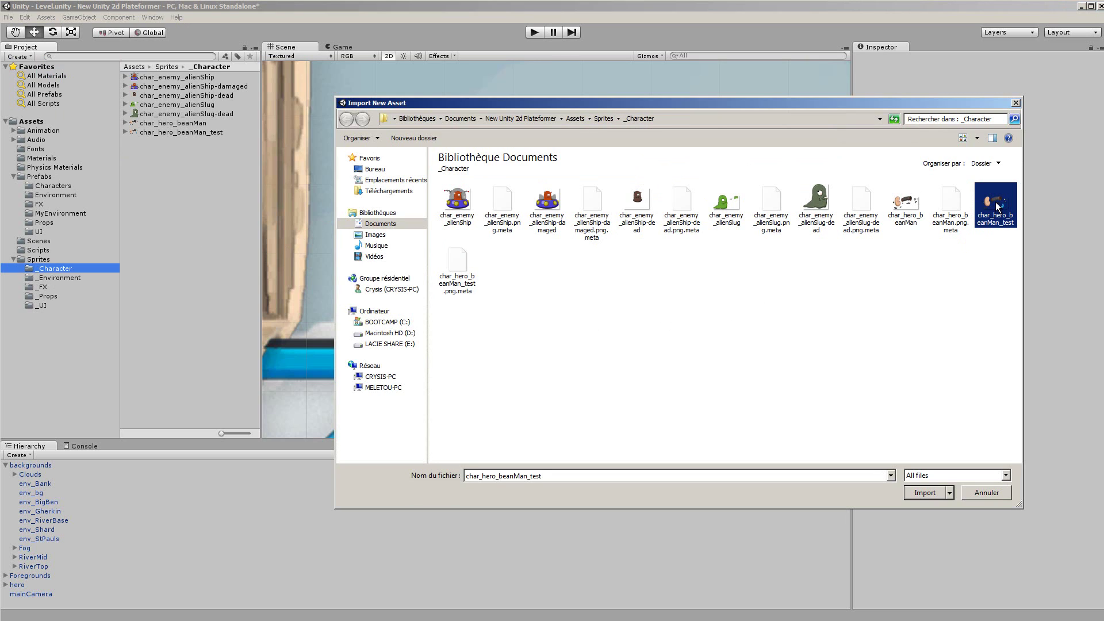
left_click(924, 493)
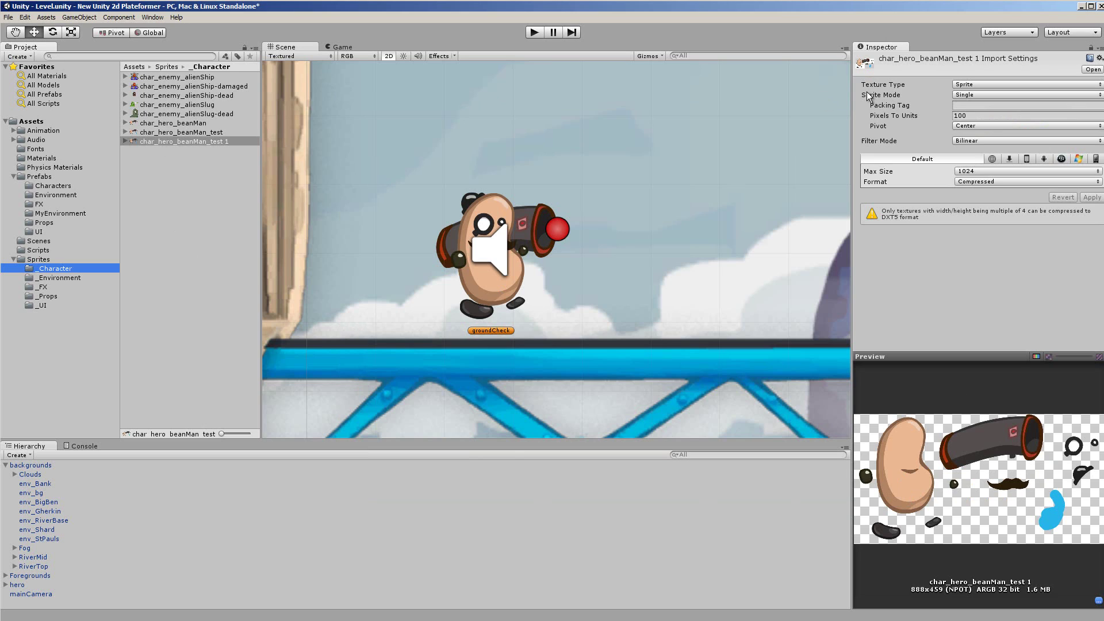
- Set the imported texture's Sprite Mode to Multiple and open it in an enlarged Sprite Editor window
left_click(992, 94)
left_click(982, 116)
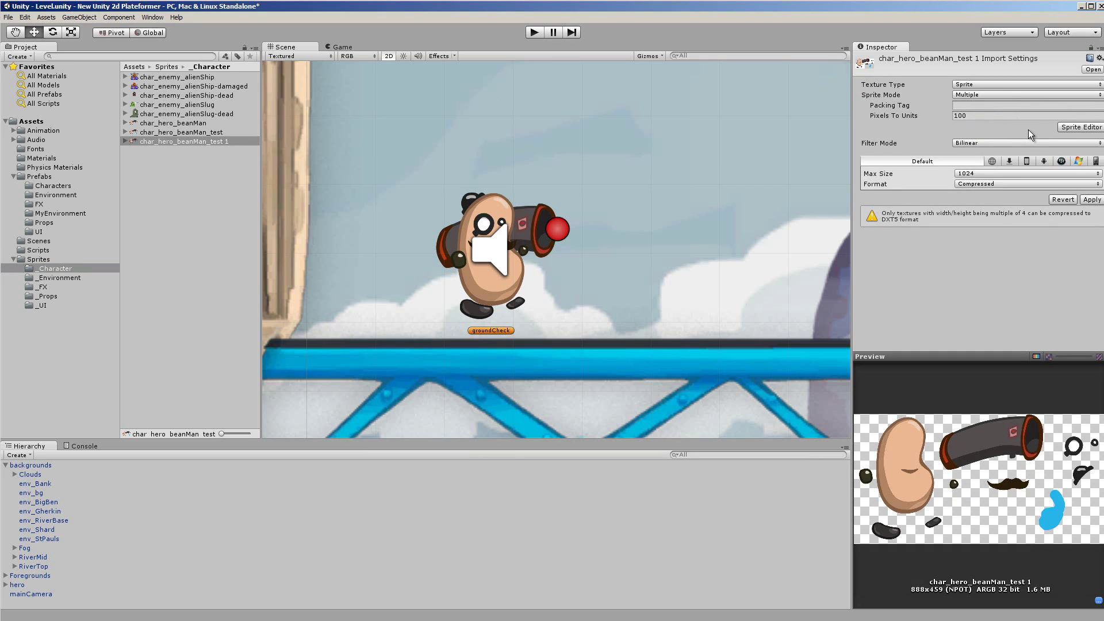
left_click(1082, 128)
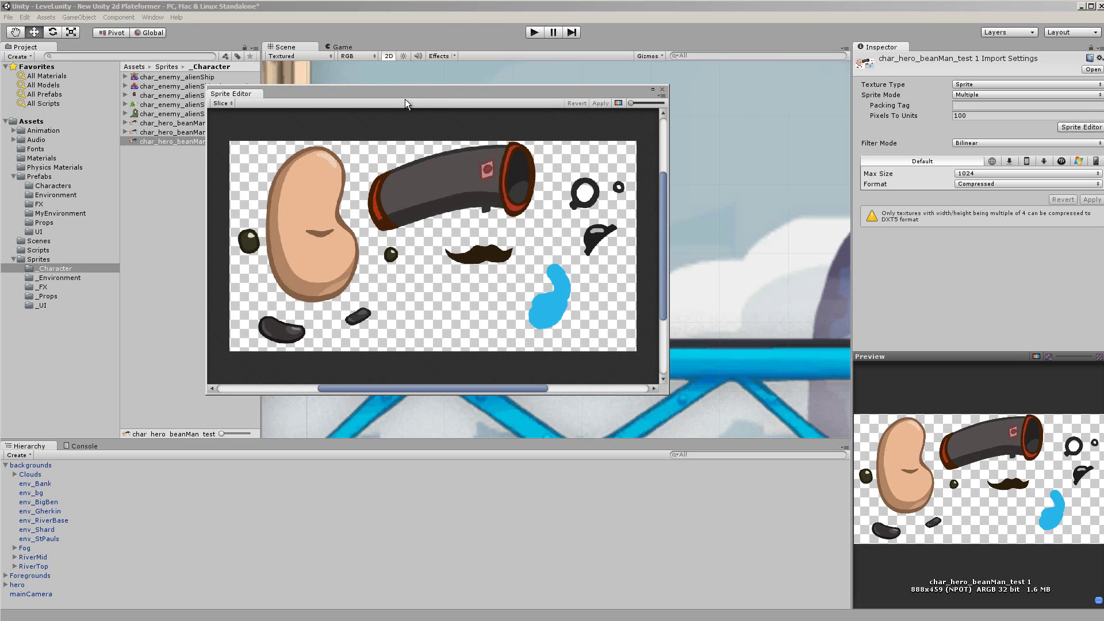
left_click_drag(402, 93, 442, 118)
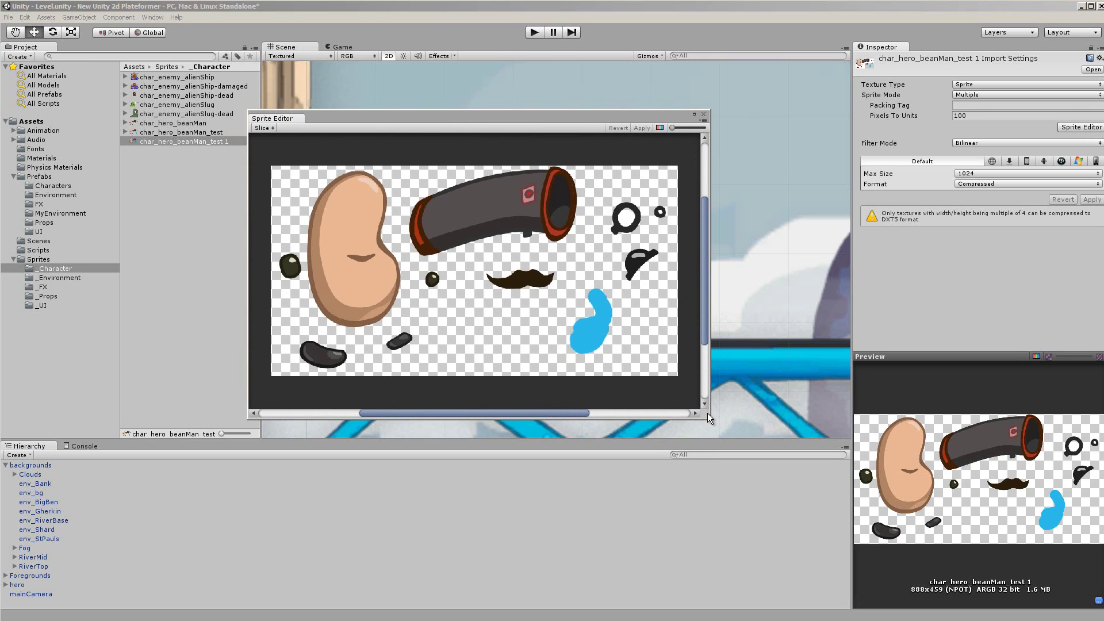
left_click_drag(710, 418, 852, 522)
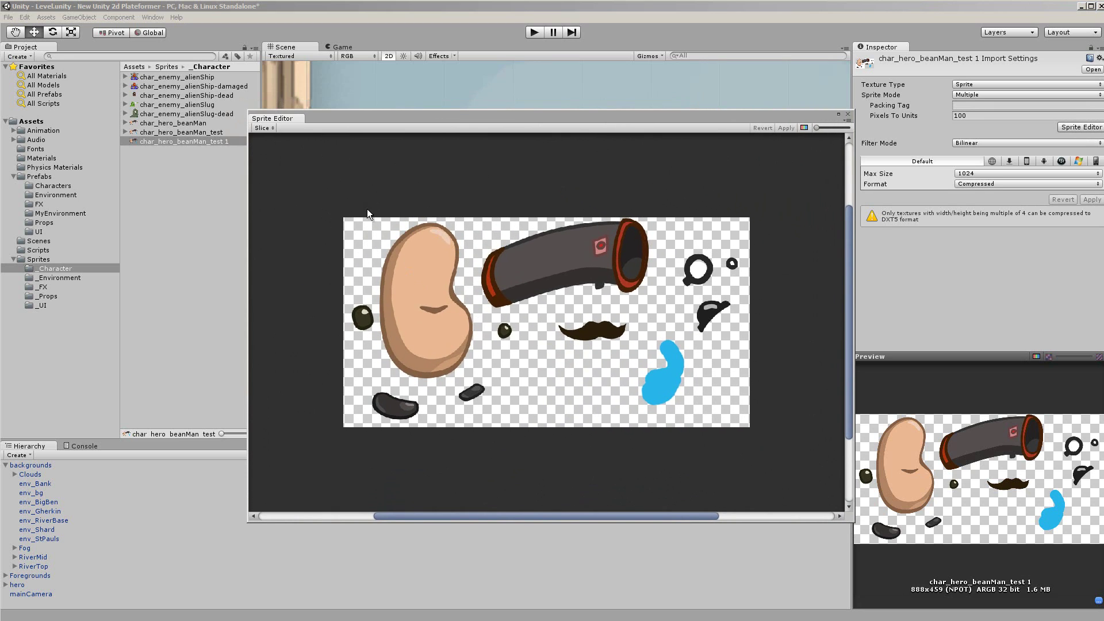
- Slice the sheet with type Automatic, minimum size 4, pivot Center and method Delete Existing
left_click(264, 128)
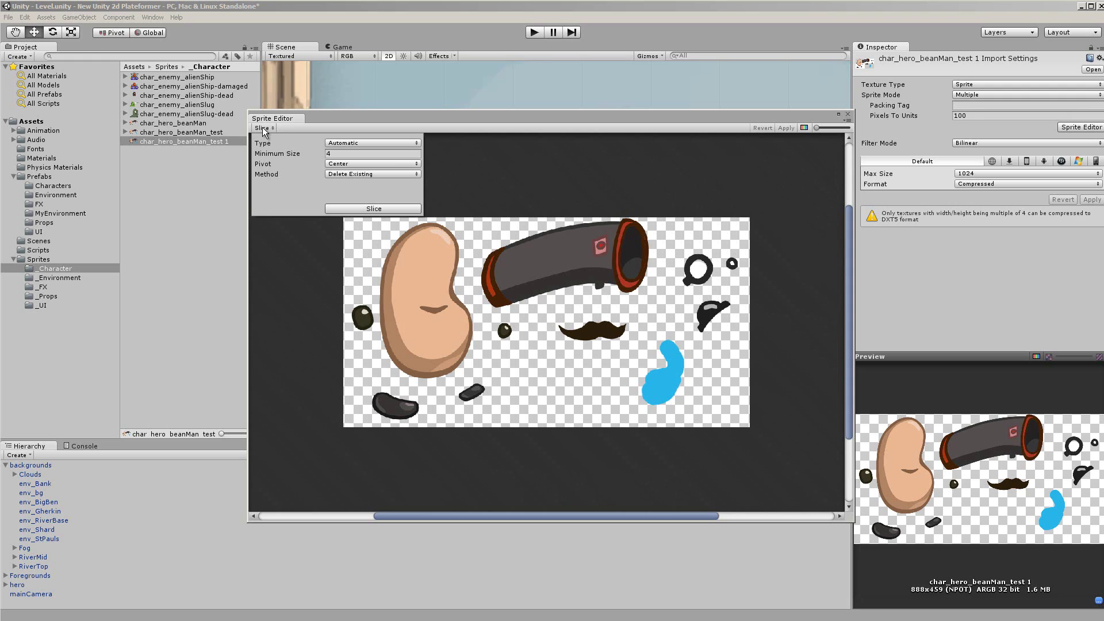
left_click(365, 144)
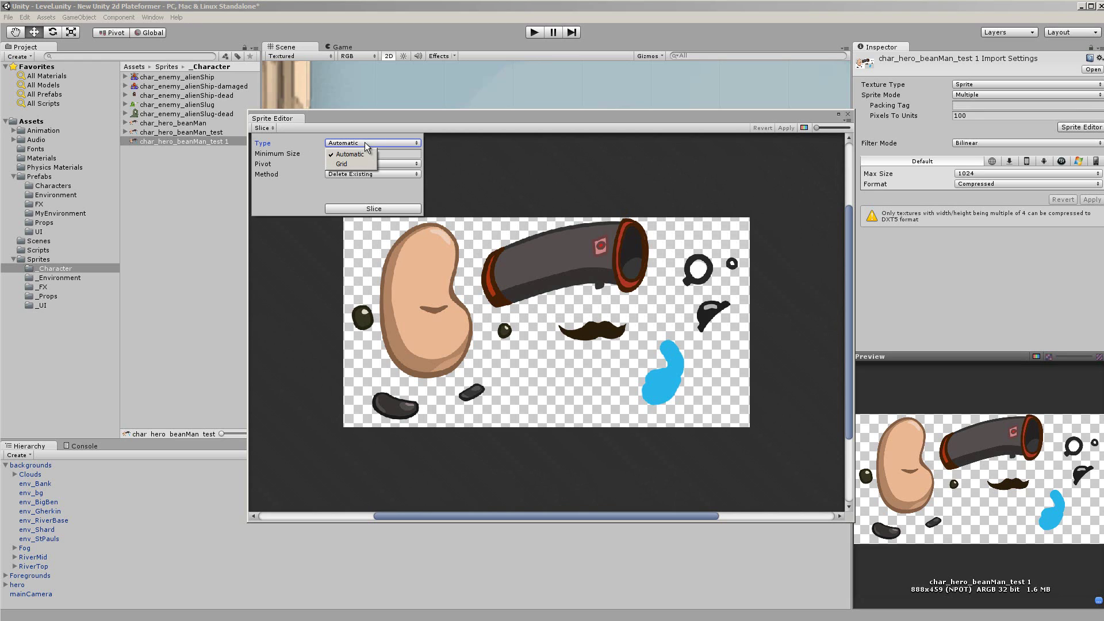
left_click(352, 154)
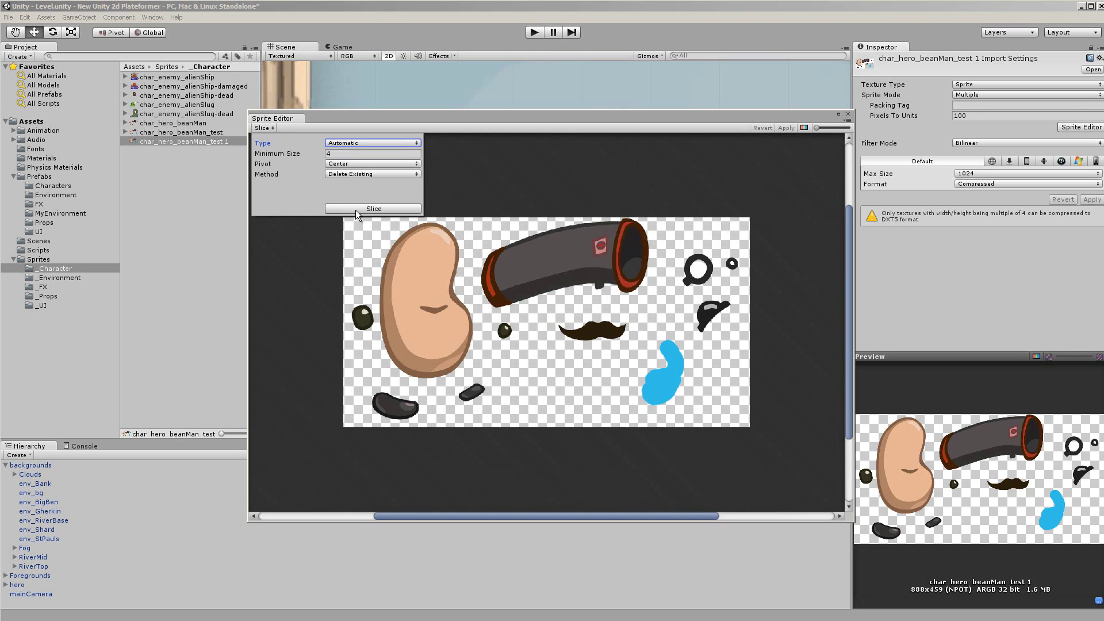
left_click(371, 209)
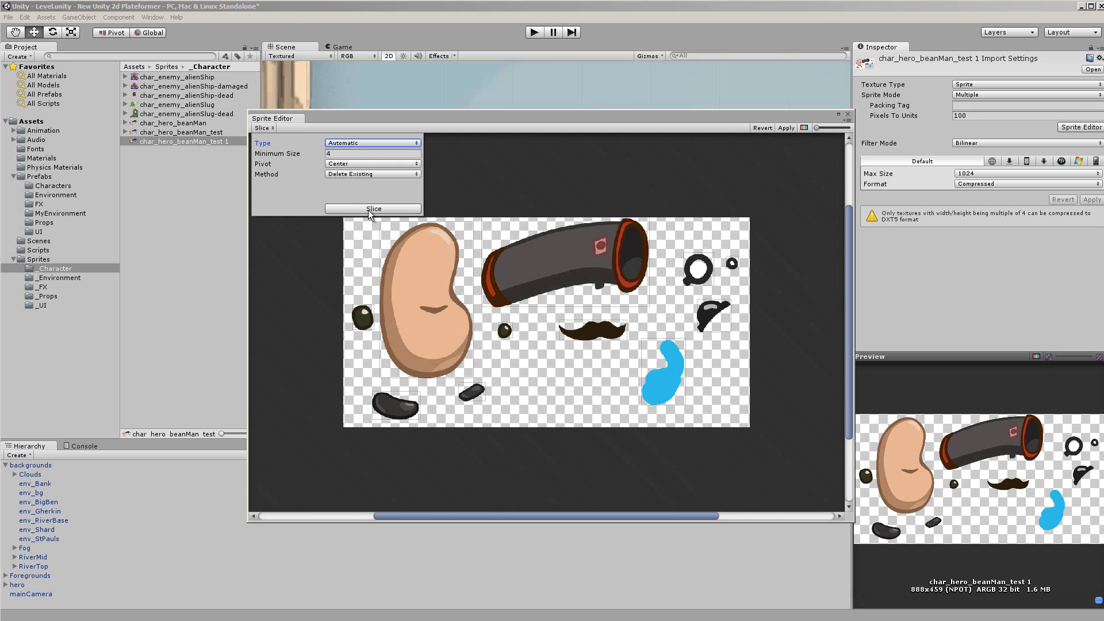
- Inspect the generated slices of the bean body, blue blob, cannon, eyes and hand one by one
left_click(426, 288)
left_click(665, 373)
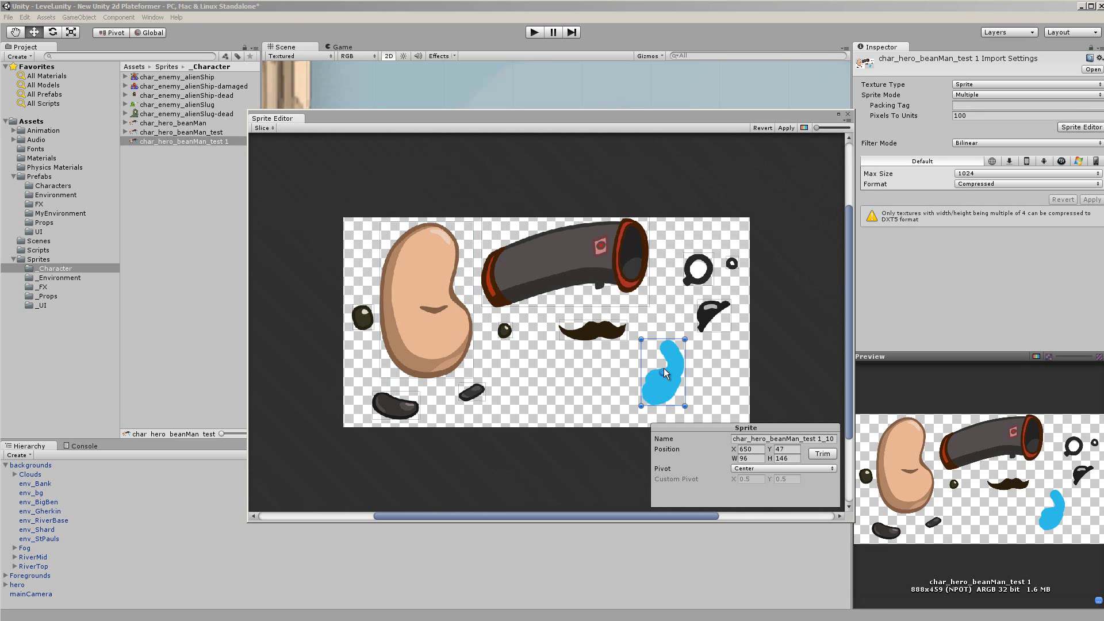
left_click(568, 268)
left_click(706, 276)
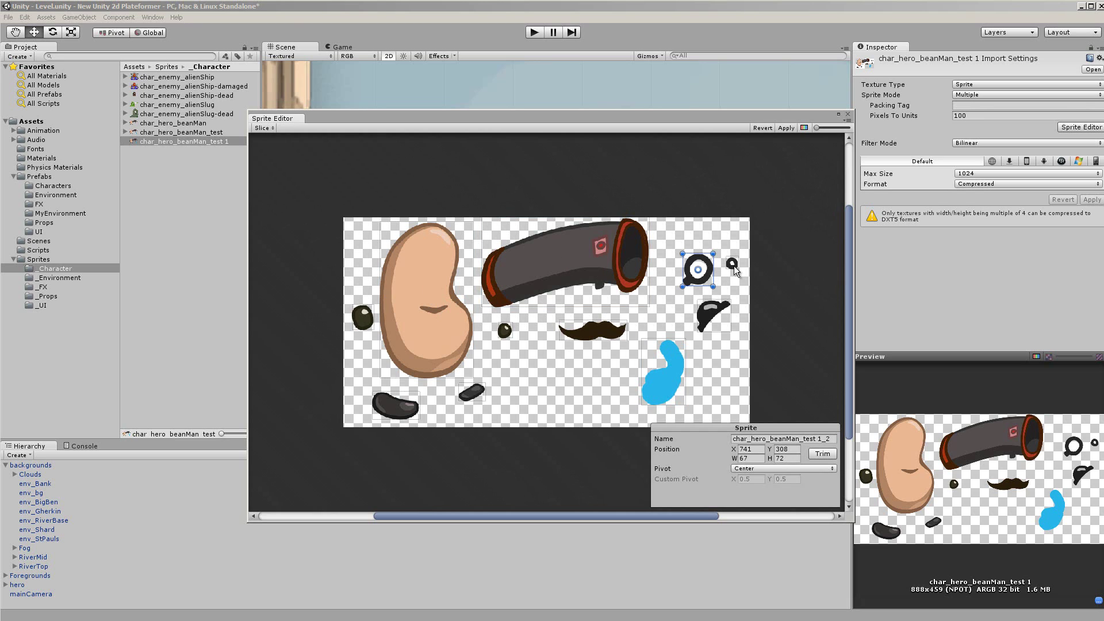
left_click(732, 264)
left_click(366, 319)
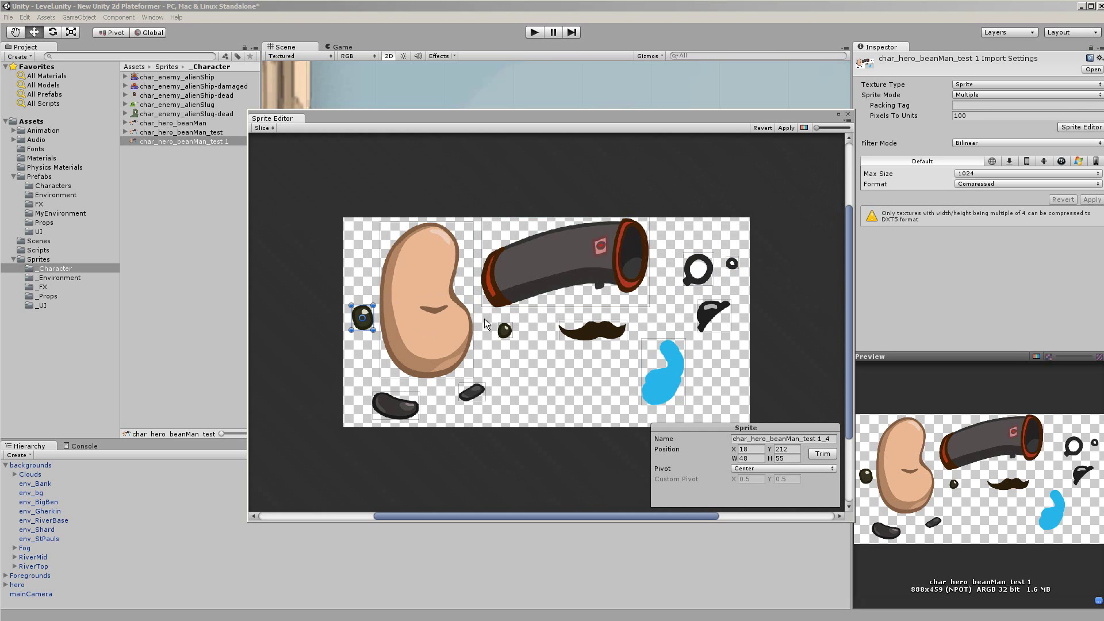
left_click(433, 282)
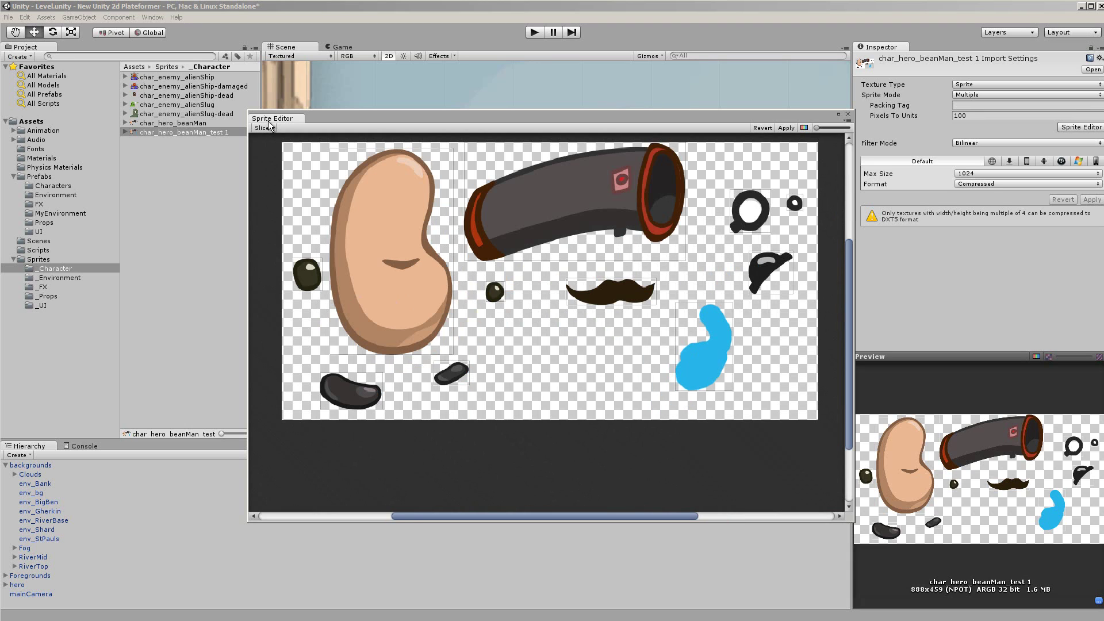
- Dock the Sprite Editor between the Hierarchy and the Console
left_click_drag(270, 118, 174, 320)
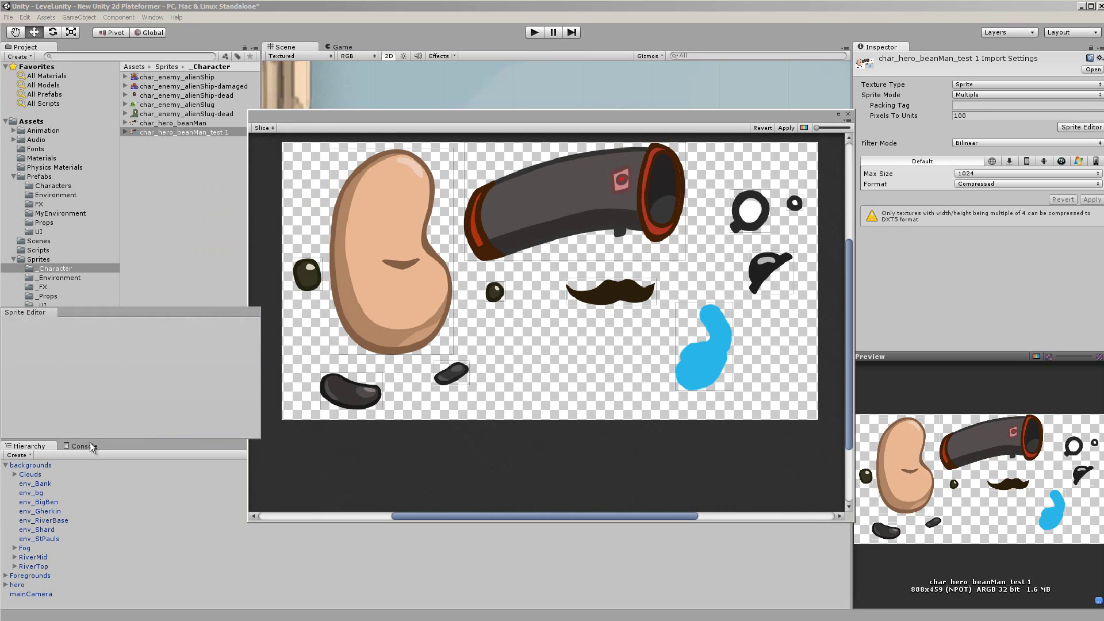
left_click_drag(90, 443, 74, 450)
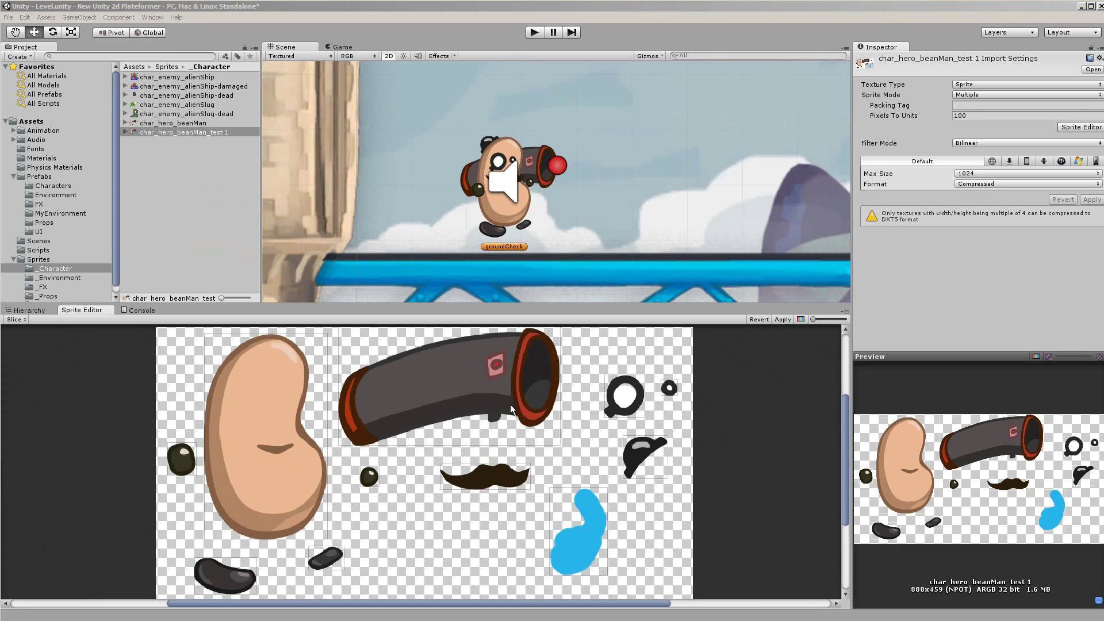
- Move the blue blob slice's pivot to about 0.35, 0.28 and resize its rectangle to about 69 × 122 pixels
left_click(574, 527)
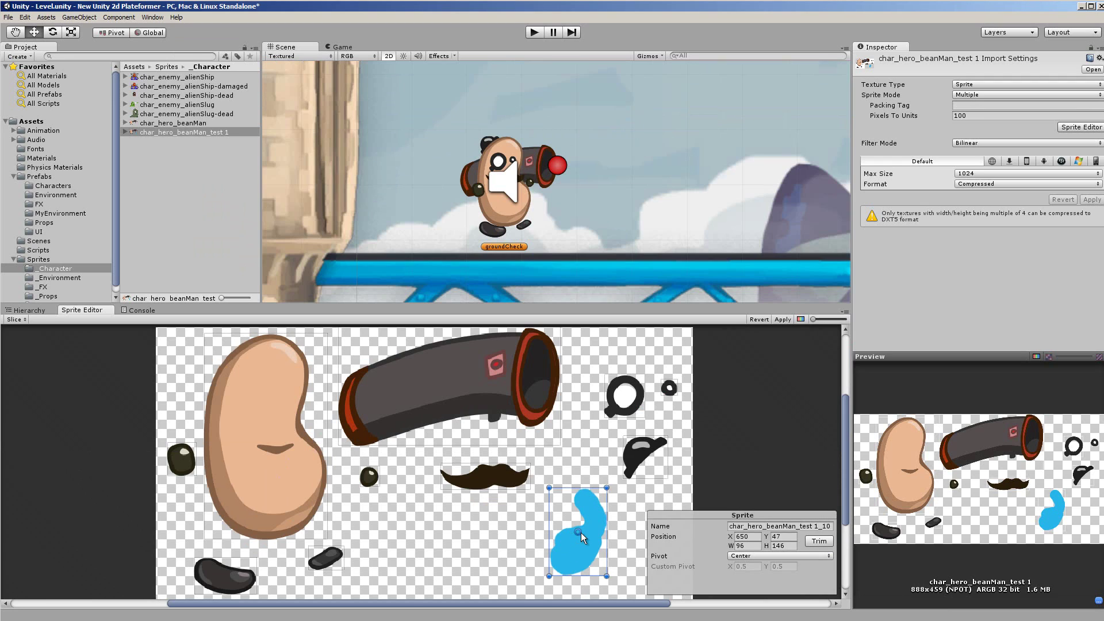
mouse_move(579, 532)
left_mouse_down()
mouse_move(588, 504)
mouse_move(571, 551)
left_mouse_up()
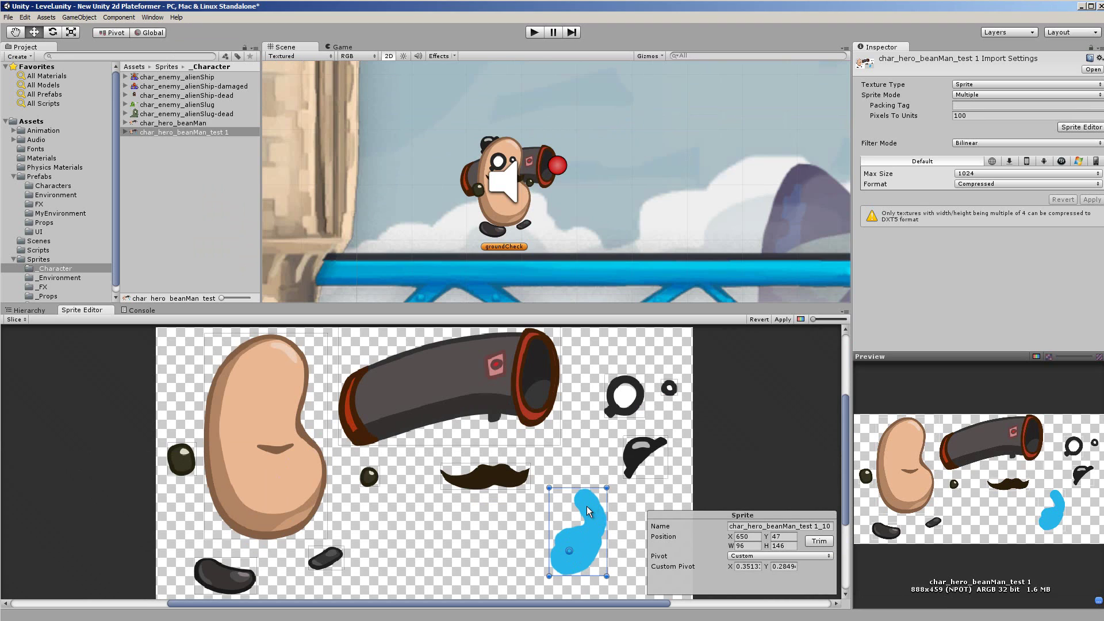
mouse_move(586, 507)
left_mouse_down()
mouse_move(606, 507)
mouse_move(584, 507)
mouse_move(596, 468)
mouse_move(588, 504)
left_mouse_up()
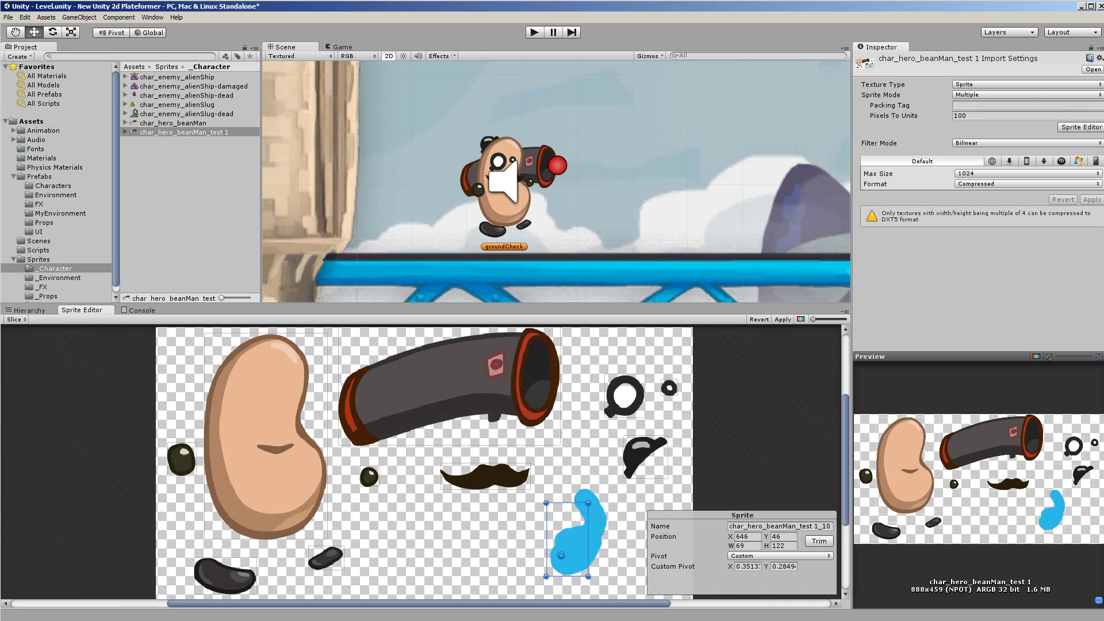
left_click(748, 458)
- Slice the test sprite sheet with type Grid, pixel size 64 × 64 and pivot Center
left_click(12, 321)
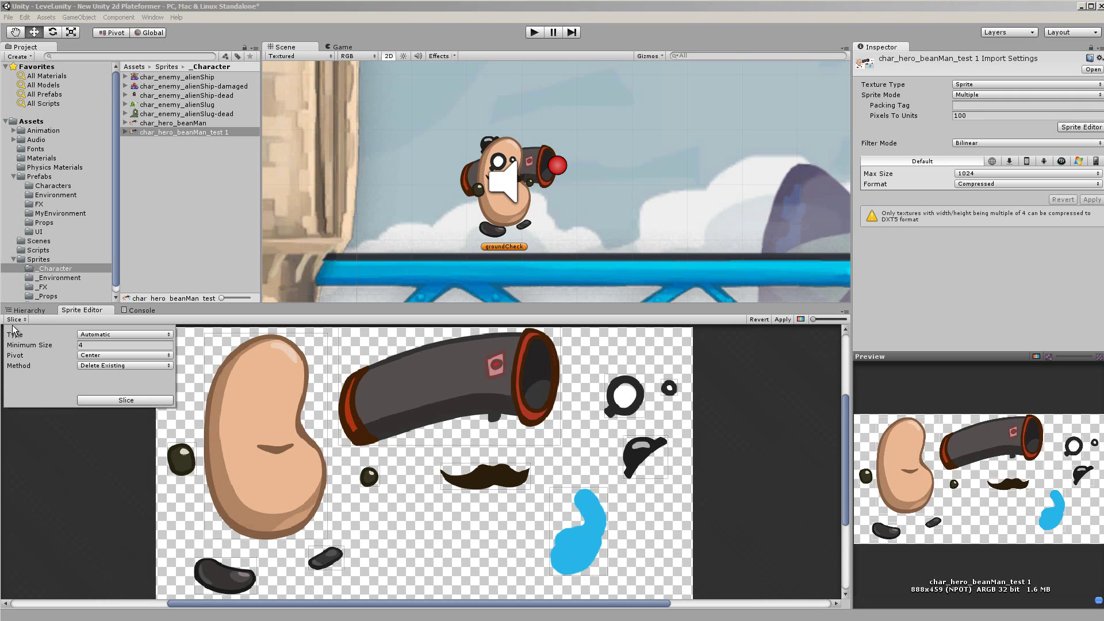
left_click(104, 335)
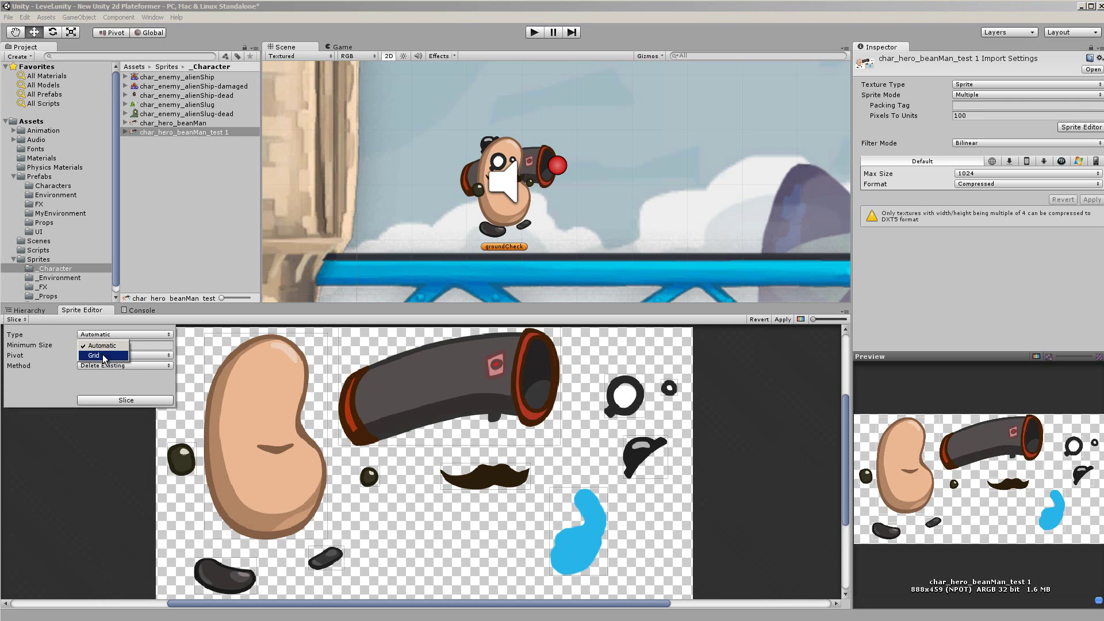
left_click(104, 355)
left_click(107, 402)
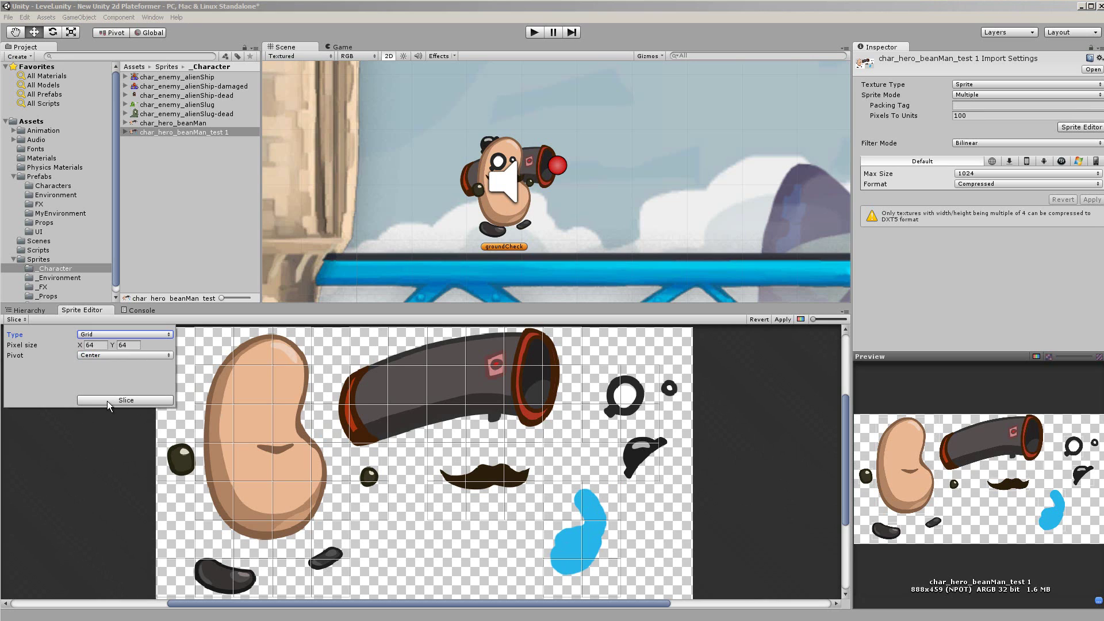
- Examine the individual grid cells covering and surrounding the blue blob to see how the grid divides it
left_click(570, 527)
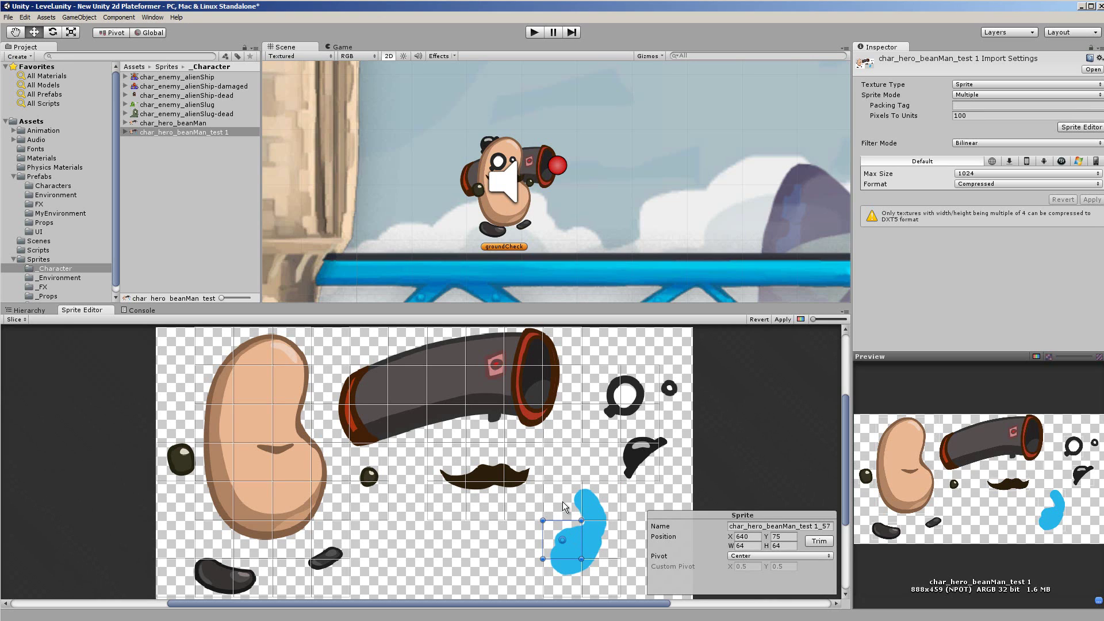
left_click(562, 502)
left_click(601, 502)
left_click(608, 534)
left_click(609, 575)
left_click(569, 582)
left_click(556, 543)
left_click(558, 516)
left_click(598, 498)
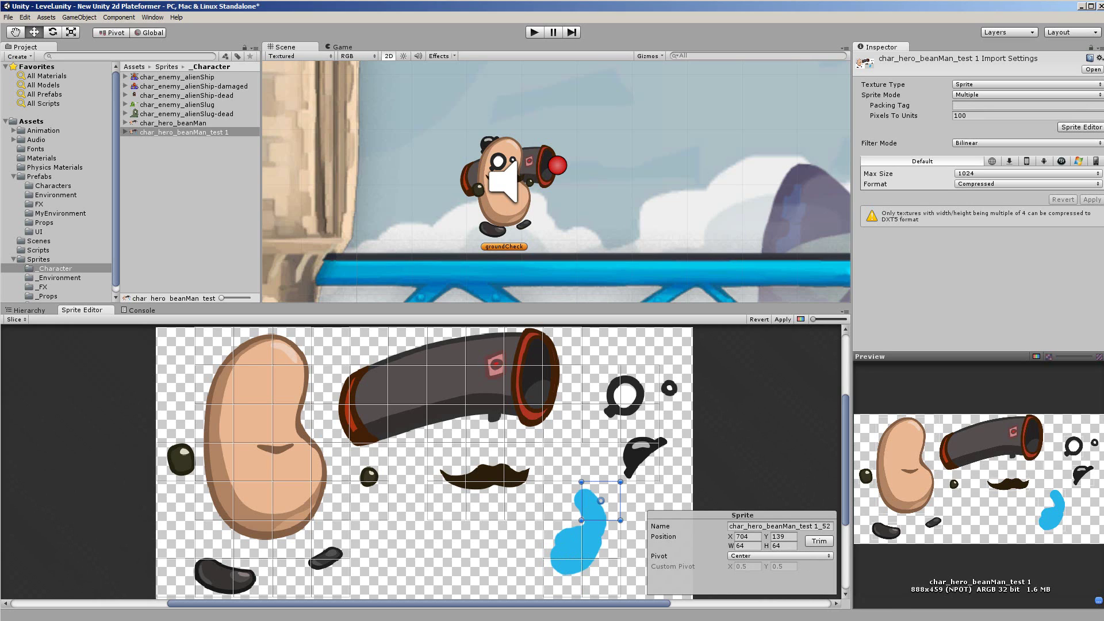
- Show the original char_hero_beanMan sheet in the Sprite Editor and examine its body, hand, foot, moustache, eye, hat and cannon slices
left_click(172, 123)
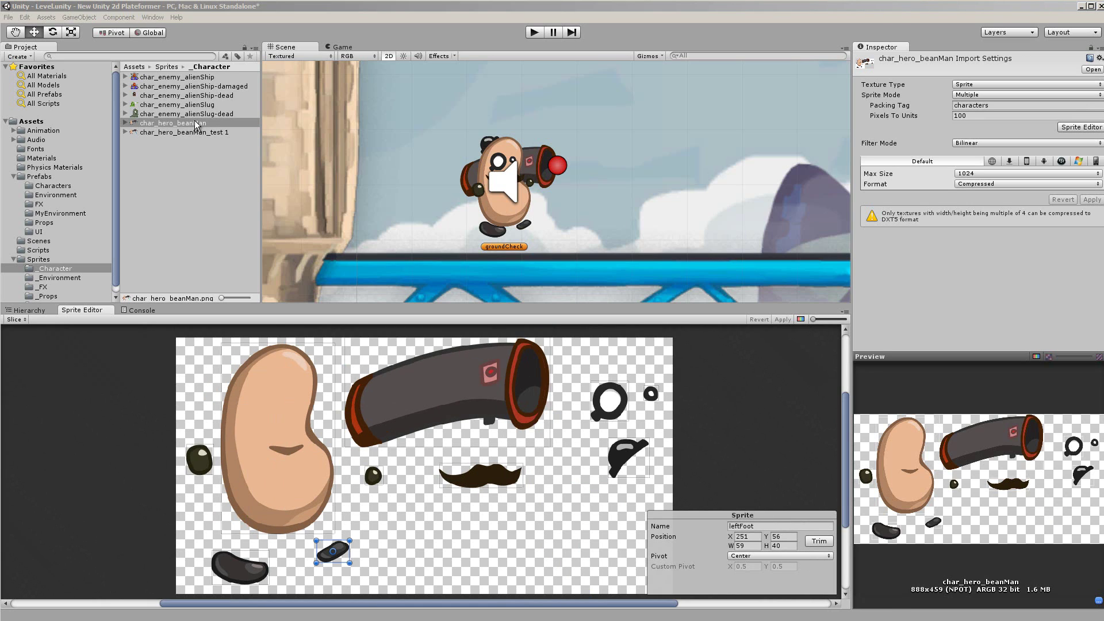
left_click(281, 415)
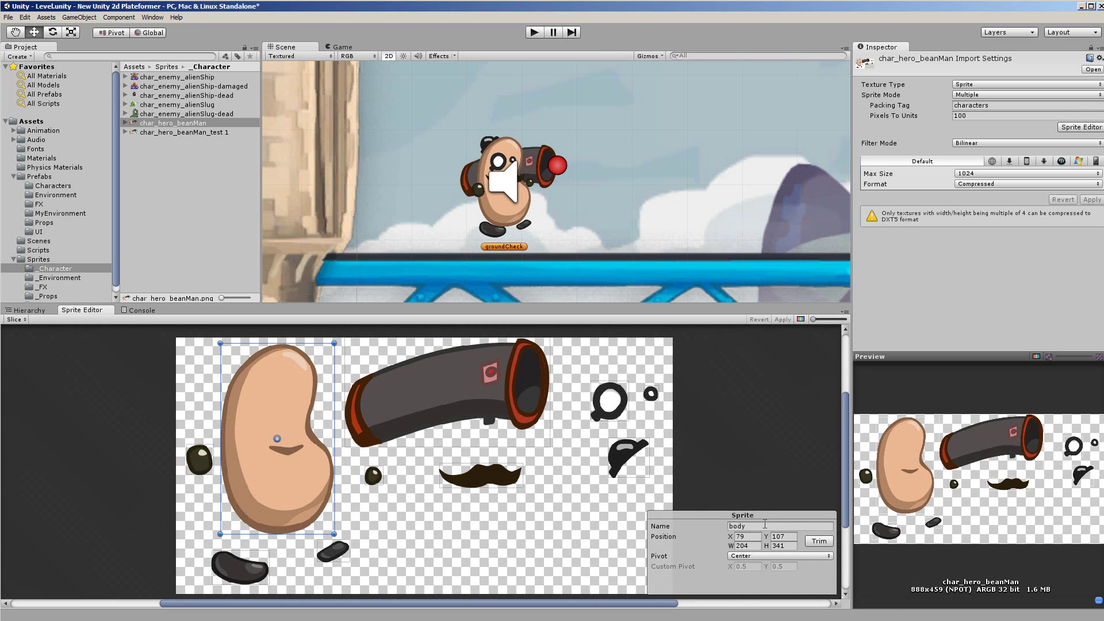
left_click(204, 464)
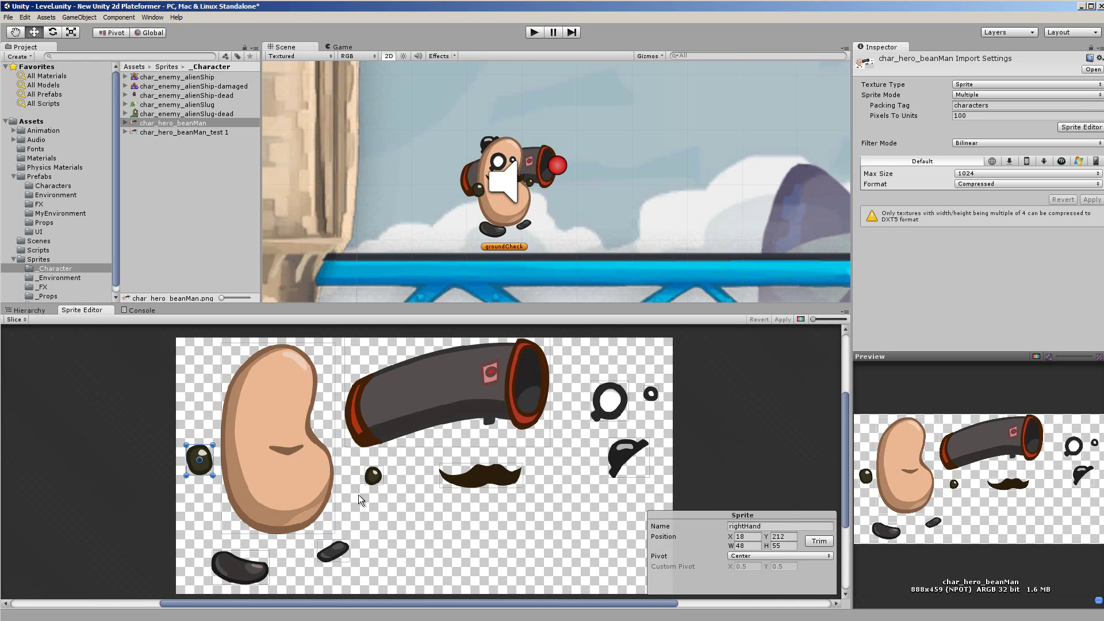
left_click(374, 477)
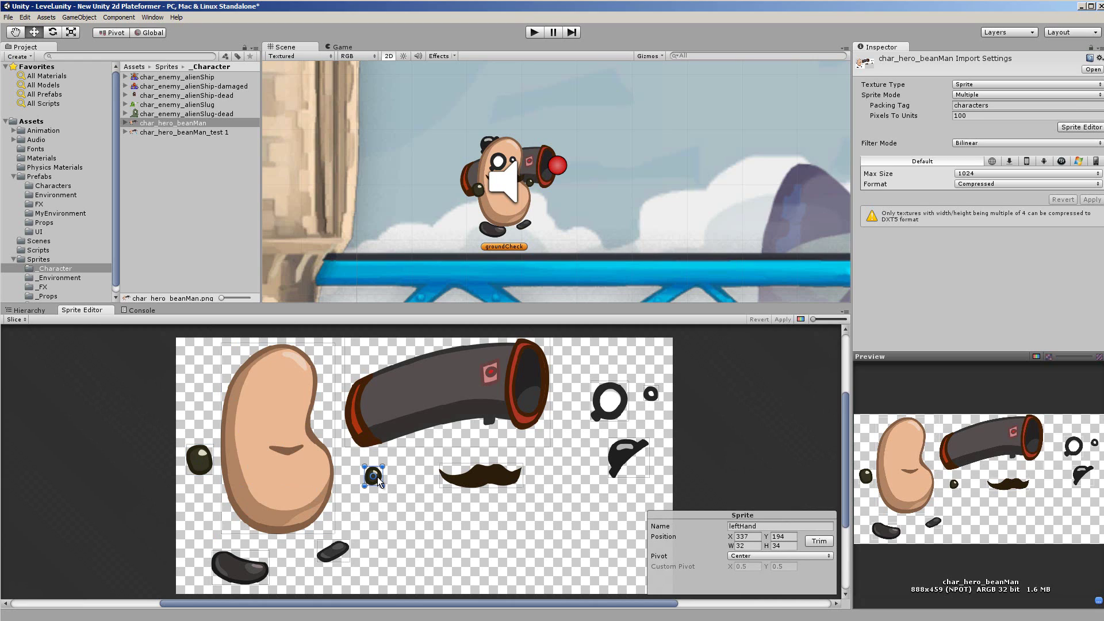
left_click(242, 570)
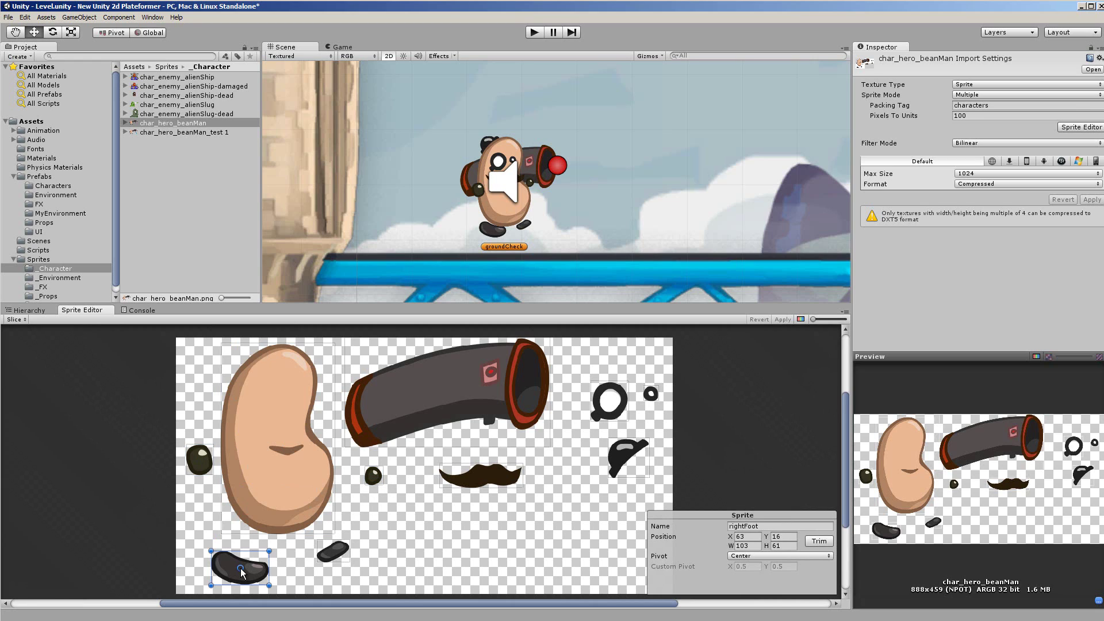
left_click(336, 556)
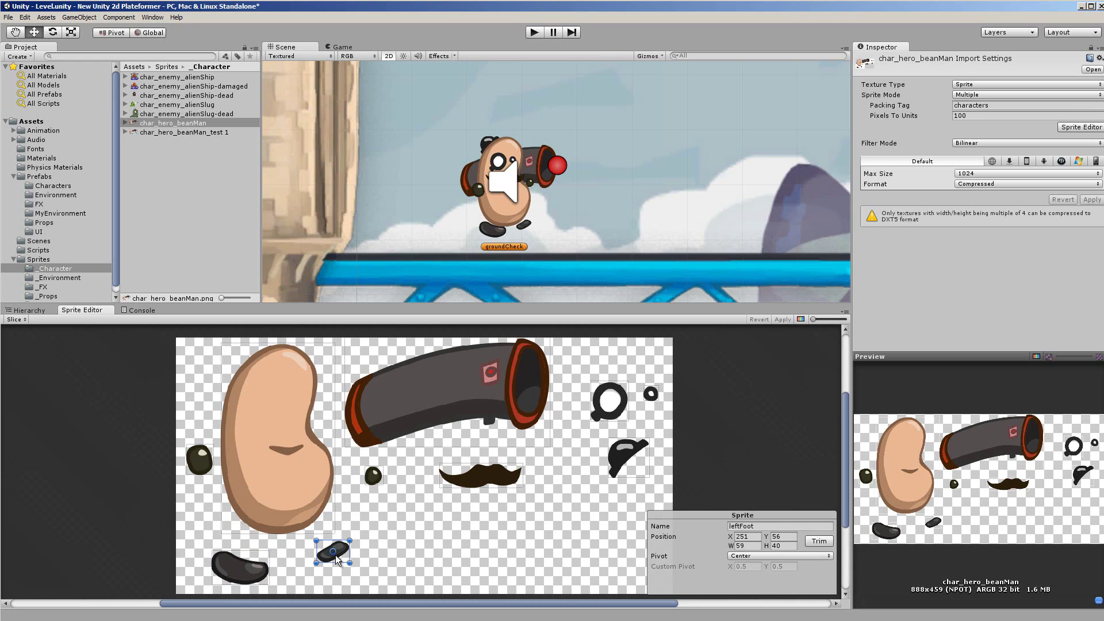
left_click(498, 482)
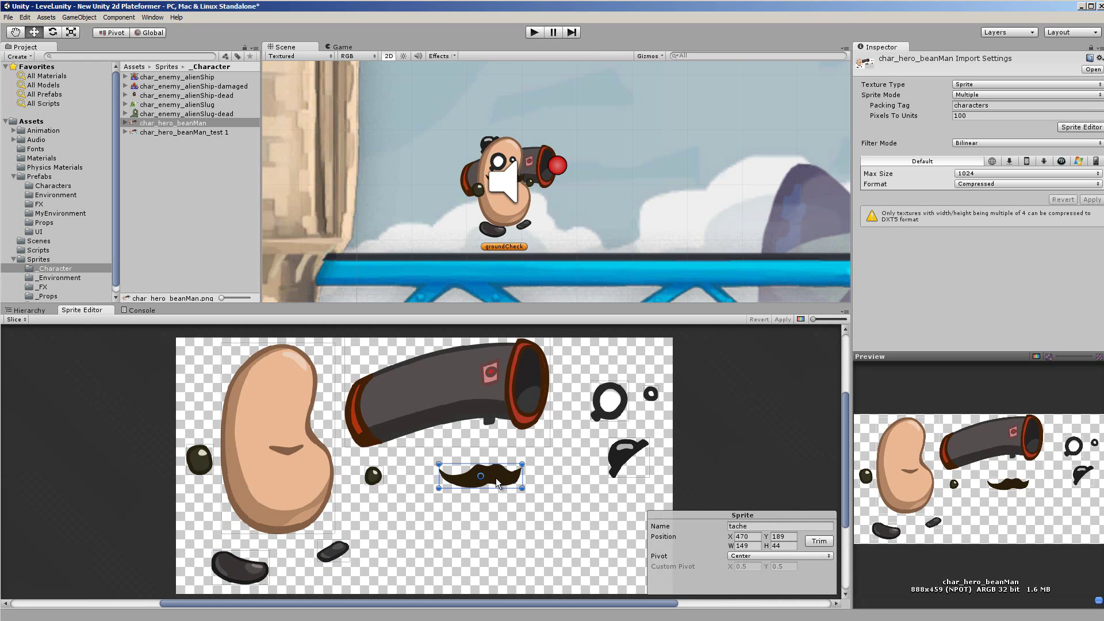
left_click(612, 401)
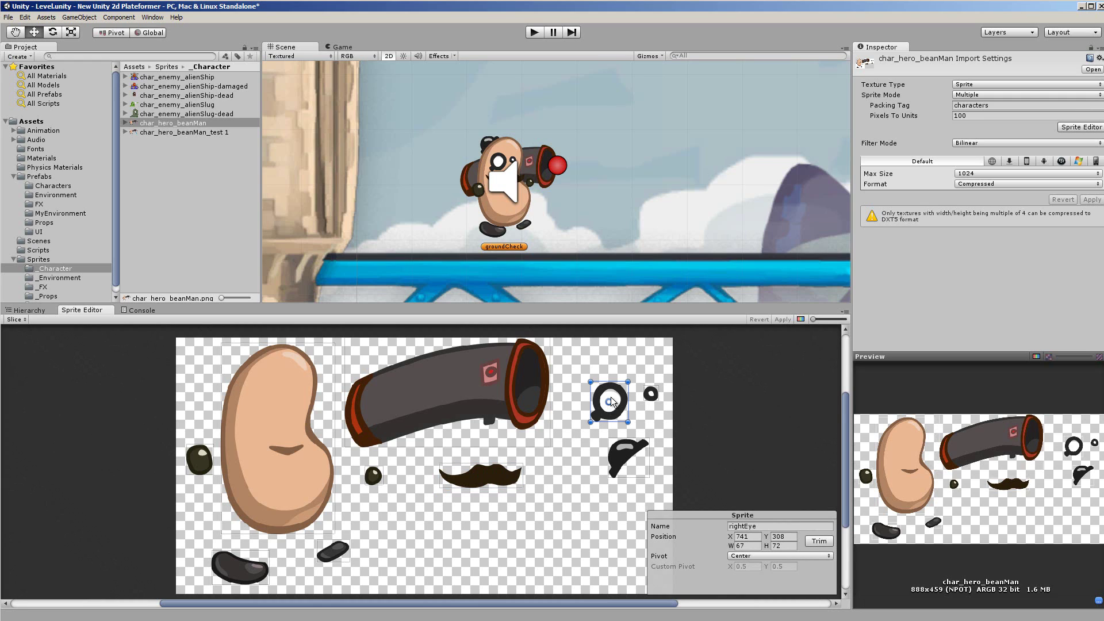
left_click(654, 394)
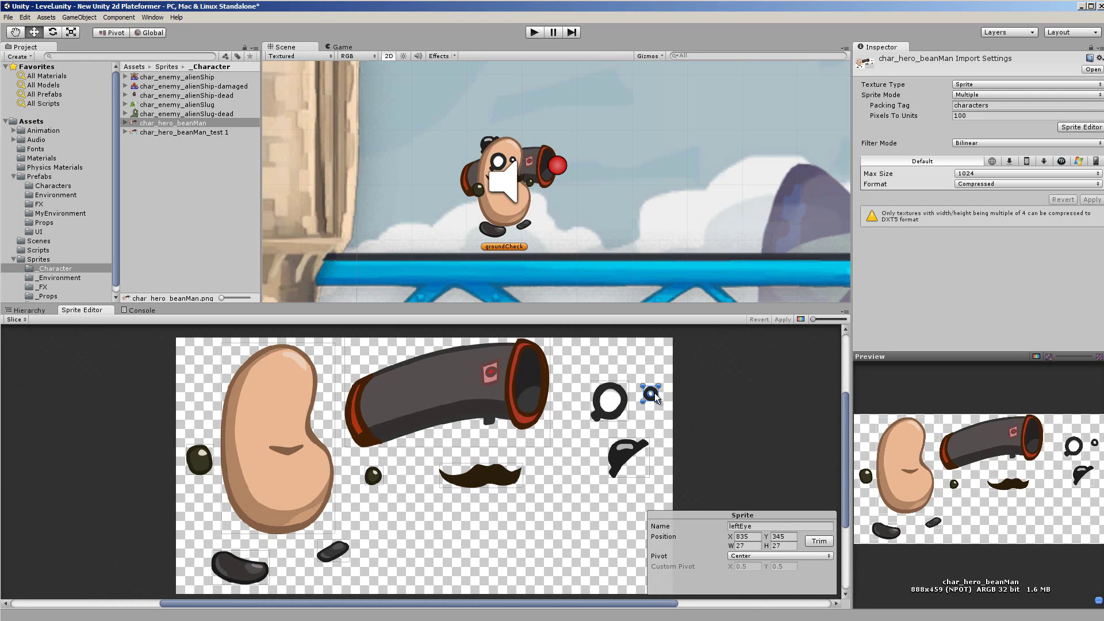
left_click(630, 460)
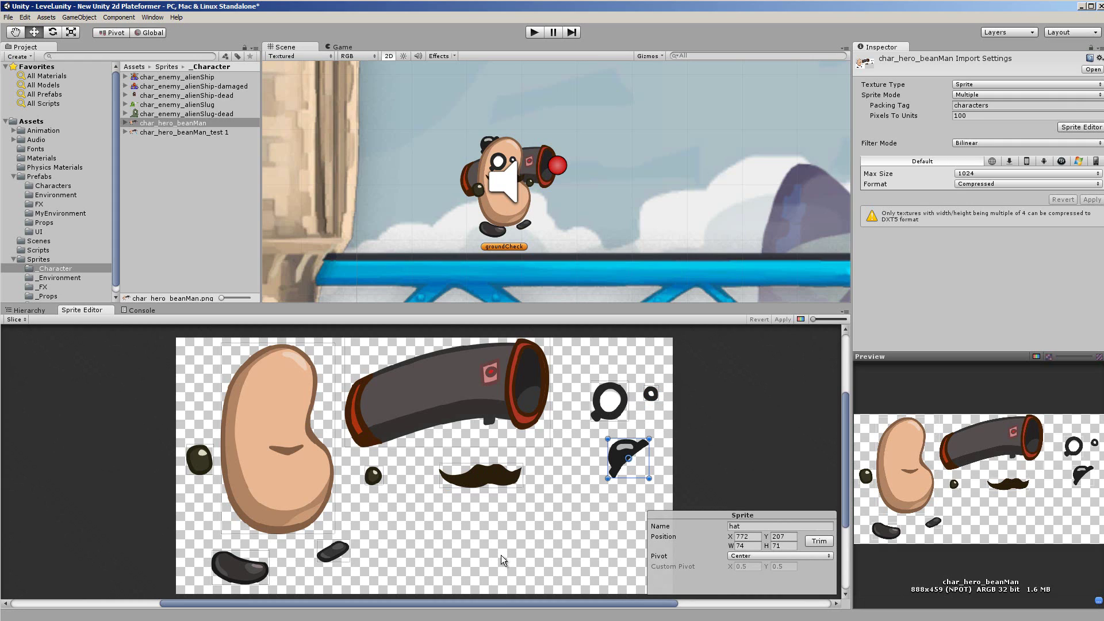
left_click(446, 388)
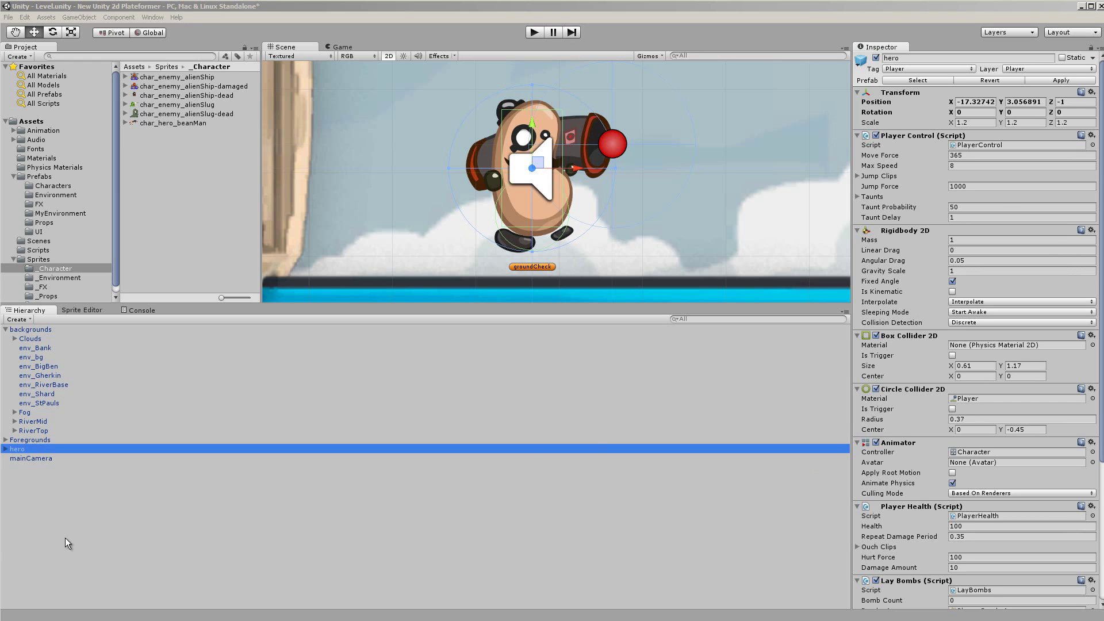
- Expand the hero object in the Hierarchy and examine its Bazooka, body, leftEye, leftFoot, leftHand and tache parts
left_click(6, 449)
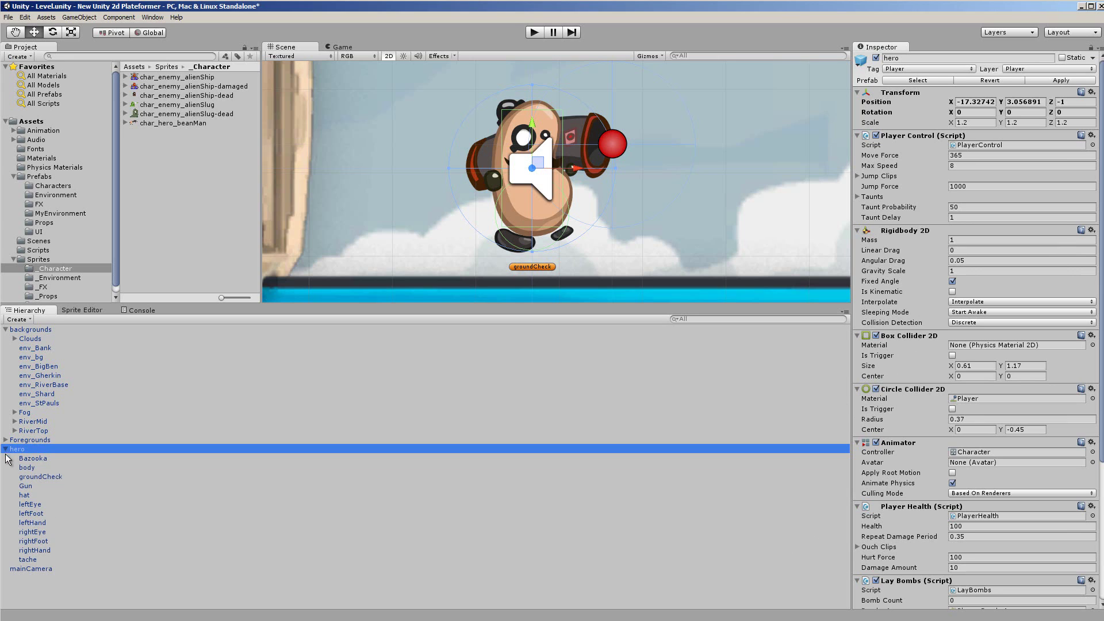
left_click(34, 459)
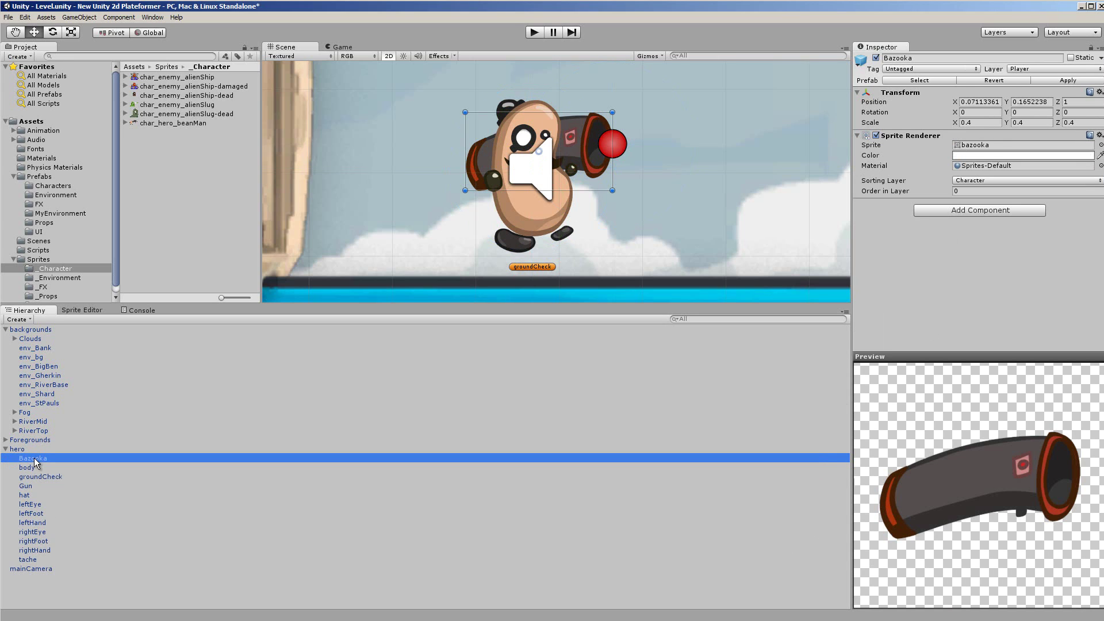
left_click(27, 469)
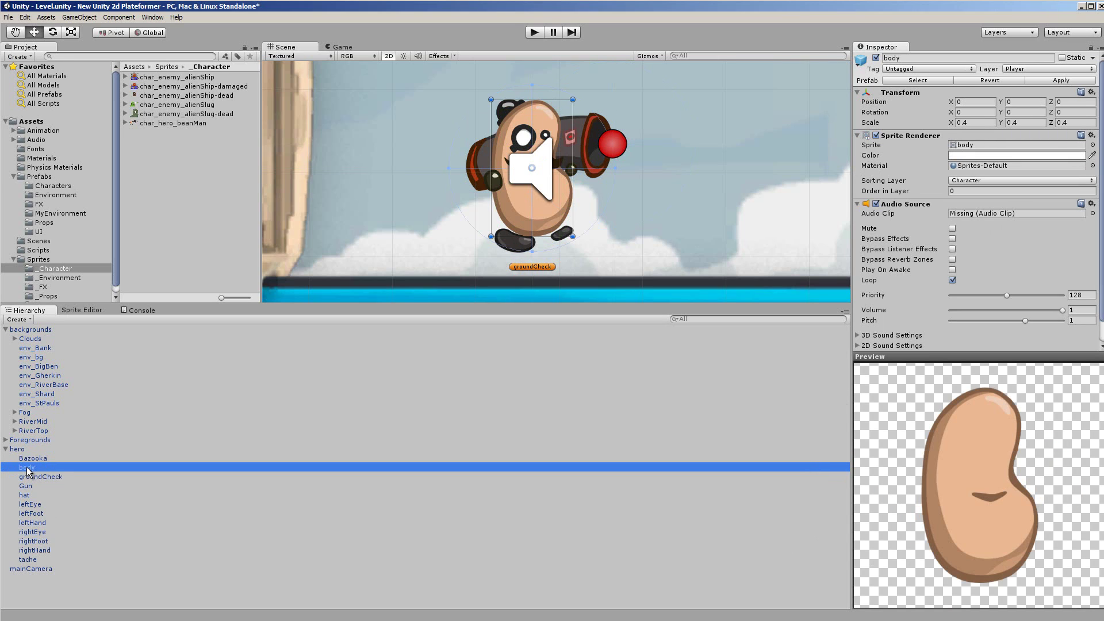
left_click(32, 505)
left_click(32, 513)
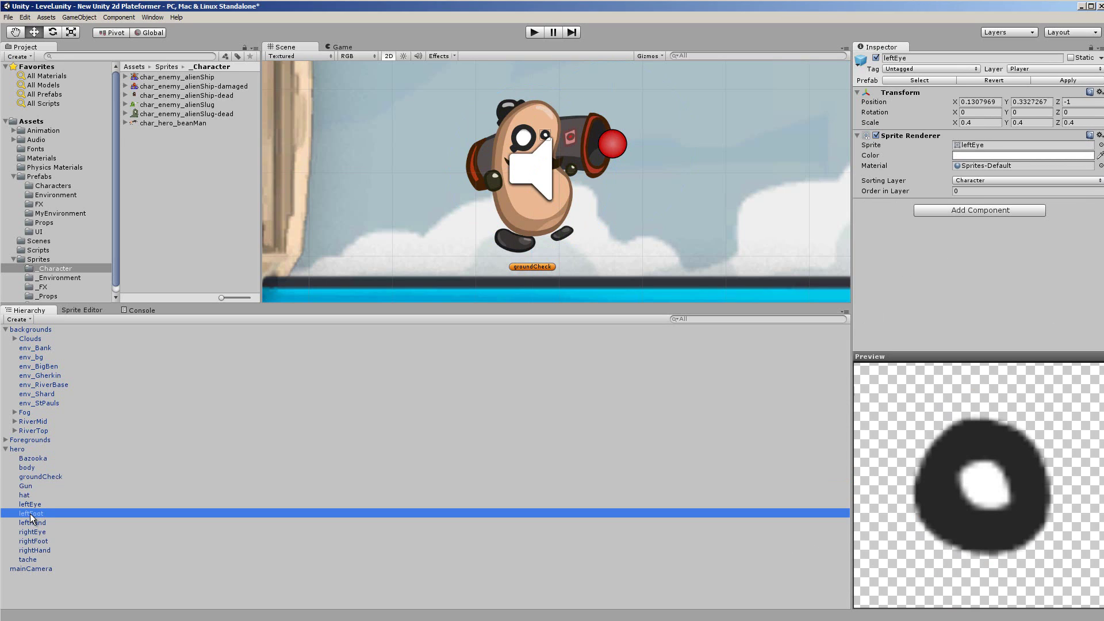
left_click(32, 523)
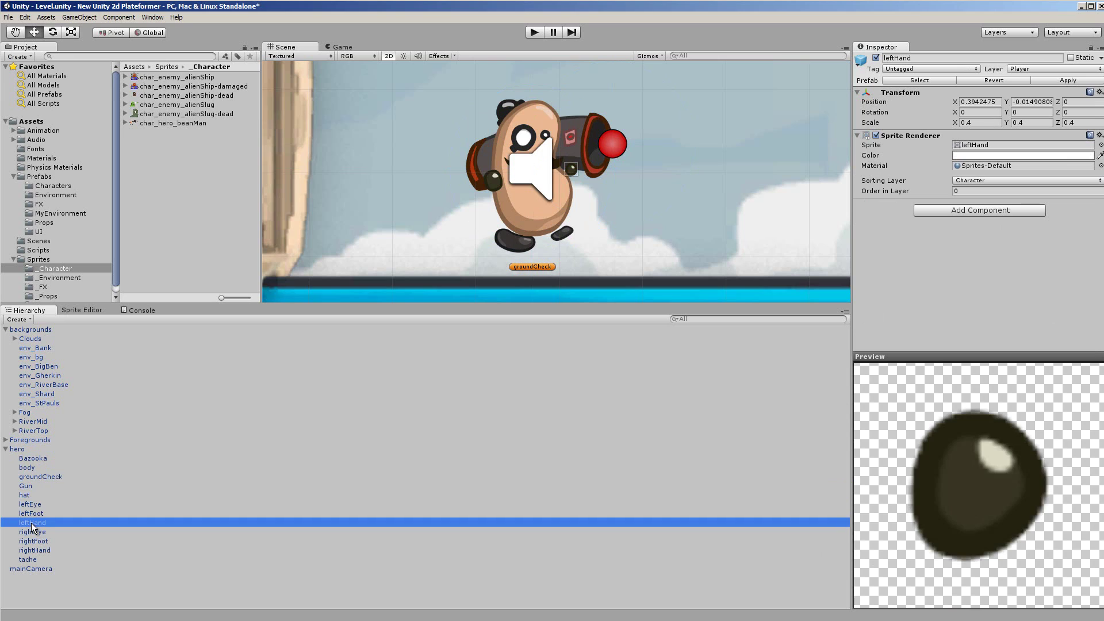
left_click(29, 559)
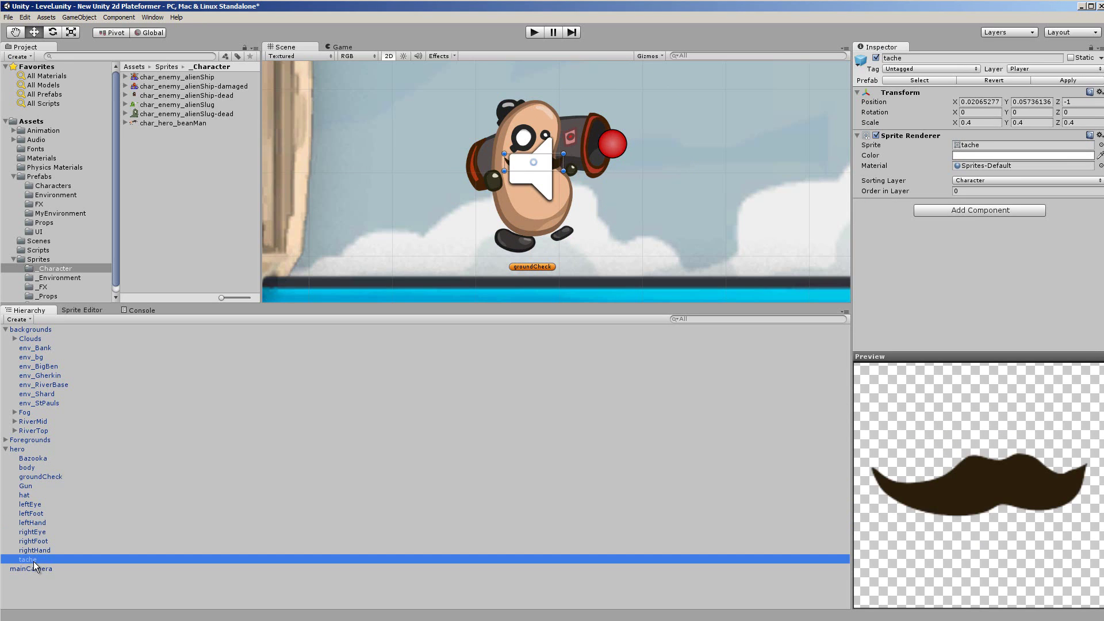
left_click(575, 138)
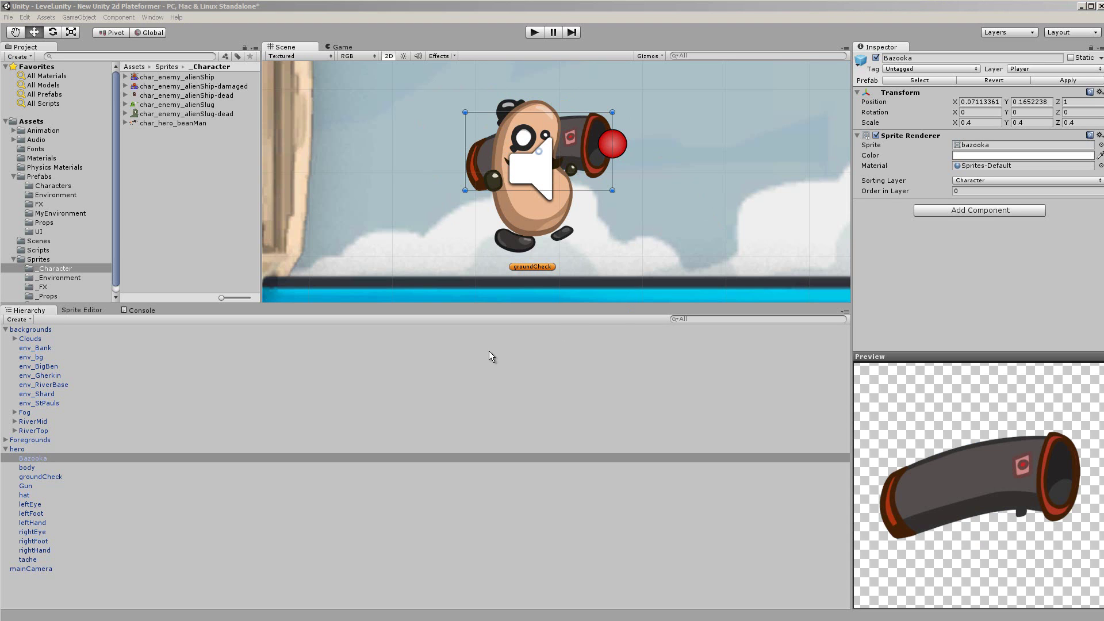
- Turn off the Scene view's 2D mode and examine the depth of the hero's body, leftEye, leftFoot and leftHand in perspective
left_click(389, 56)
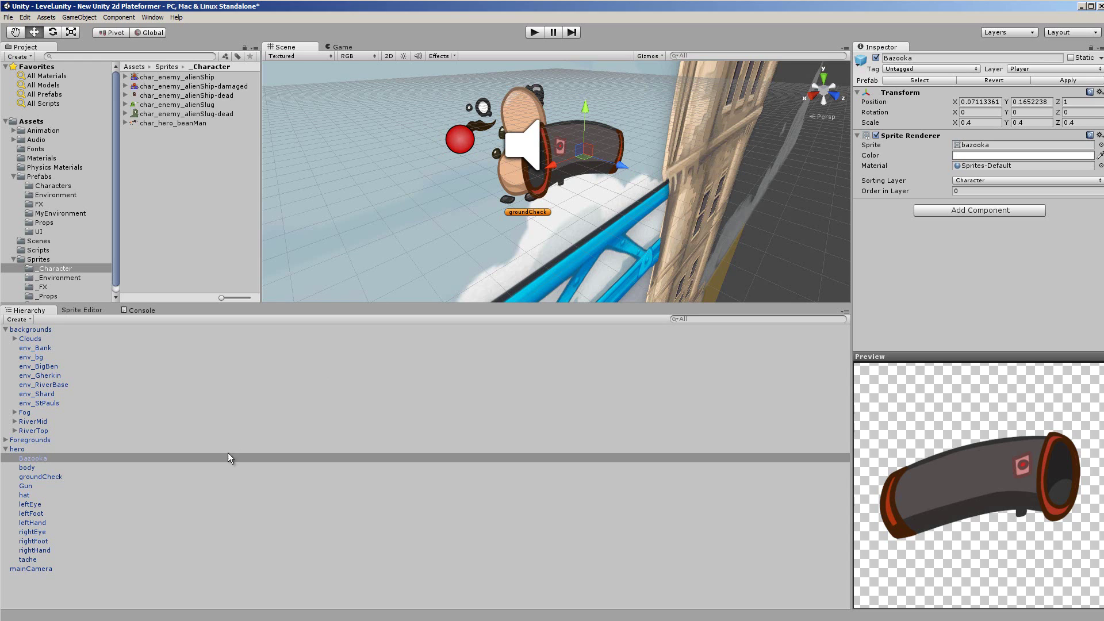
left_click(28, 468)
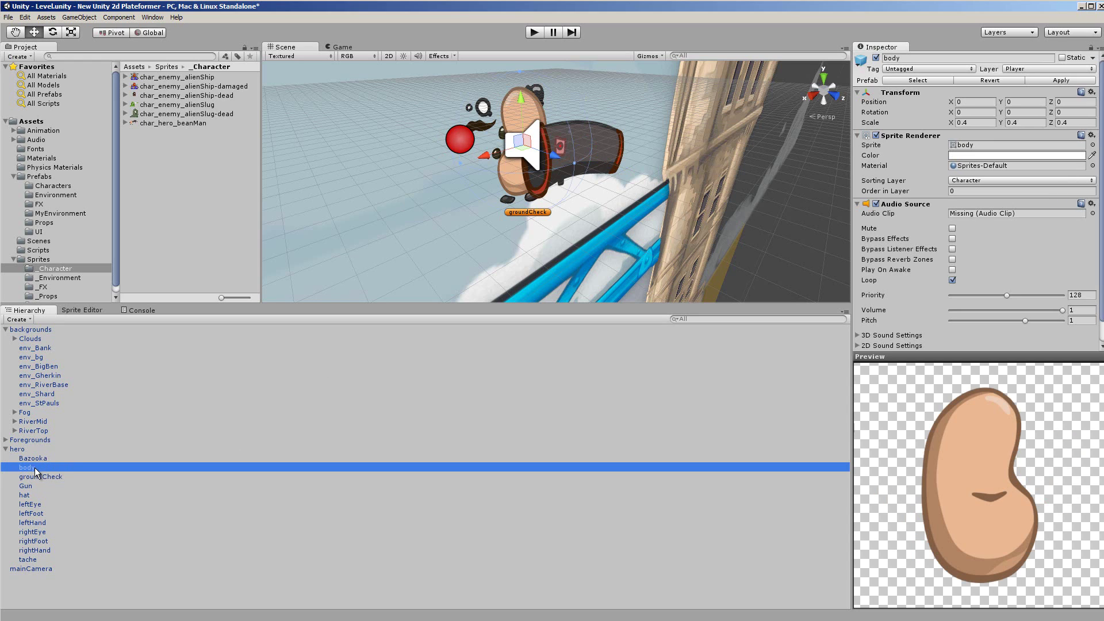
left_click(30, 505)
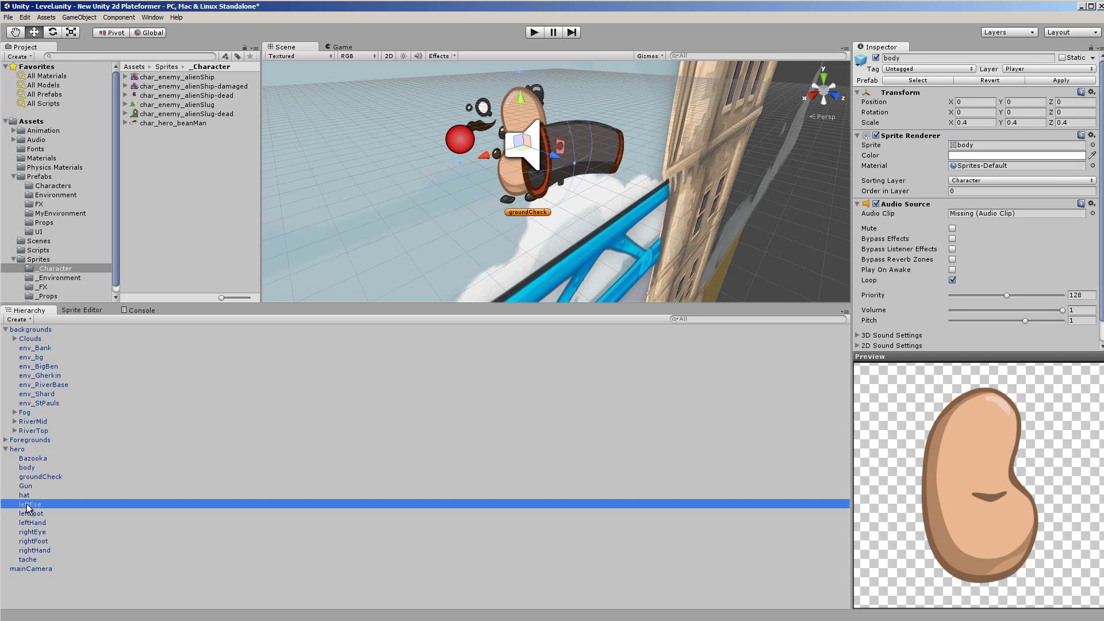
left_click(27, 515)
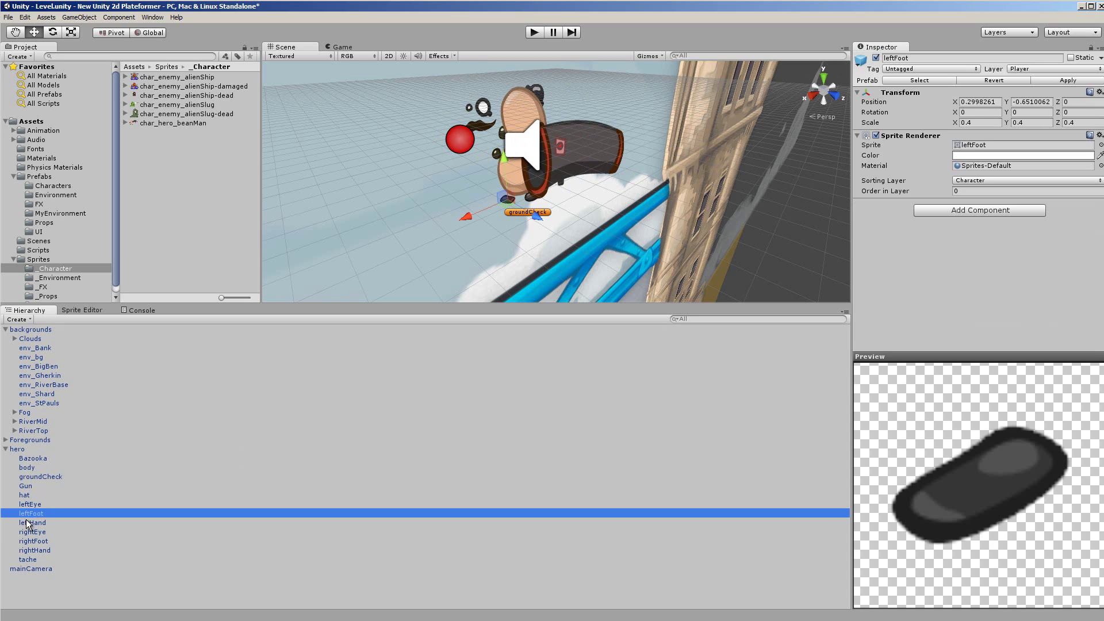
left_click(28, 524)
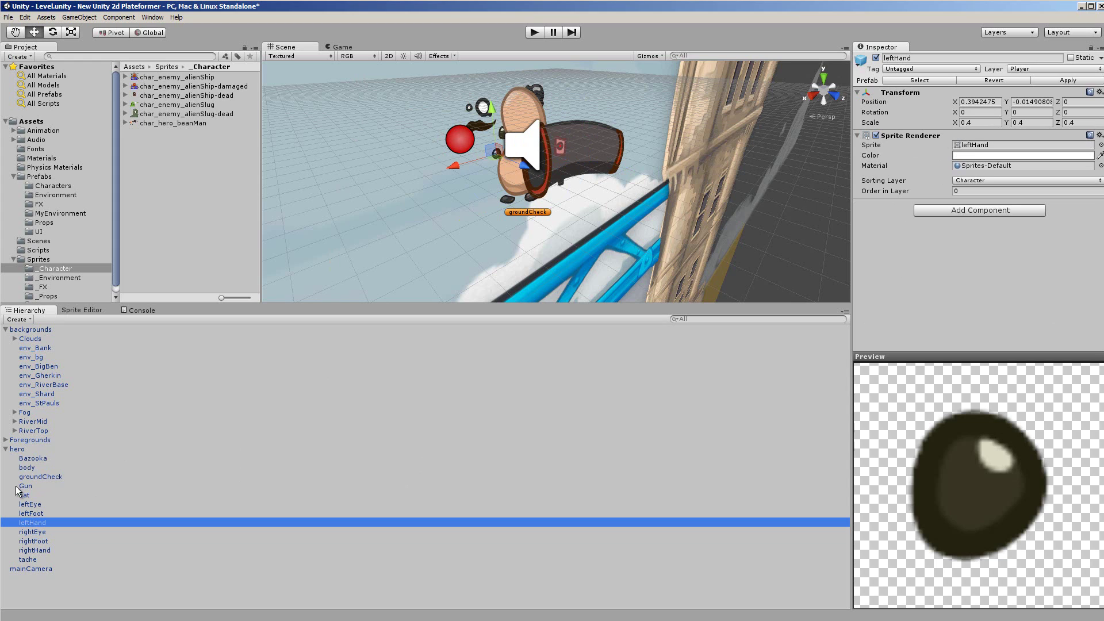
- Review the sorting layers available for the Bazooka's Sprite Renderer and choose Character
left_click(33, 458)
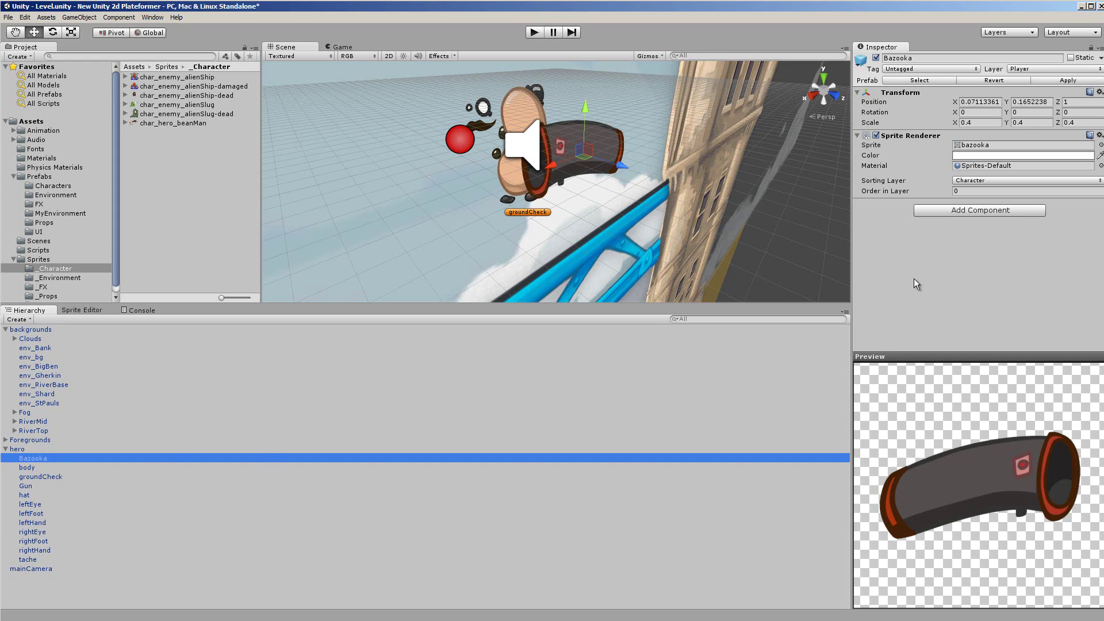
left_click(1037, 180)
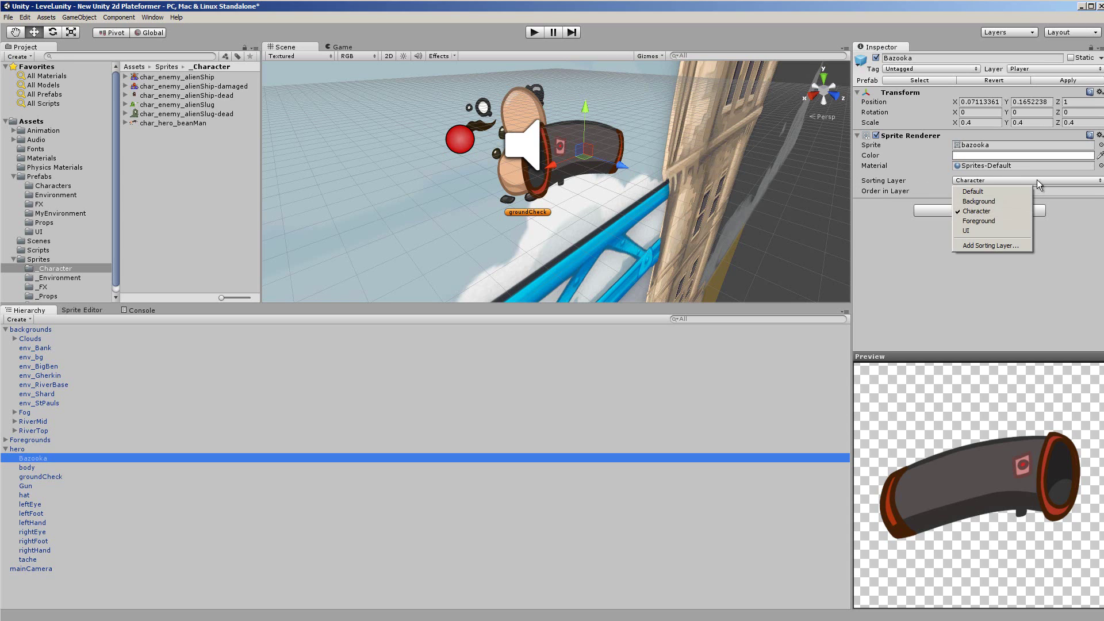
left_click(993, 212)
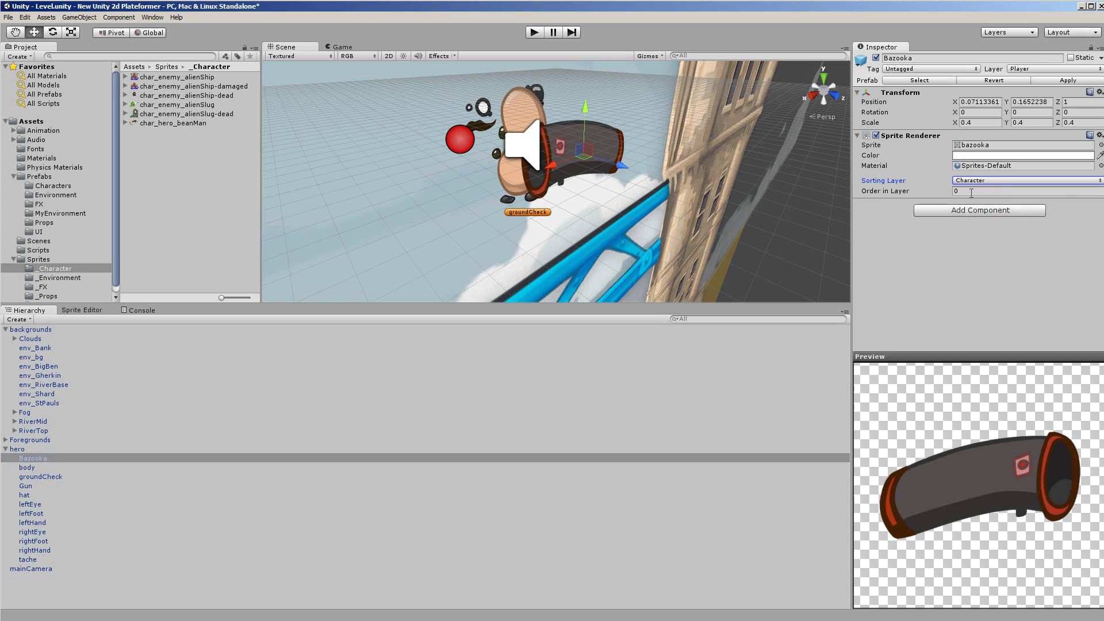
- Compare the Sorting Layer and Order in Layer settings of the hero's body, leftEye, leftFoot, leftHand and rightEye
left_click(27, 468)
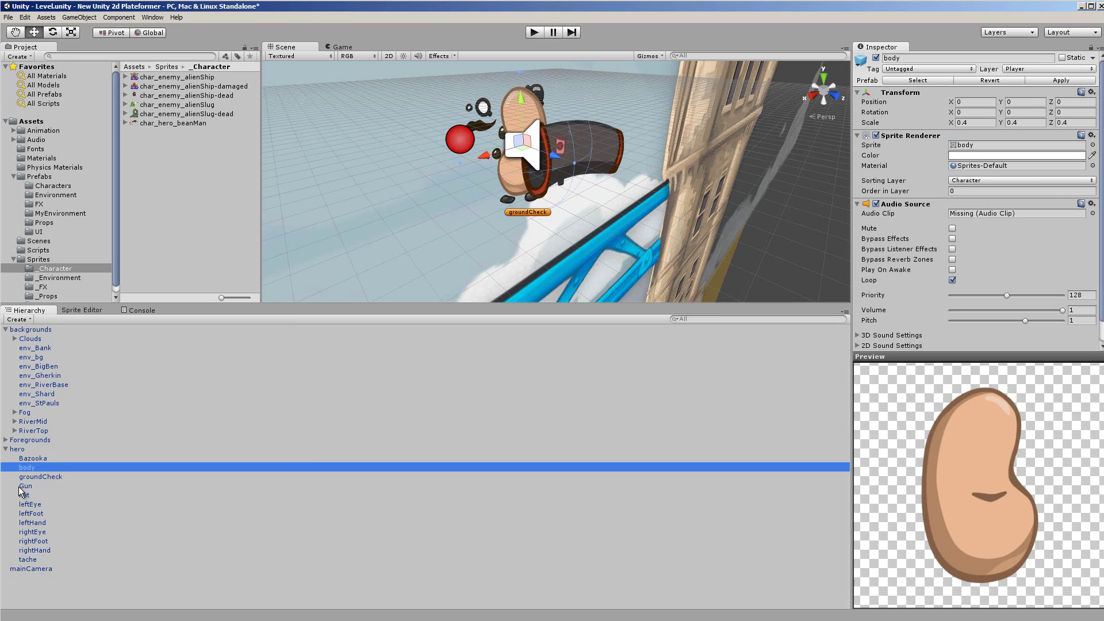
left_click(30, 505)
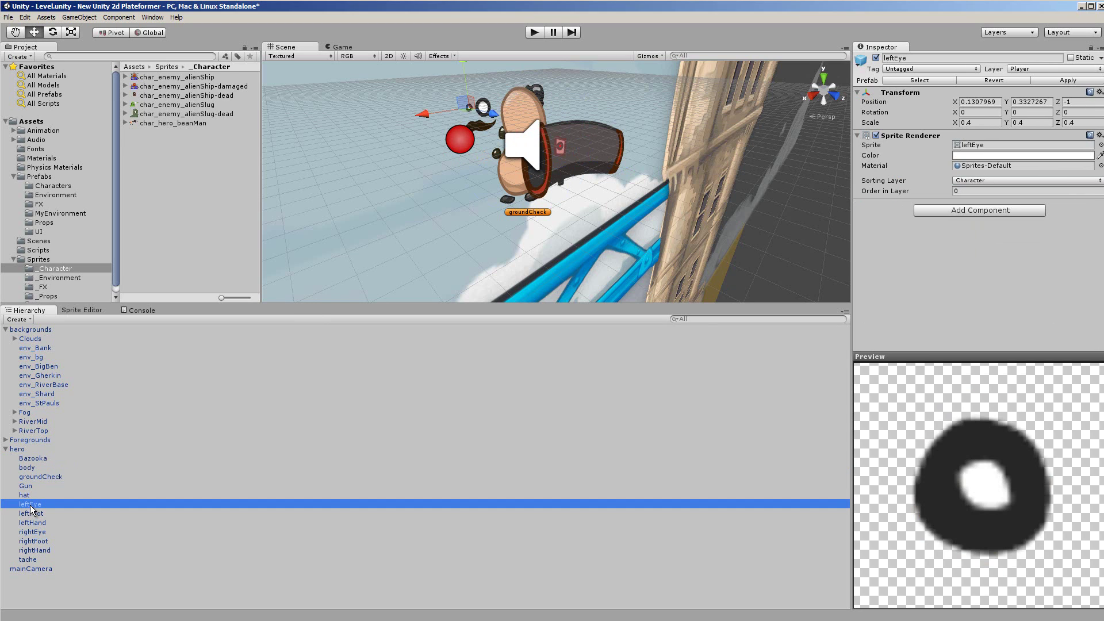
left_click(32, 514)
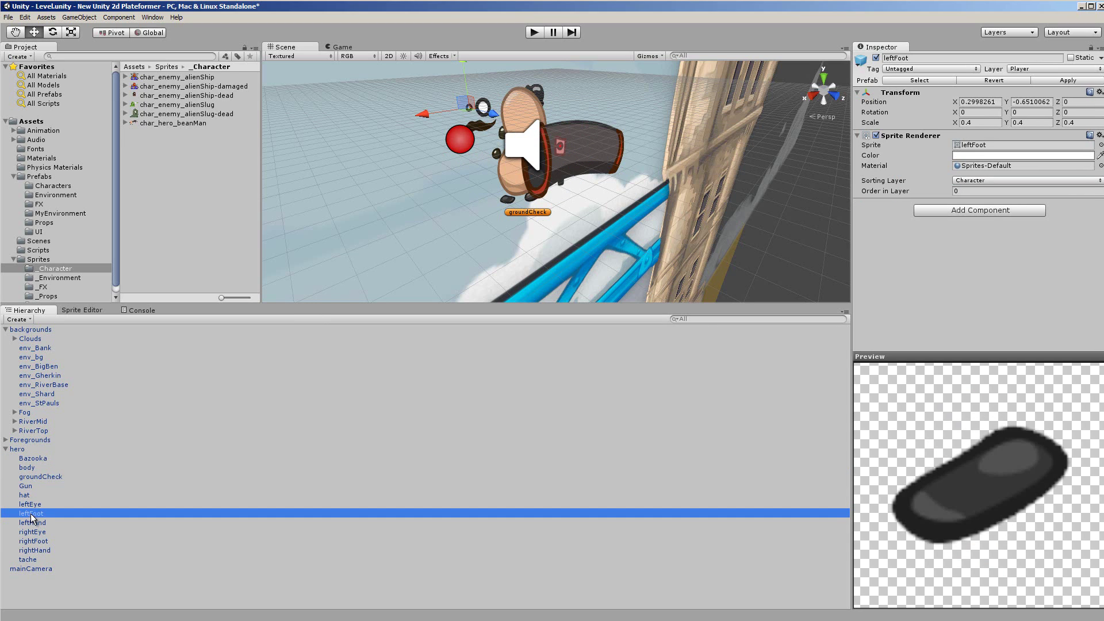
left_click(32, 523)
left_click(34, 533)
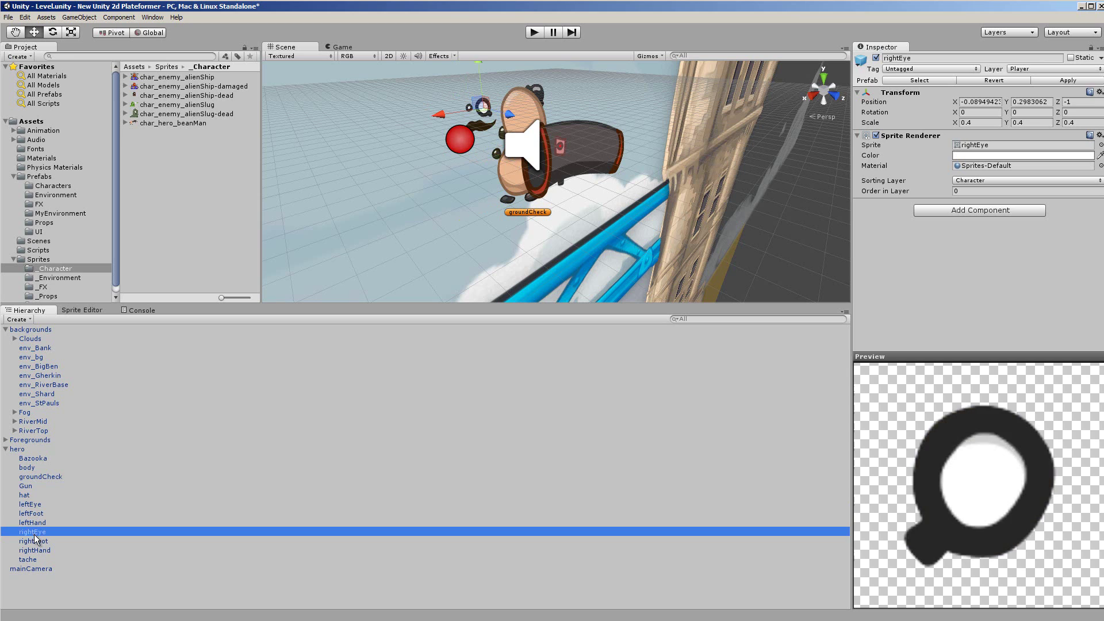
- Check the Sorting Layer and Order in Layer settings of the hero's rightFoot, rightHand and tache
left_click(34, 542)
left_click(36, 550)
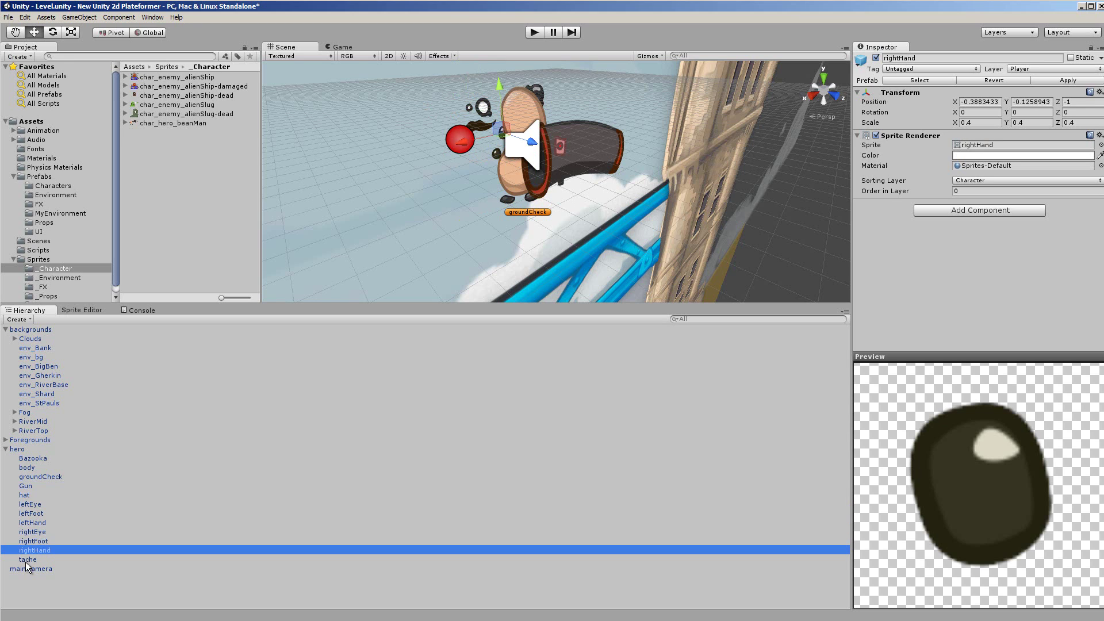
left_click(26, 561)
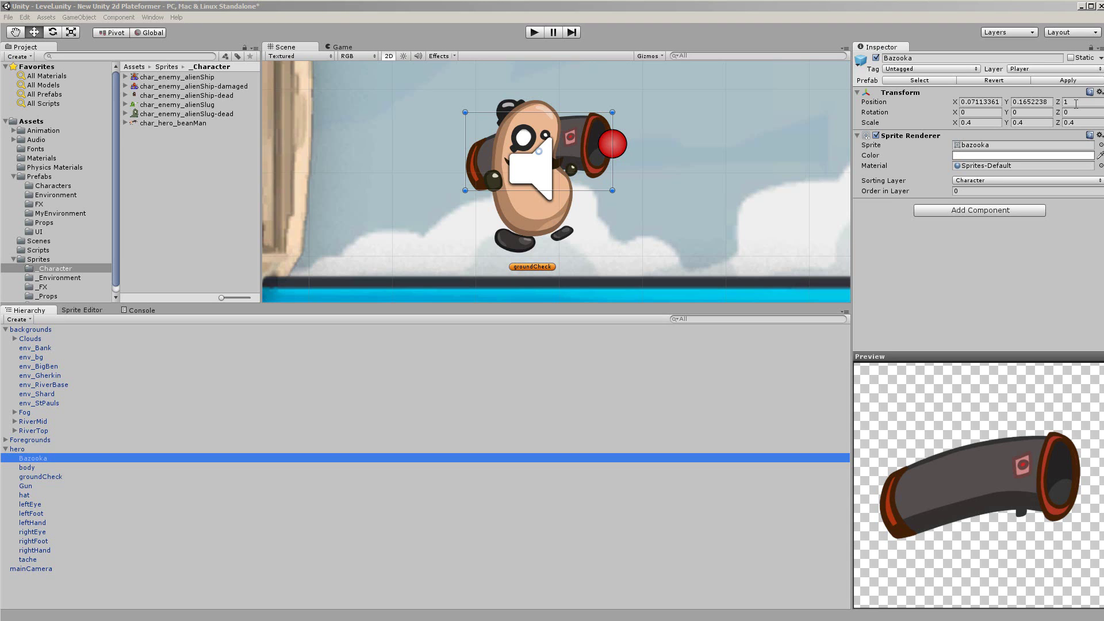
- Compare the Z positions of the hero's body and Bazooka in the 2D and perspective Scene views
left_click(27, 468)
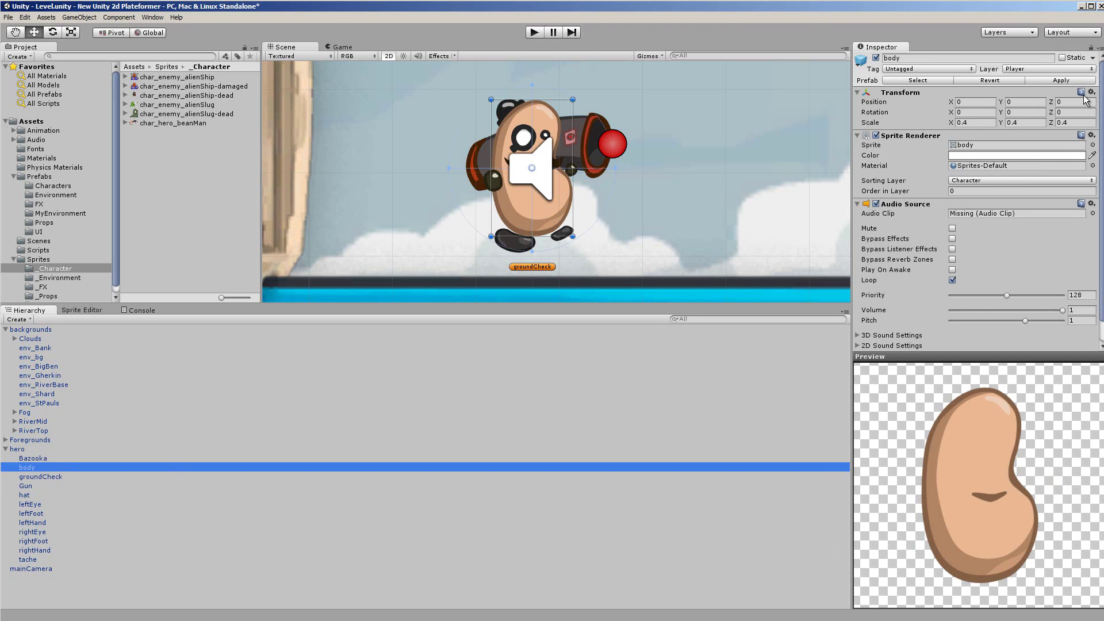
left_click(391, 59)
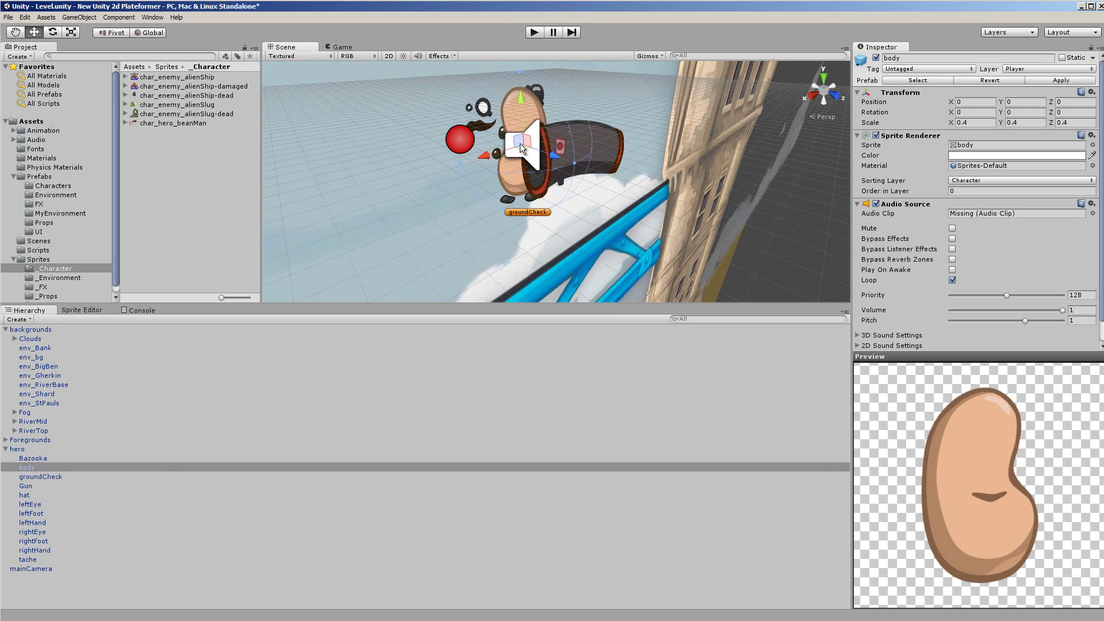
left_click(26, 459)
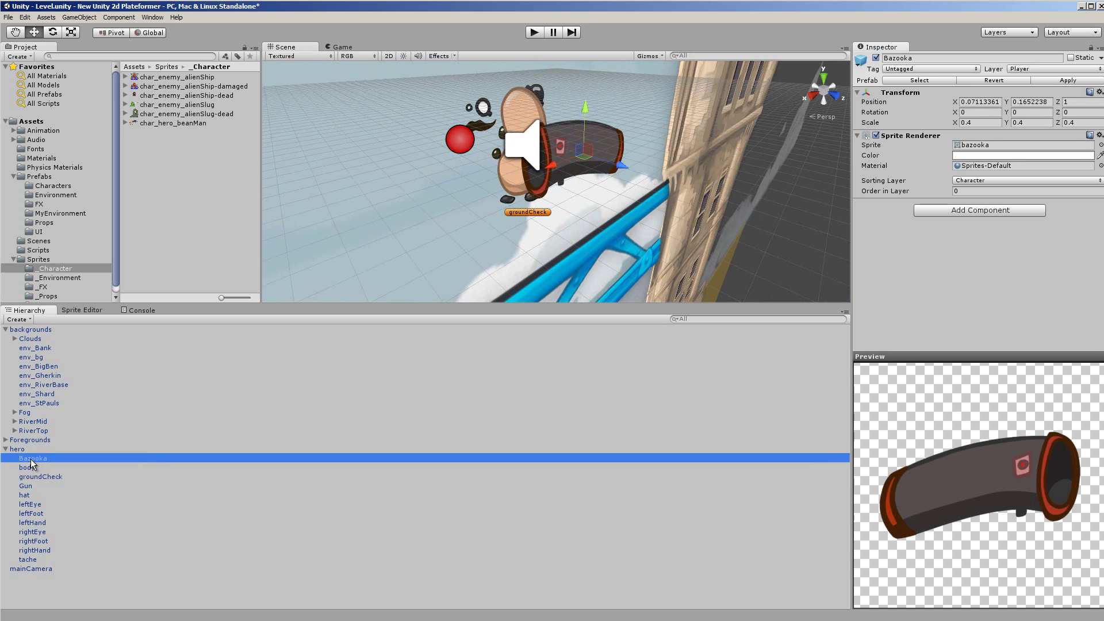
left_click(25, 468)
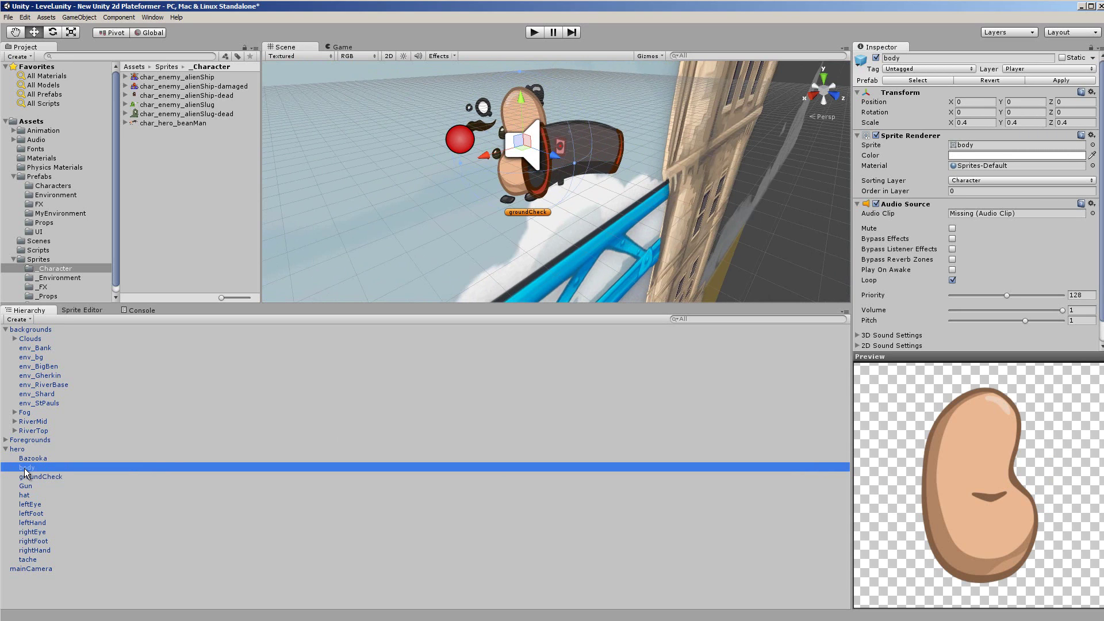
left_click(390, 56)
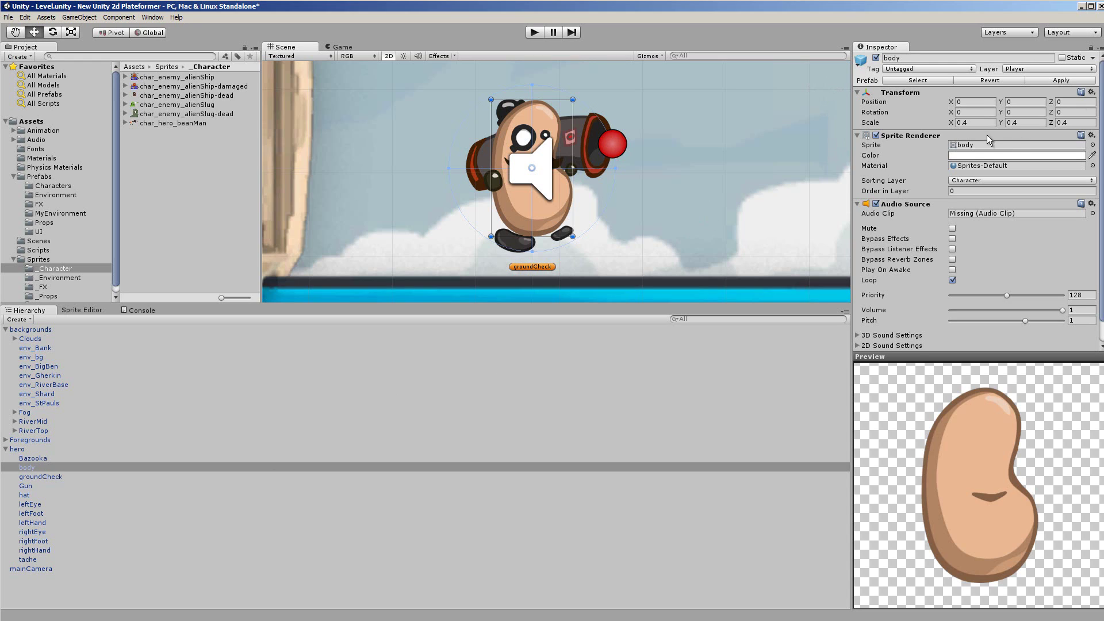
- Try an X scale of 0.6 on the hero's body, and restore it to 0.4
left_click(975, 123)
key("Left")
key("Delete")
key("Delete")
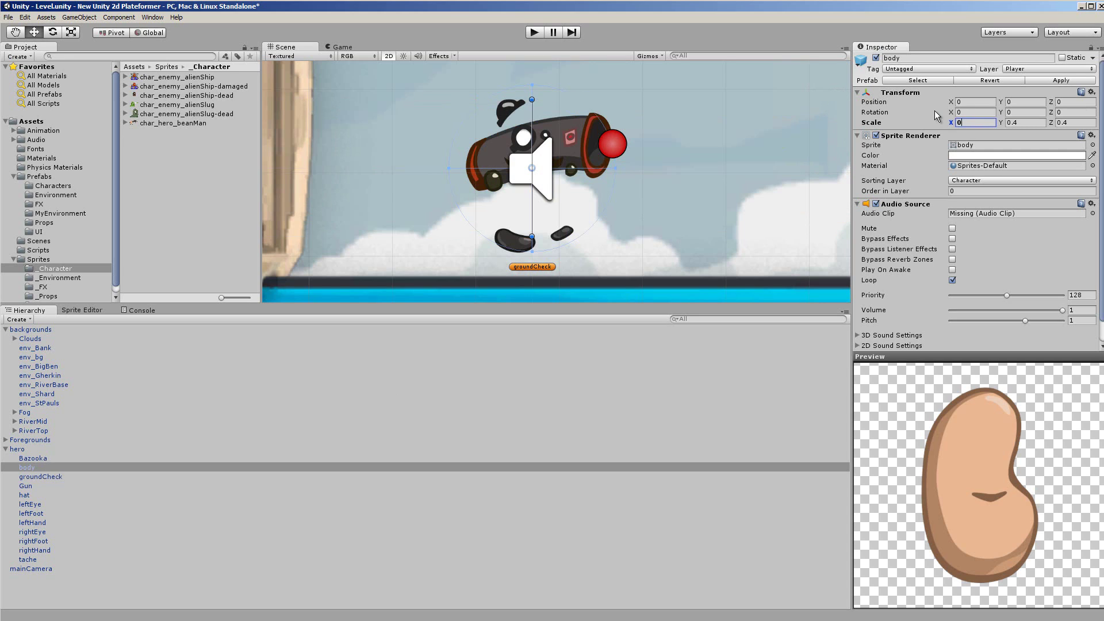
type("0.6")
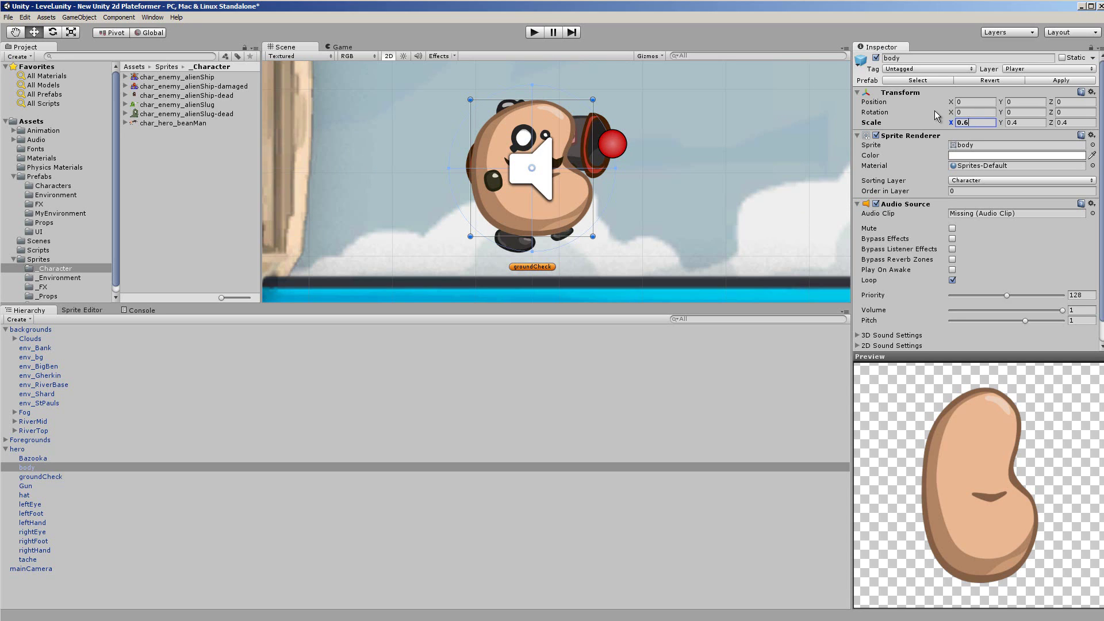
key("BackSpace")
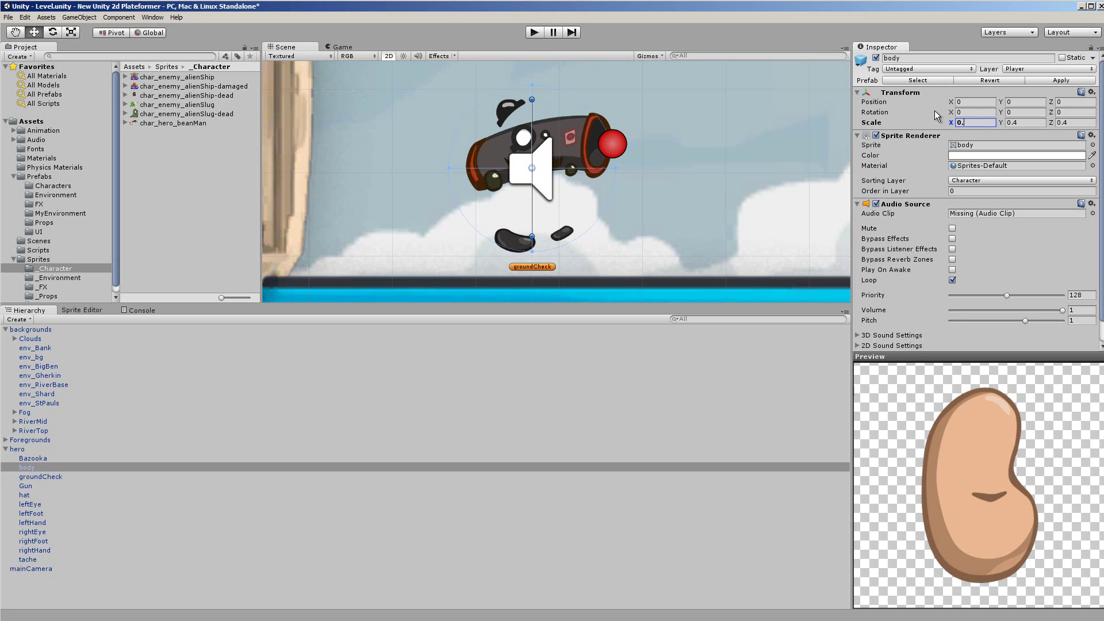
type("4")
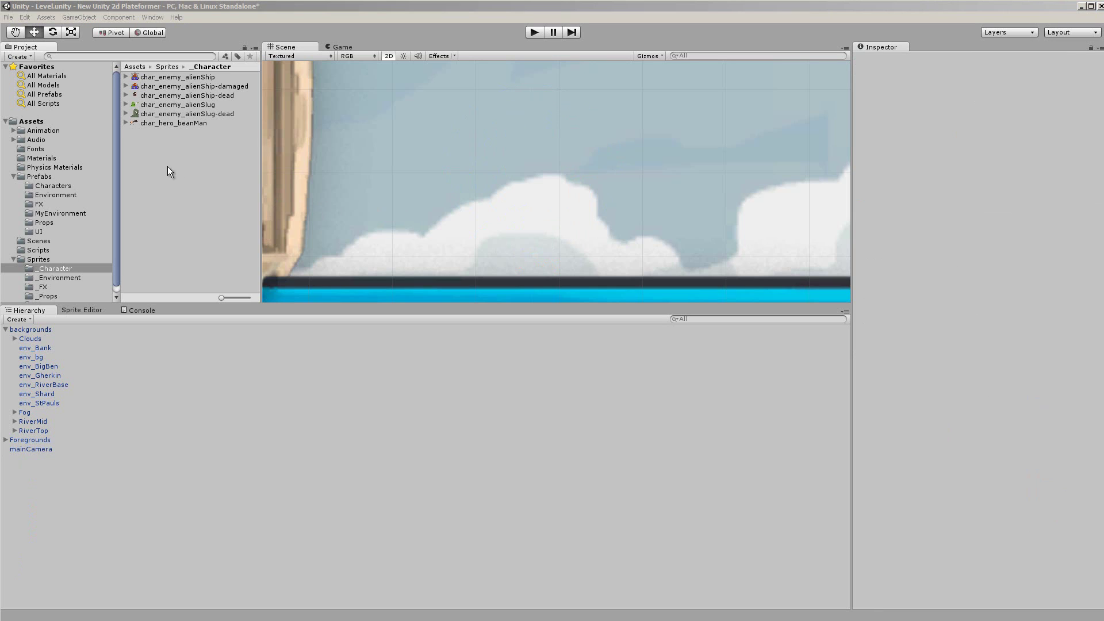
- Add the body sprite from char_hero_beanMan to the Hierarchy and assign it to the Character sorting layer
left_click(126, 123)
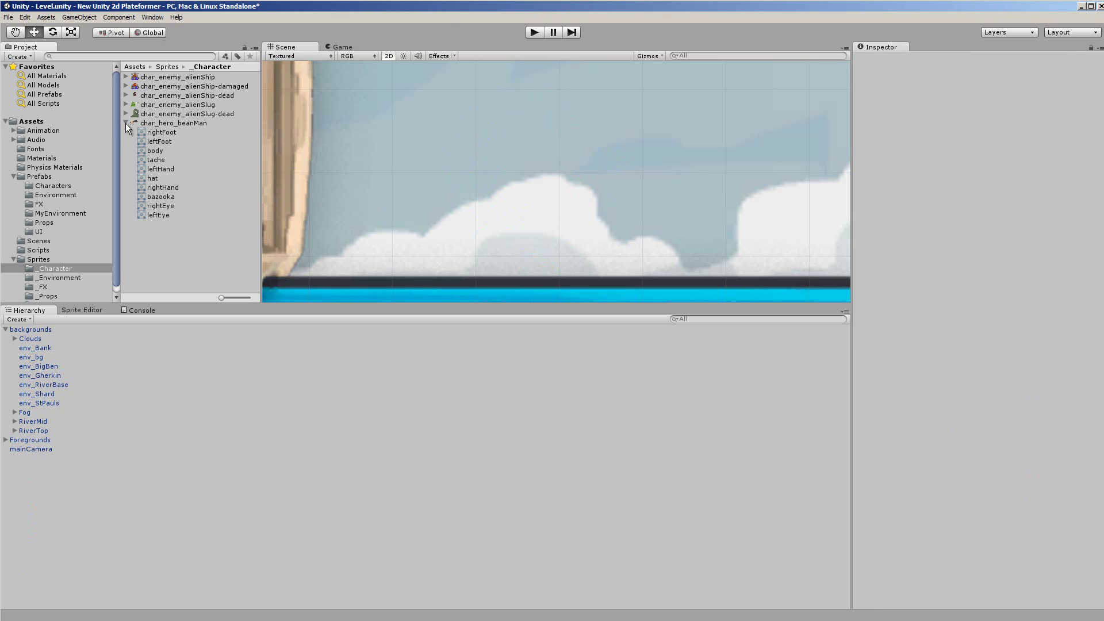
left_click(153, 150)
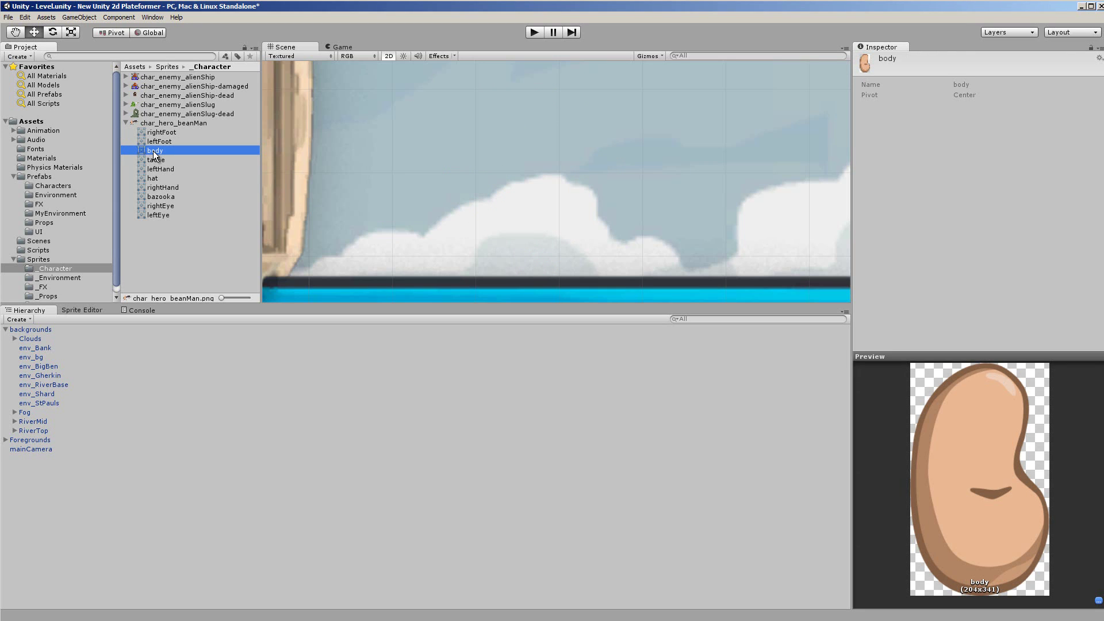
left_click_drag(154, 154, 71, 545)
left_click_drag(57, 506, 57, 506)
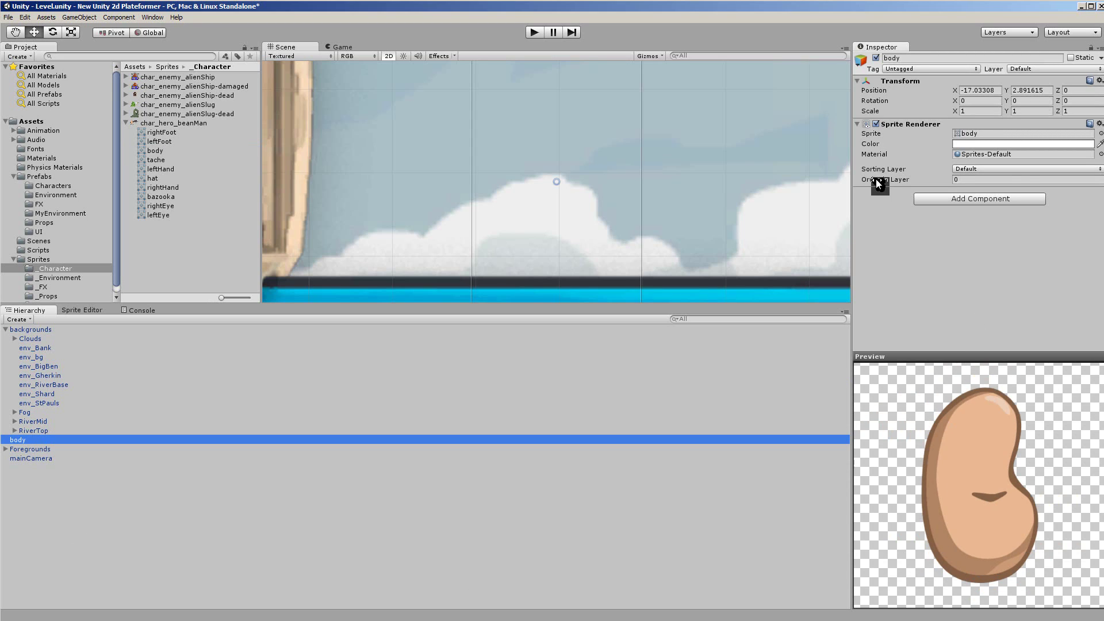
left_click(1024, 168)
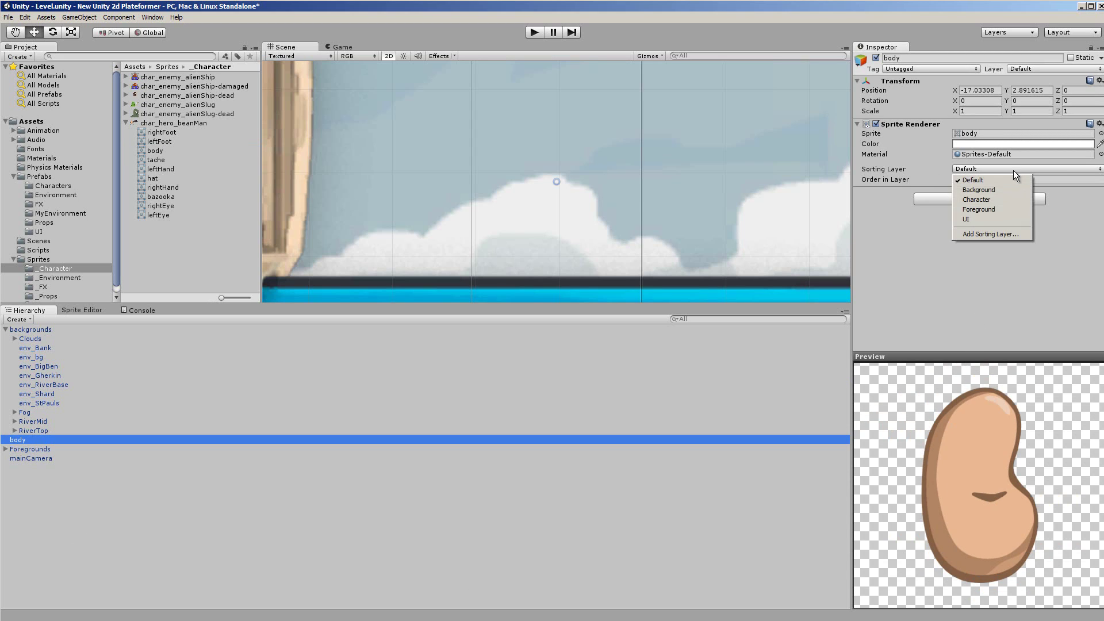
left_click(993, 202)
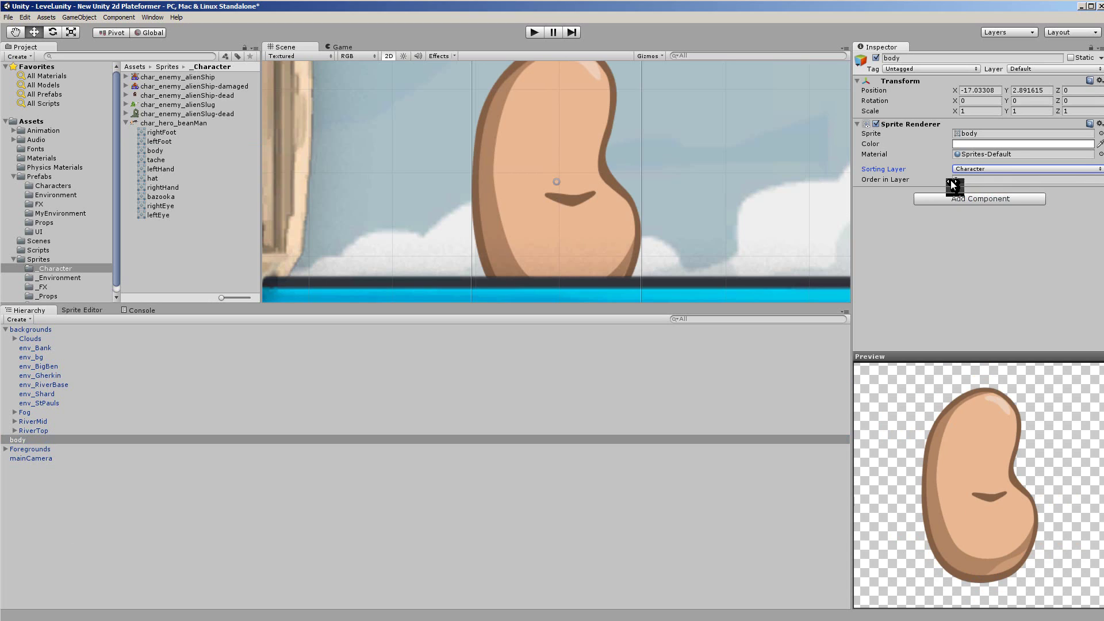
- Set the new body sprite's scale to 0.4 on the X, Y and Z axes
left_click(981, 113)
type("0")
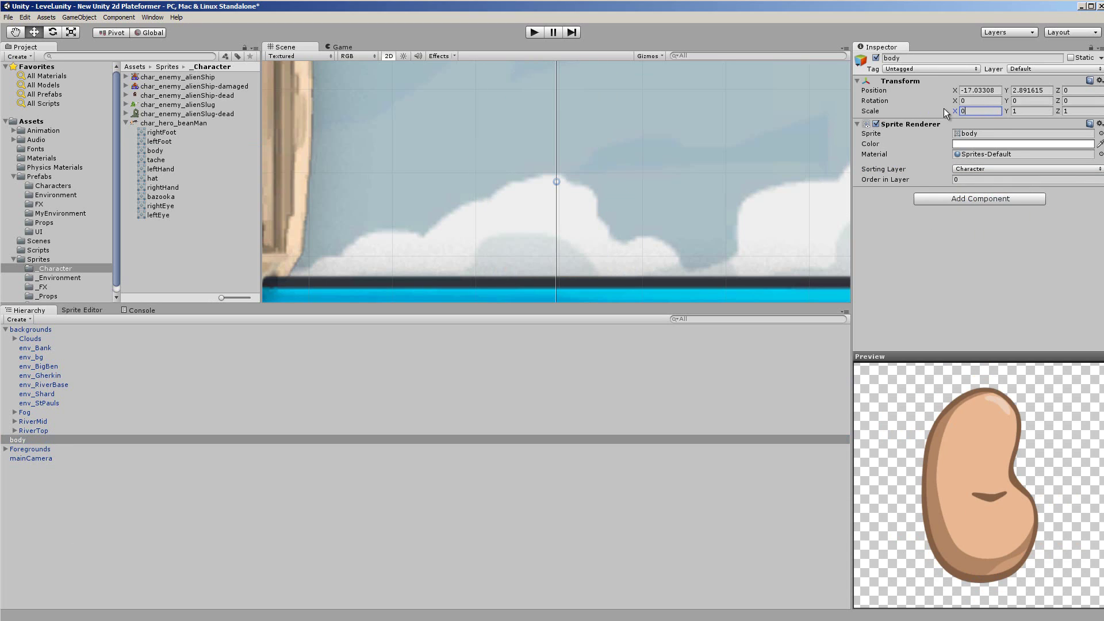
type(".4")
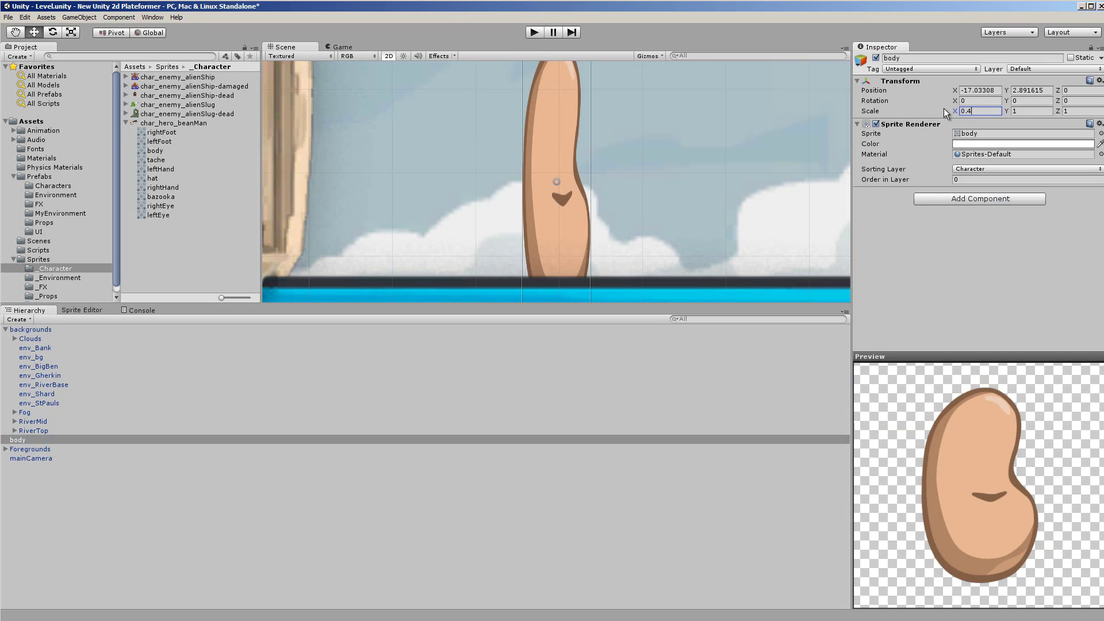
key("Tab")
type("0.")
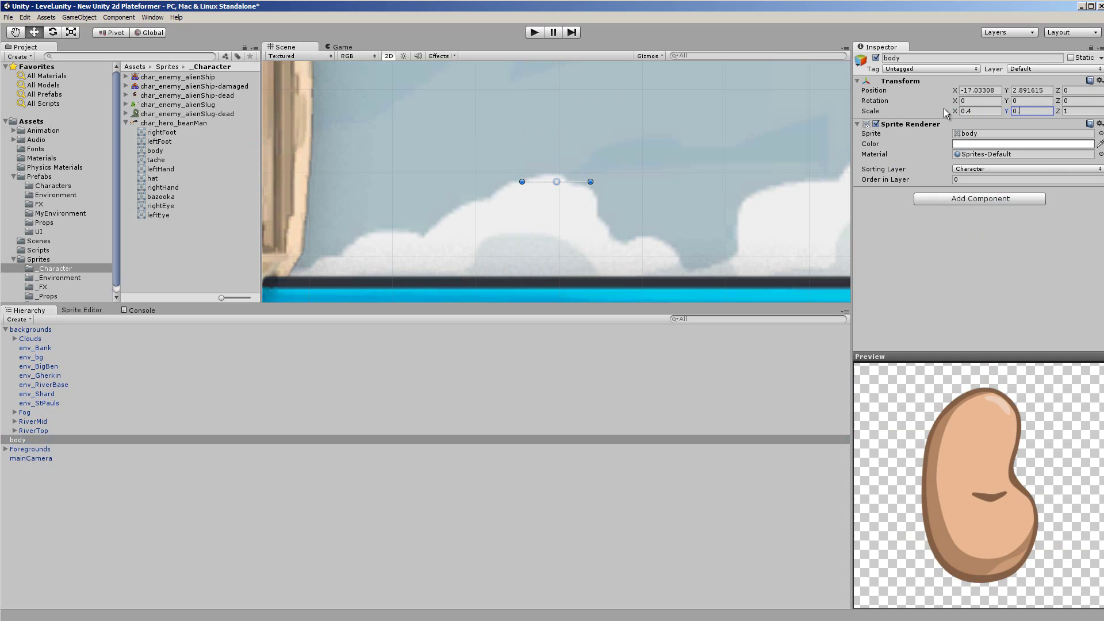
type("4")
key("Tab")
type("0")
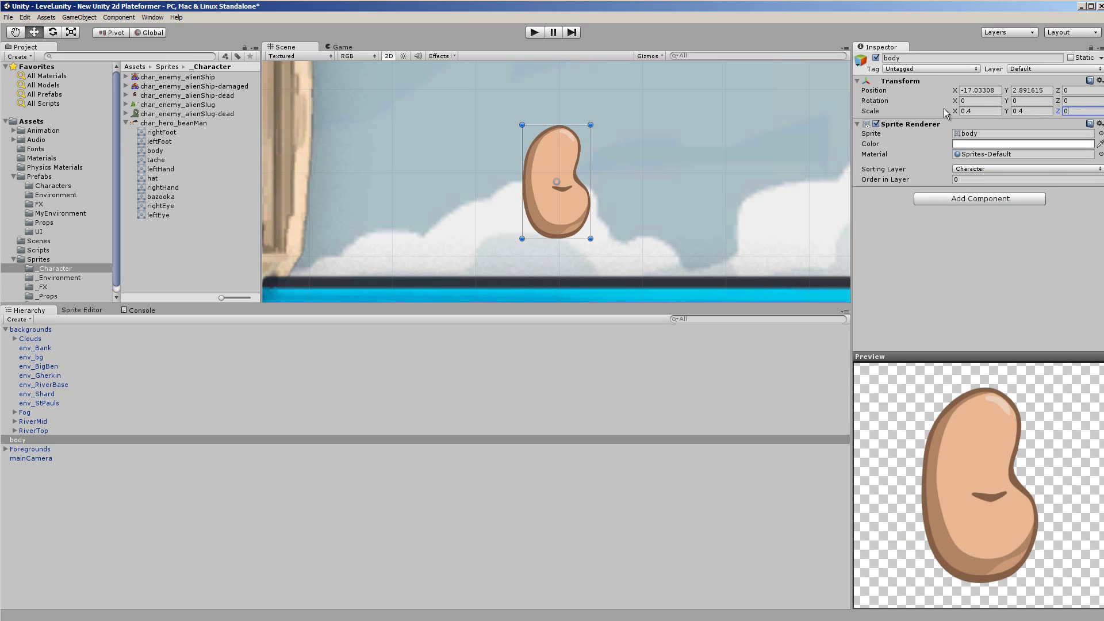
type(".4")
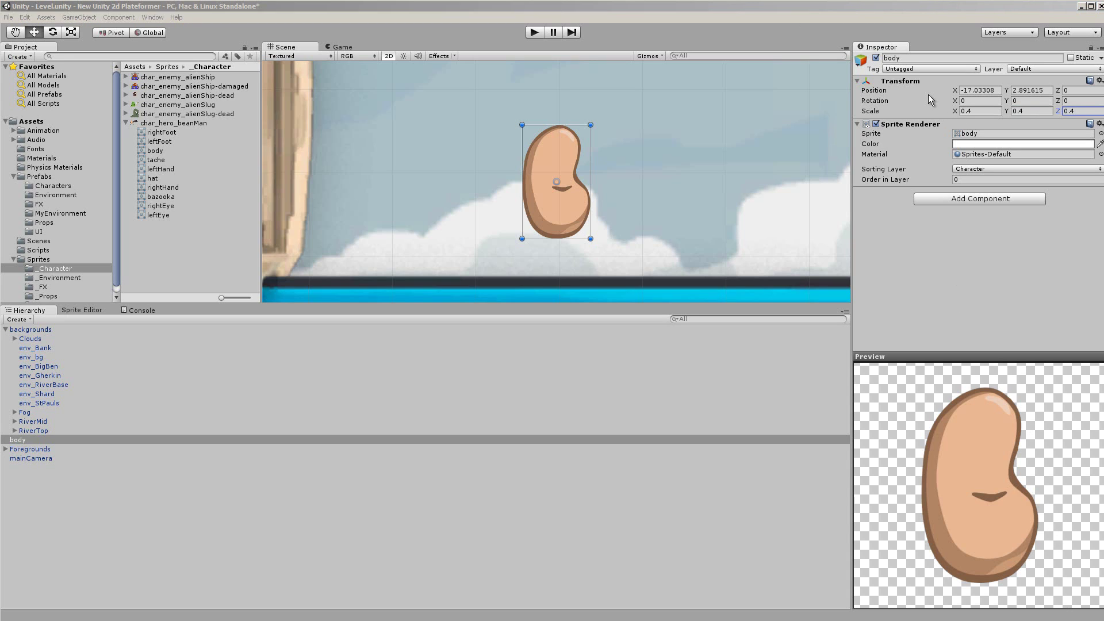
- Set the body sprite's X and Y position to 0
left_click(997, 91)
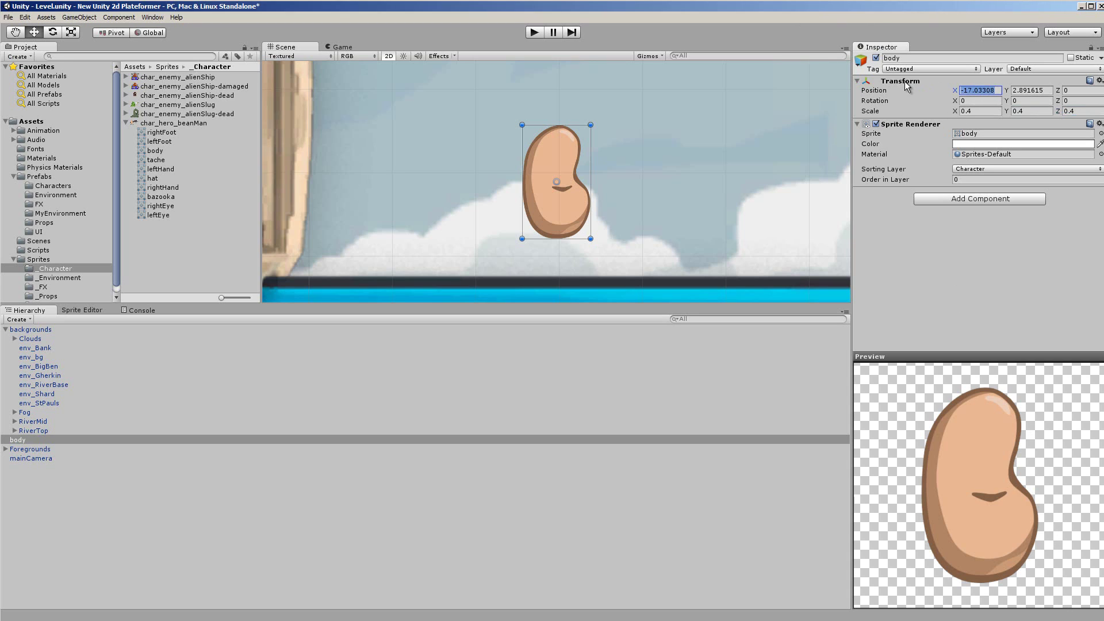
type("0")
key("Tab")
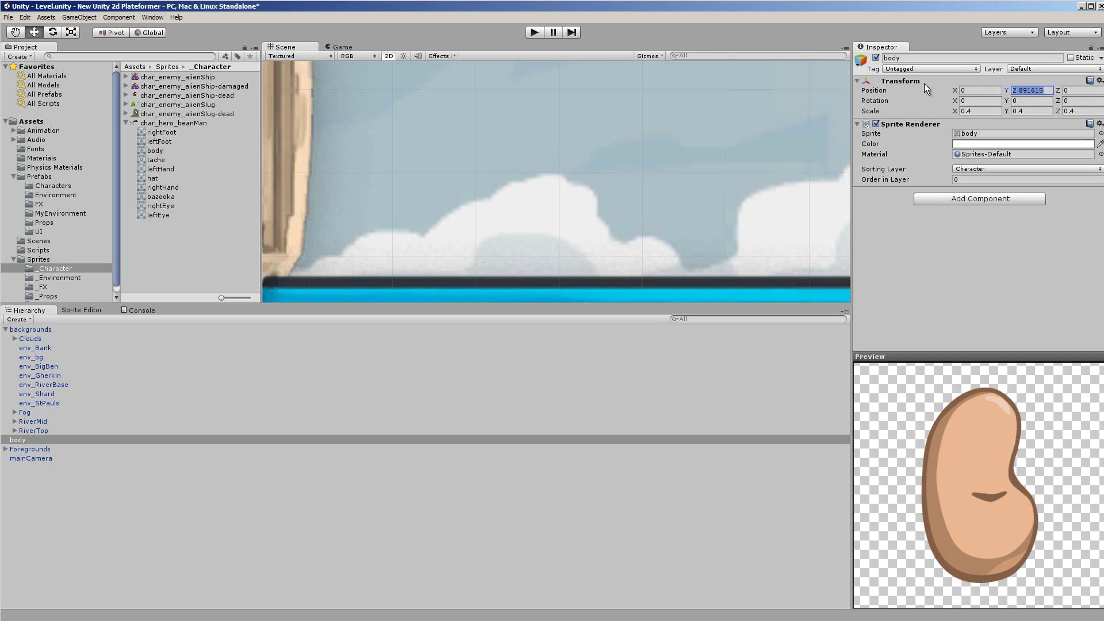
type("0")
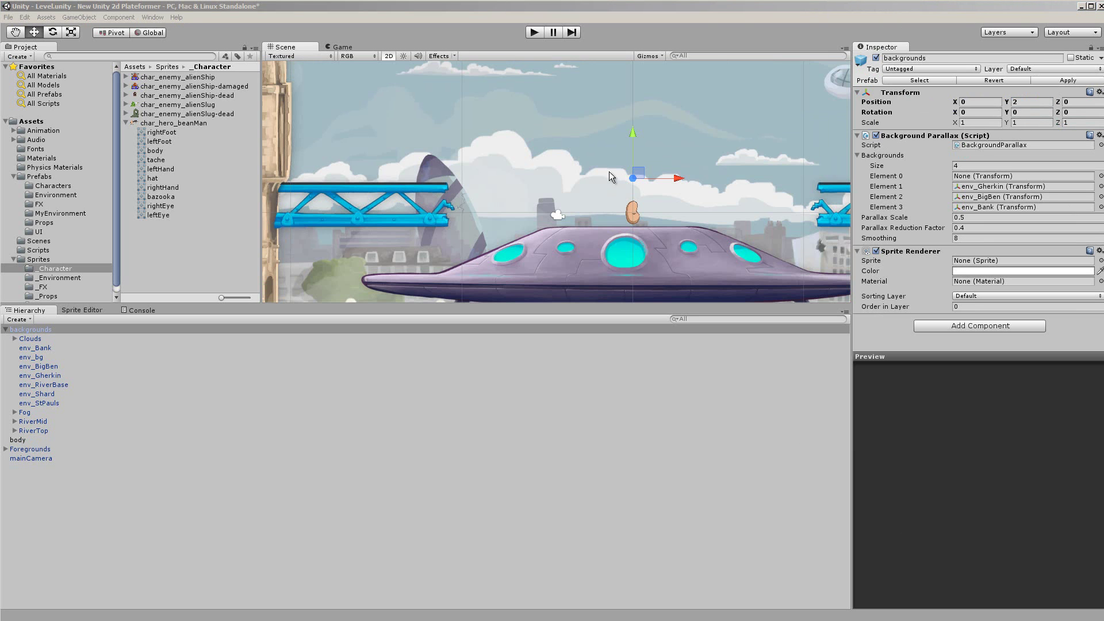
- Select the body sprite in the scene and examine its depth in perspective before returning to the 2D view
middle_click_drag(609, 171, 496, 119)
scroll(497, 120, "up", 2)
scroll(497, 120, "up", 4)
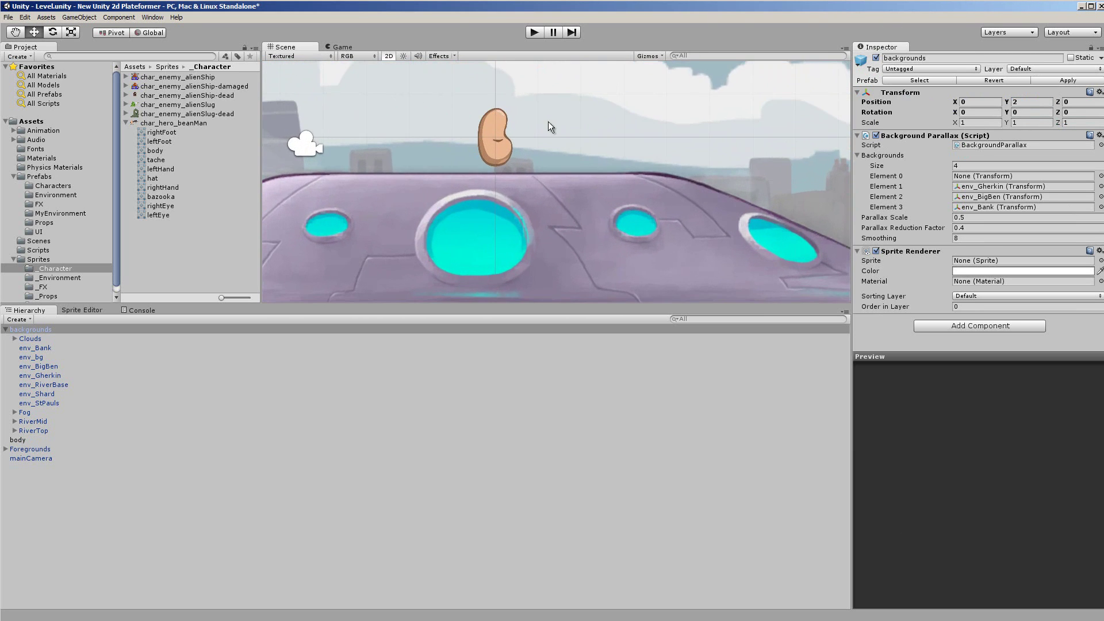
middle_click_drag(582, 101, 634, 148)
scroll(634, 148, "up", 3)
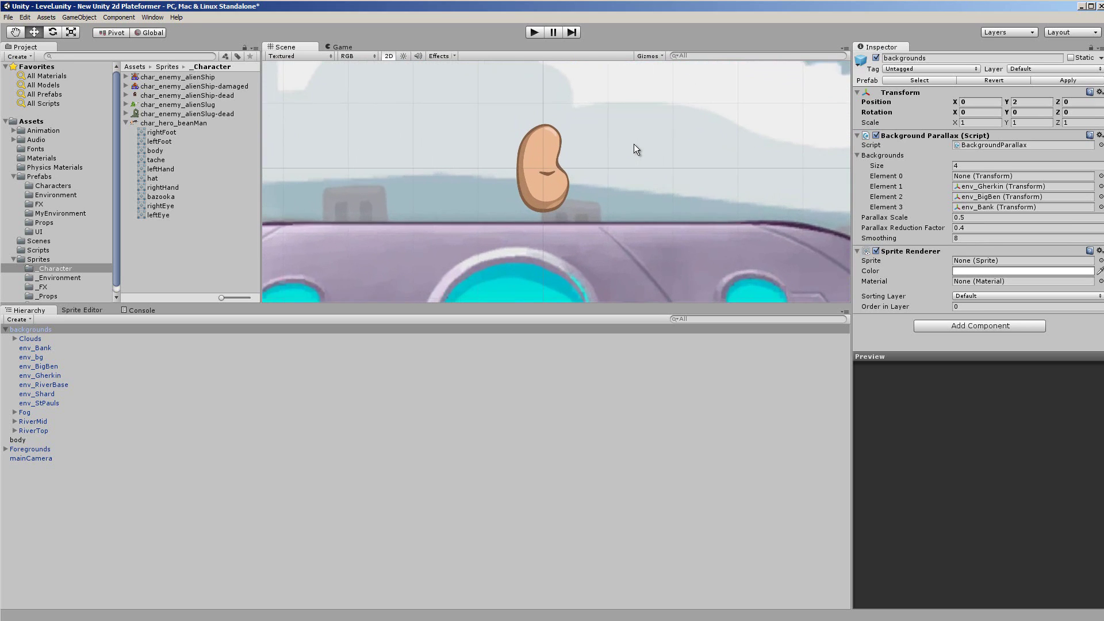
left_click(541, 173)
left_click(388, 57)
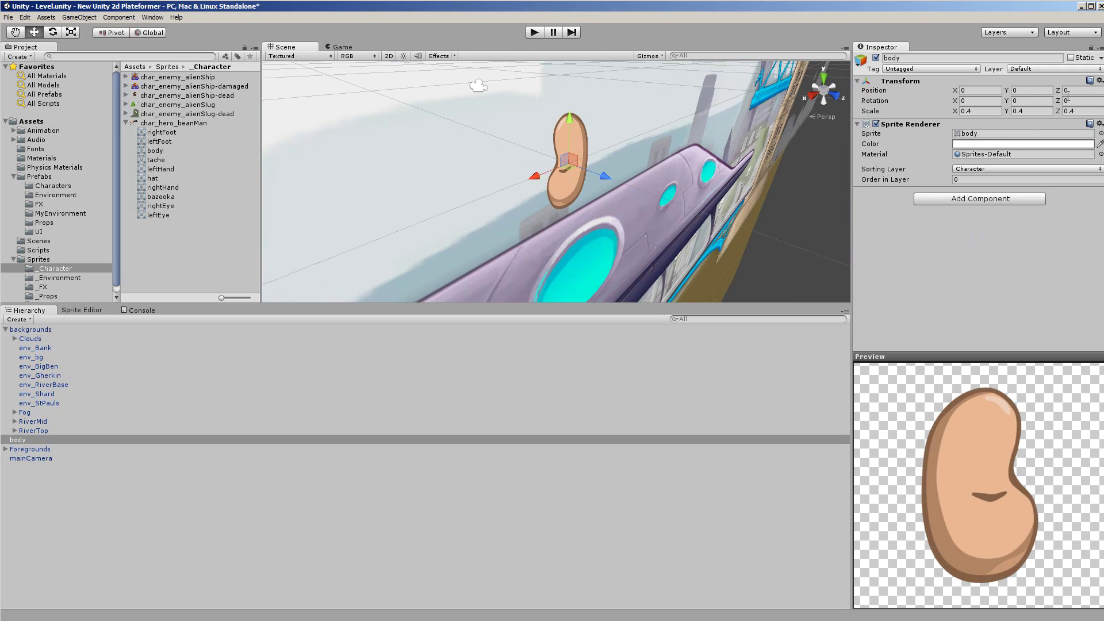
left_click(388, 55)
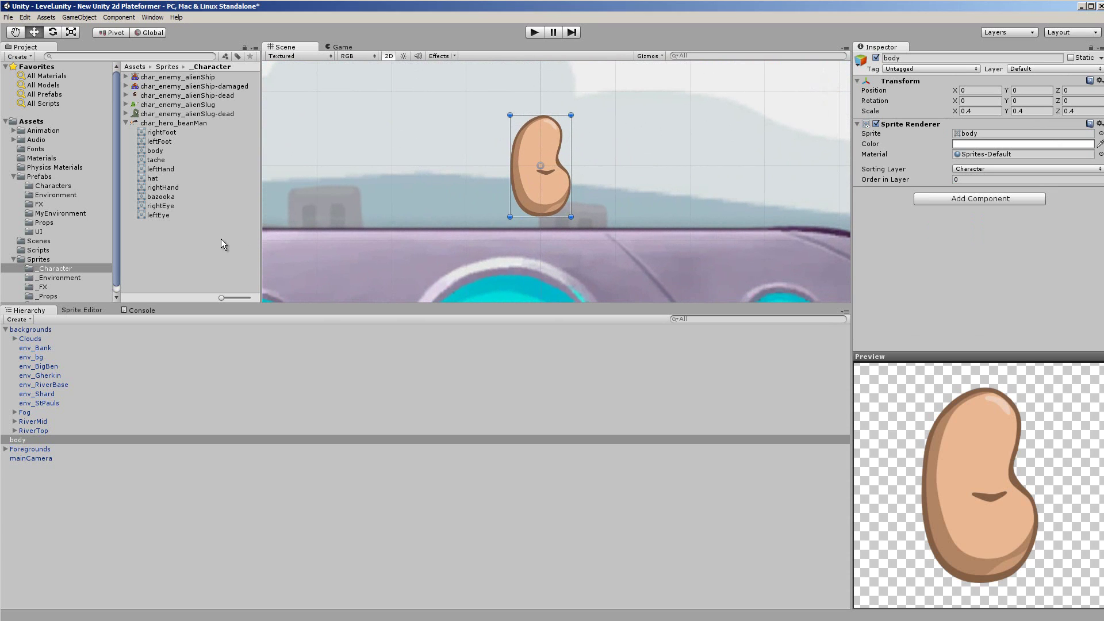
- Add the bazooka sprite from char_hero_beanMan to the Hierarchy and set its Z position to 1
left_click_drag(155, 201, 98, 441)
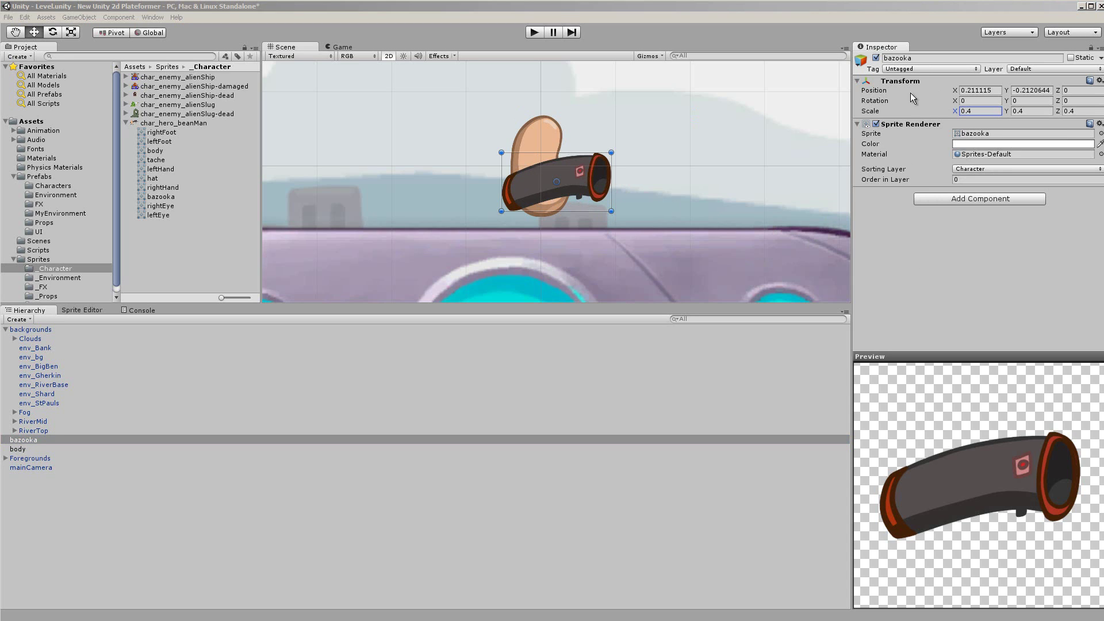
left_click(1080, 90)
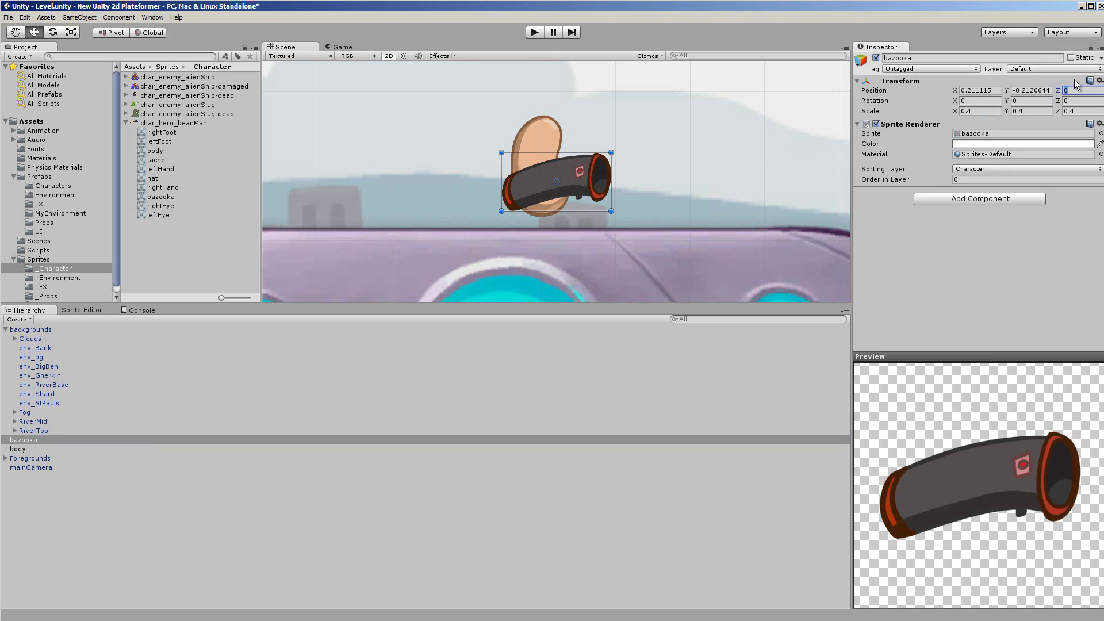
type("1")
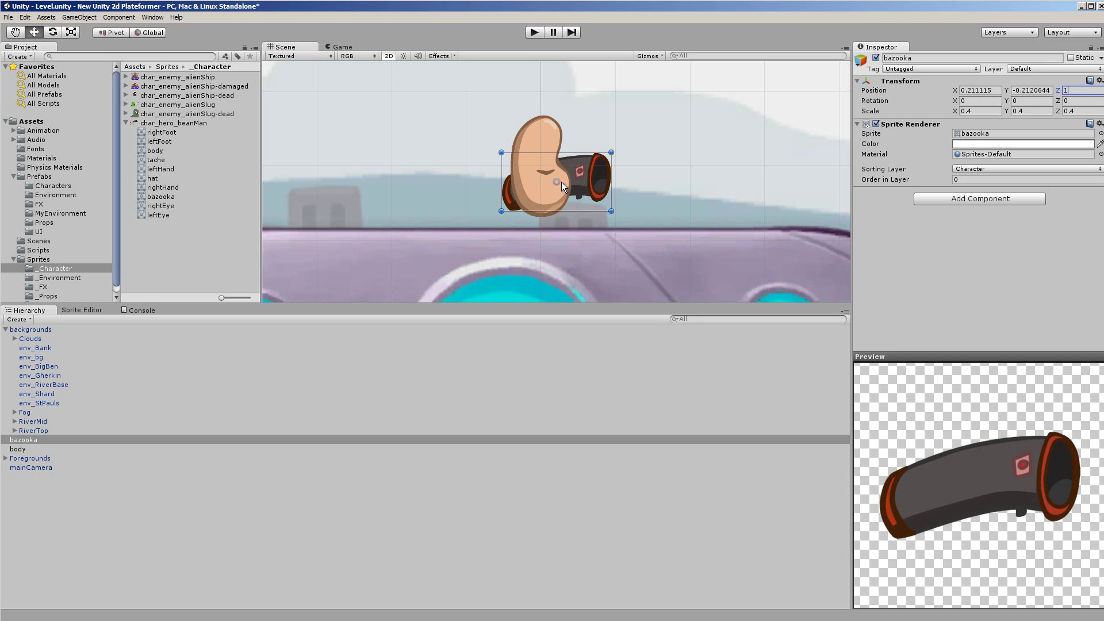
- Check the bazooka's depth relative to the body in perspective, and move the bazooka slightly higher across the body in 2D
left_click(386, 56)
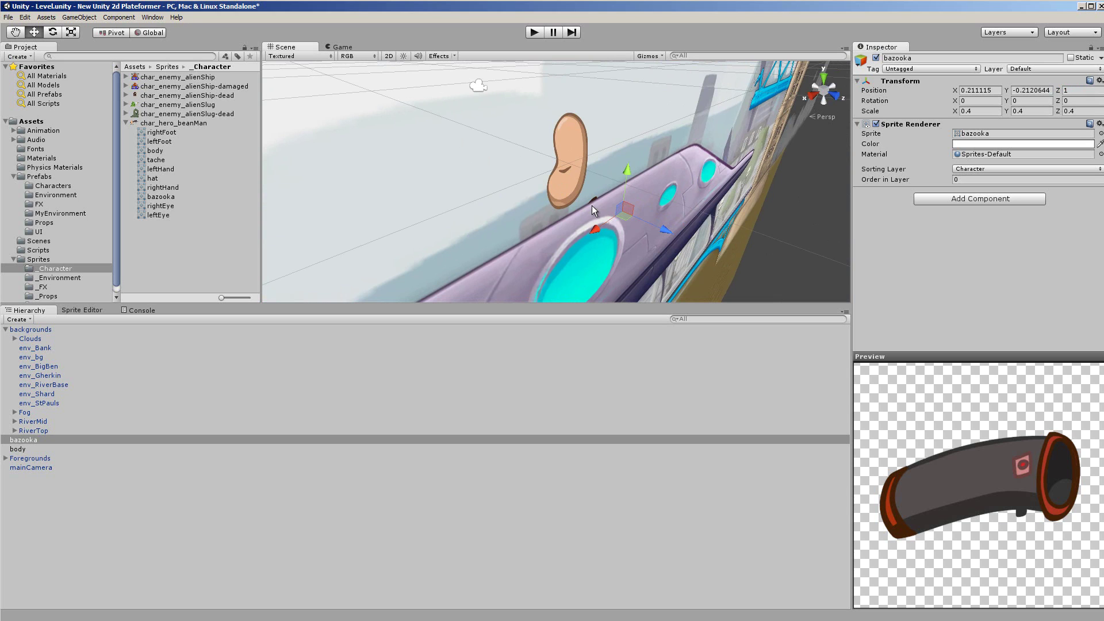
left_click(389, 55)
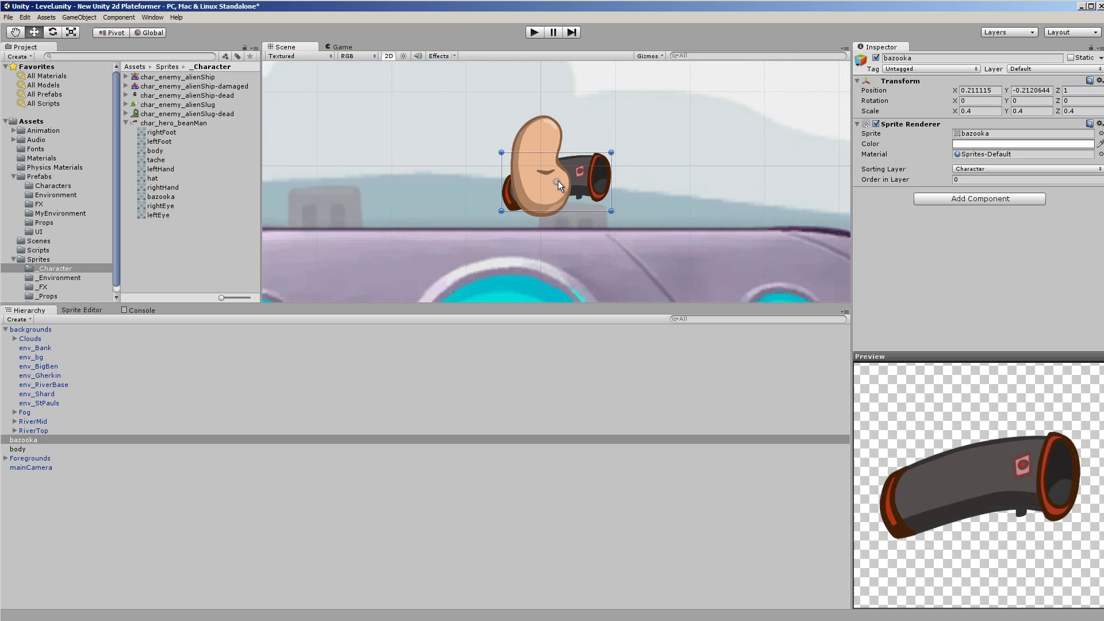
left_click_drag(558, 181, 546, 156)
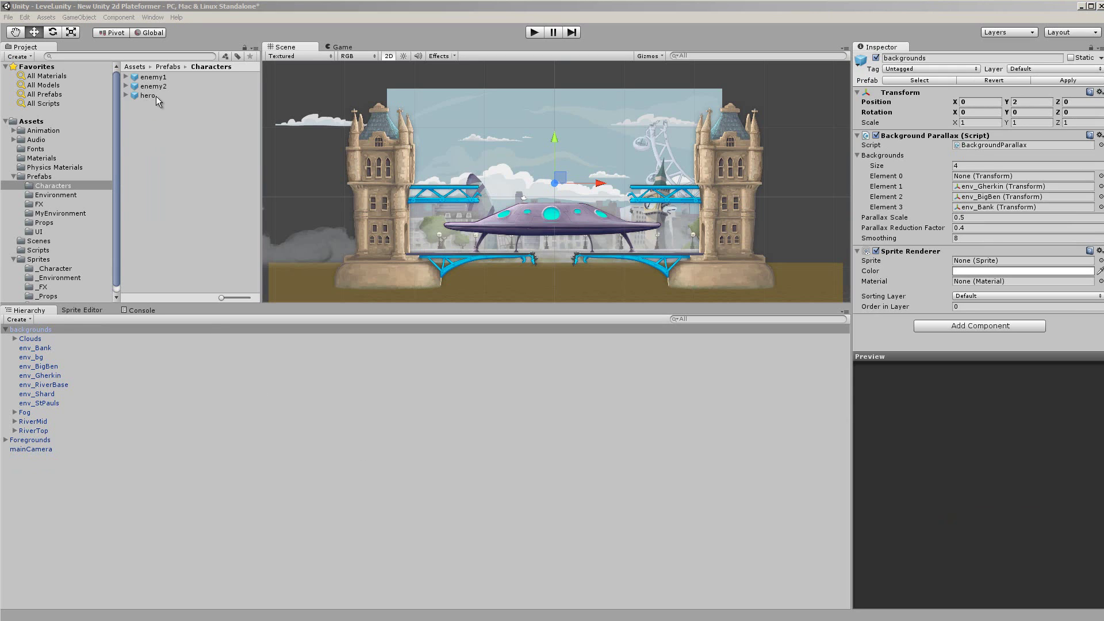
- Expand the hero prefab in the Characters folder and add the hero to the Hierarchy
left_click(125, 94)
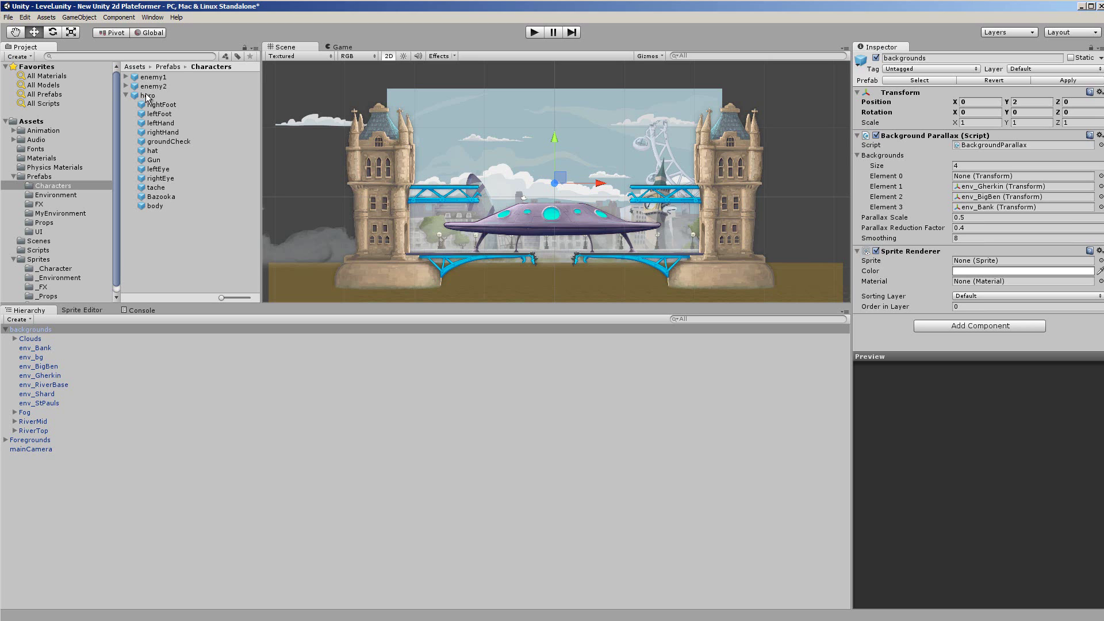
left_click(147, 96)
left_click_drag(148, 96, 109, 477)
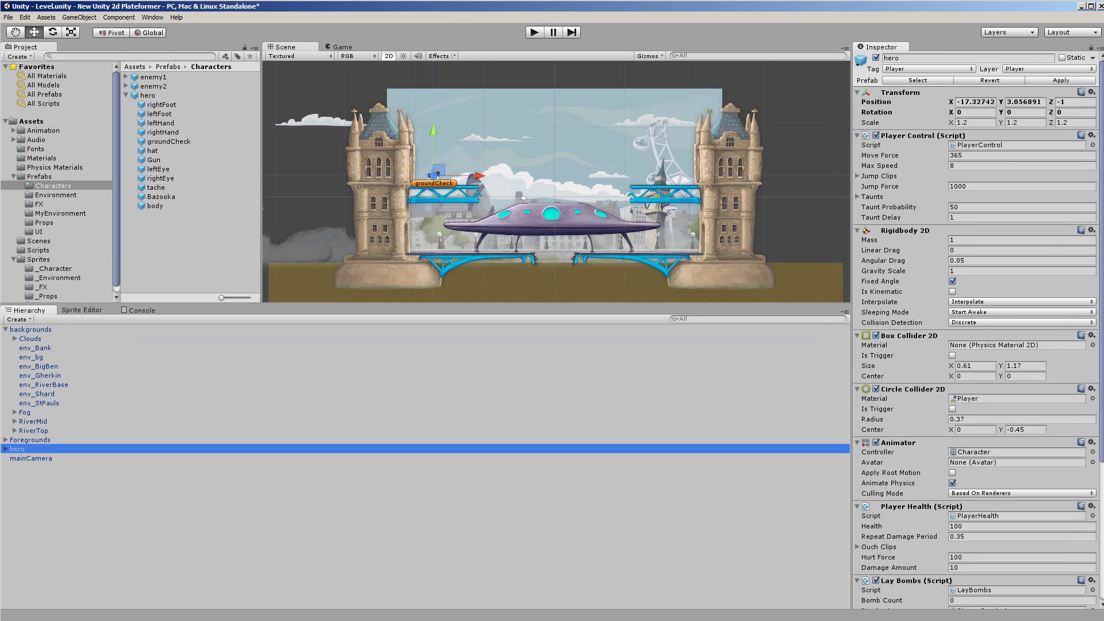
- Check the hero's tag and script choices, open the PlayerControl script in MonoDevelop to read its code, and return to Unity
left_click(929, 68)
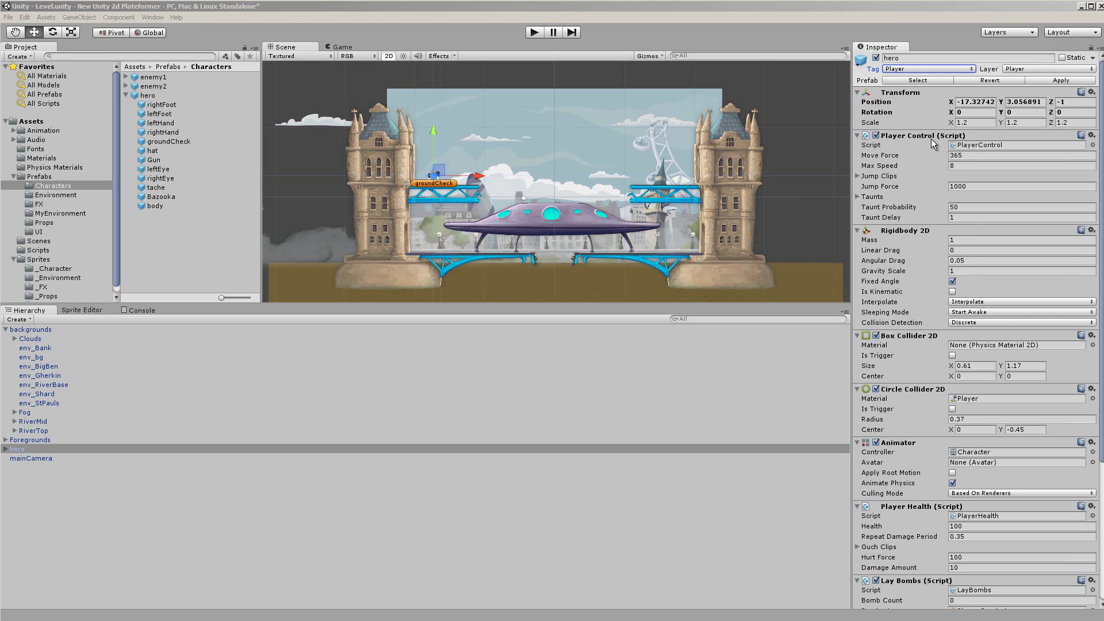
left_click(1093, 146)
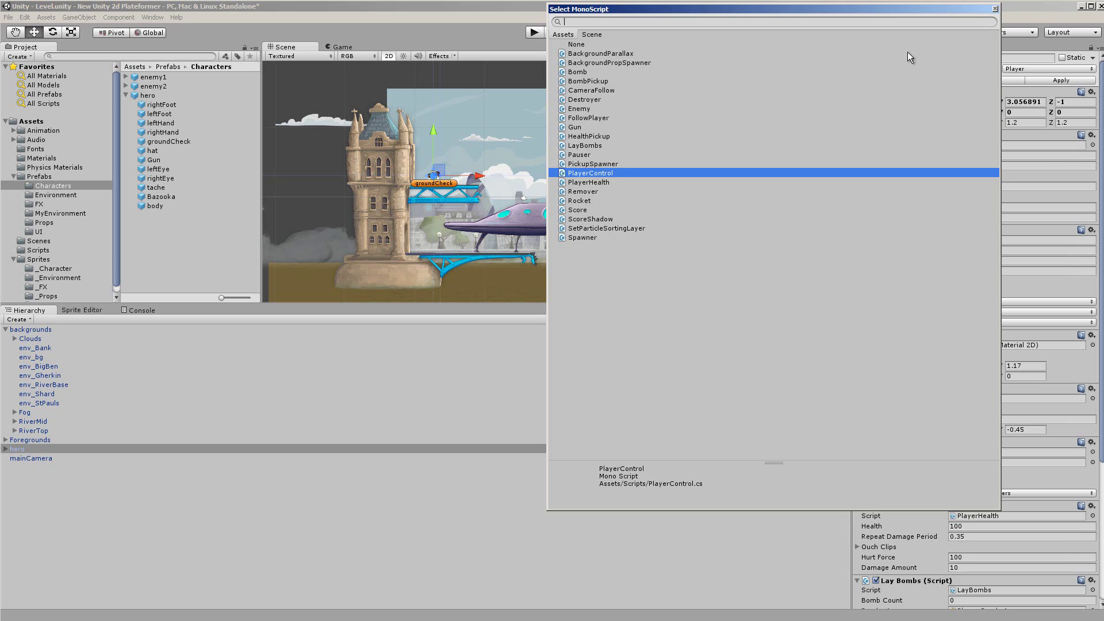
left_click(999, 14)
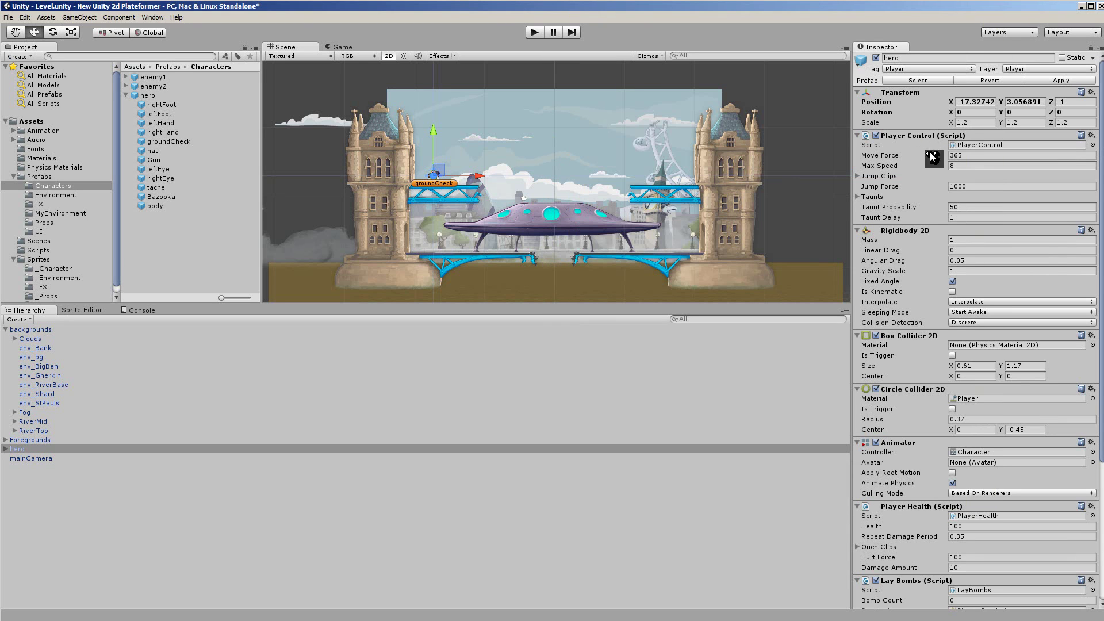
left_click(1092, 139)
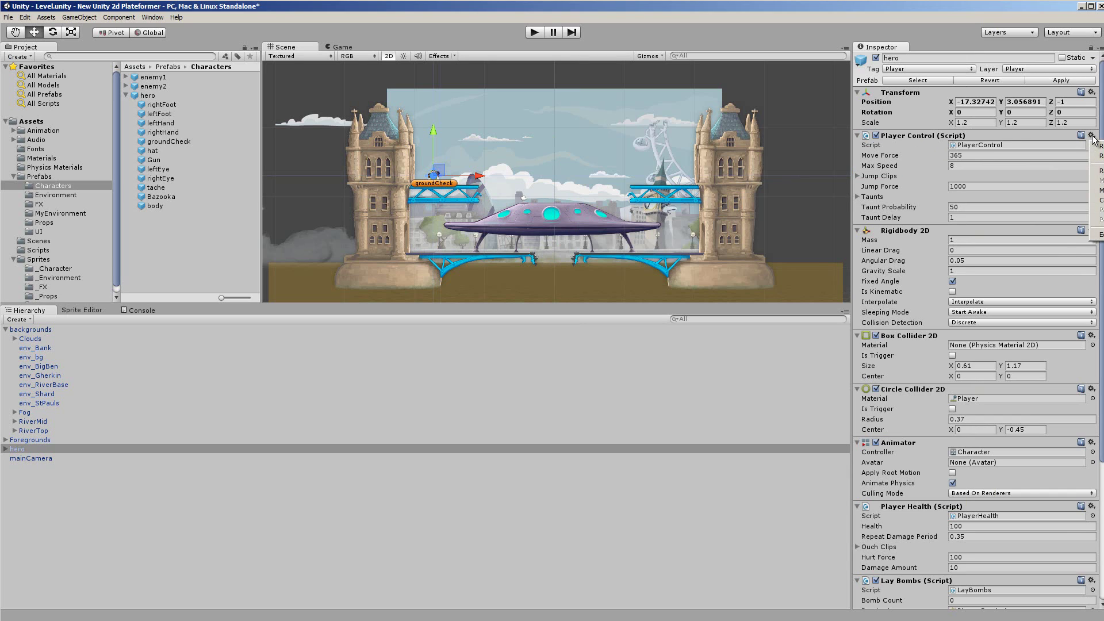
left_click(1099, 235)
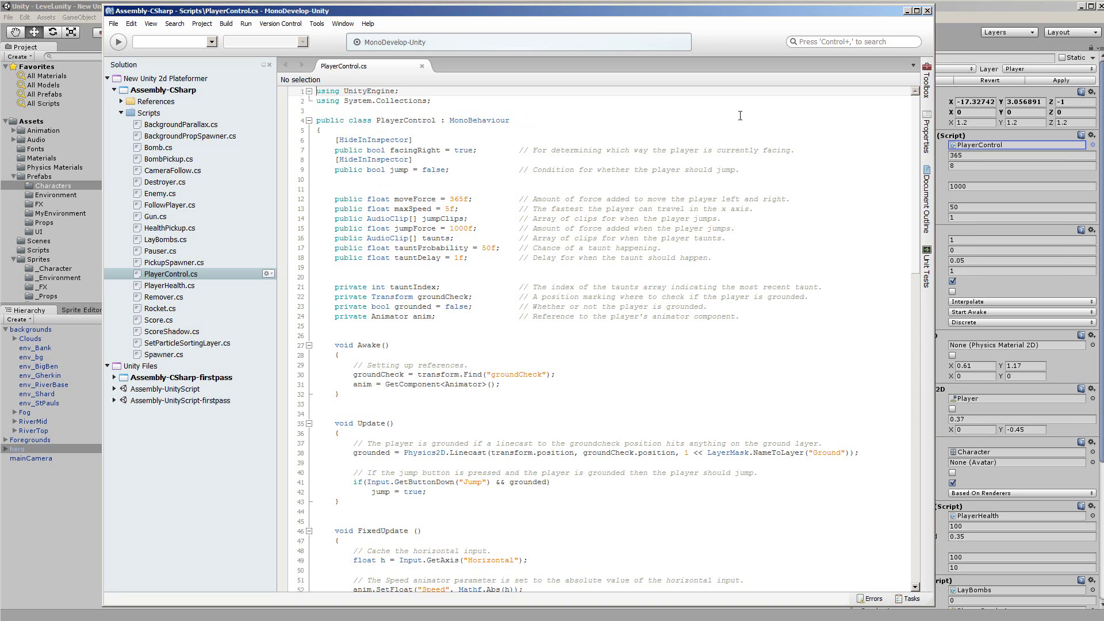
left_click_drag(596, 10, 512, 8)
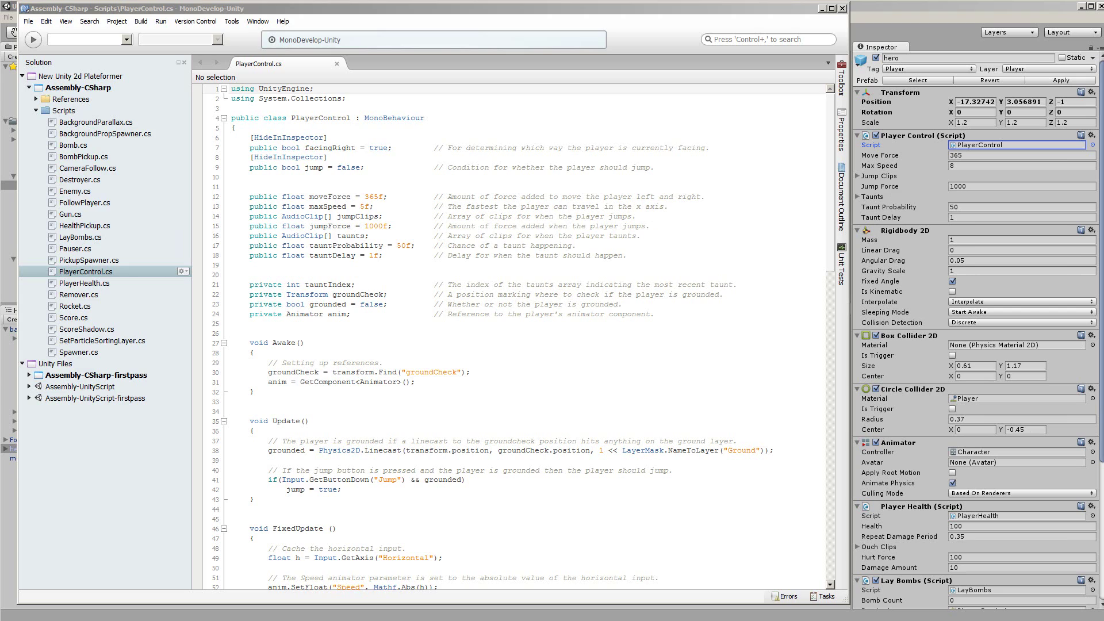
key("alt+Tab")
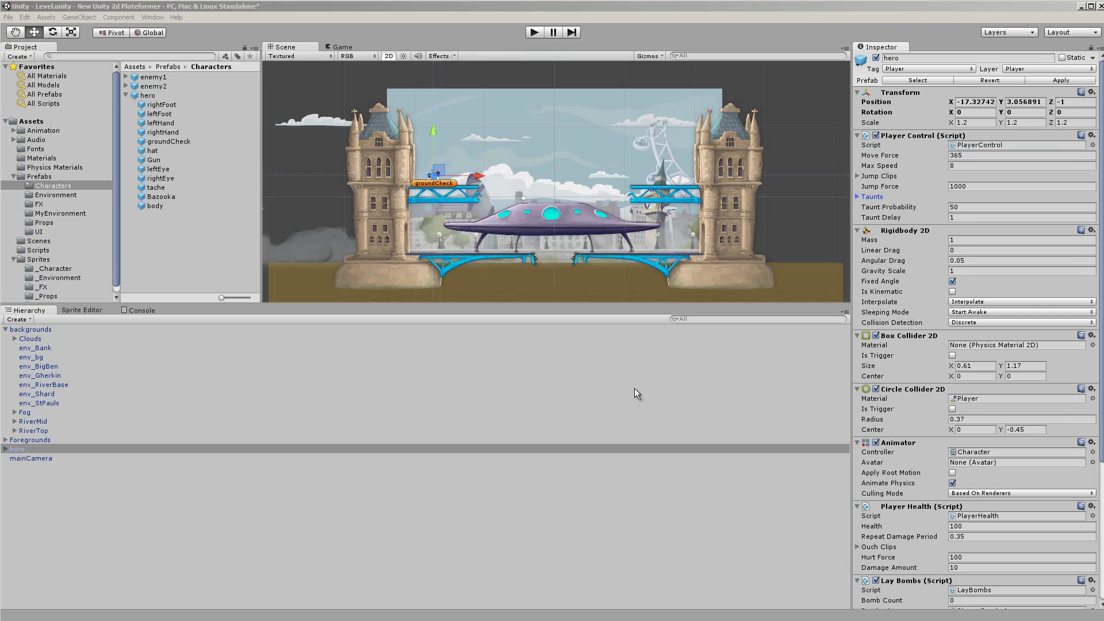
- Examine the audio clips assigned to the hero's Jump Clips and Taunts lists in Player Control
left_click(858, 177)
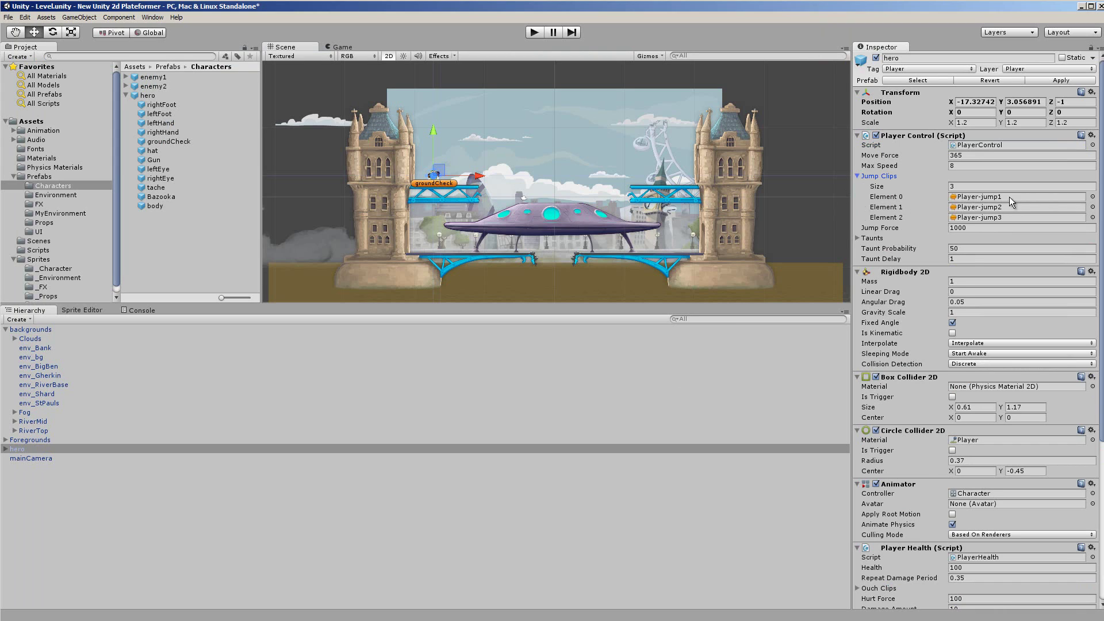
left_click(1093, 197)
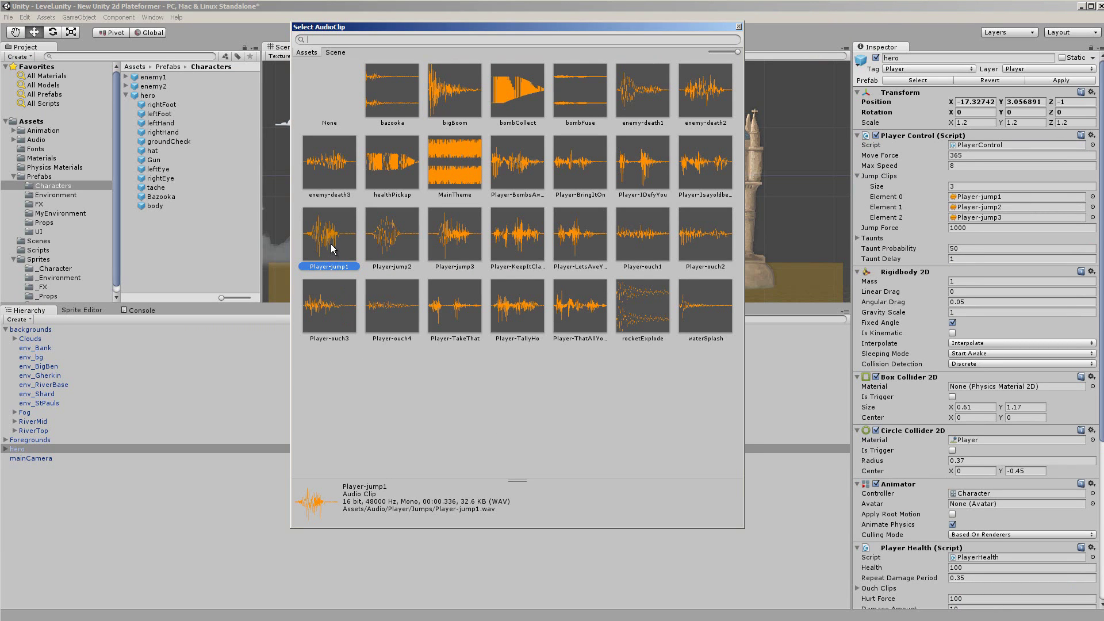
left_click(739, 27)
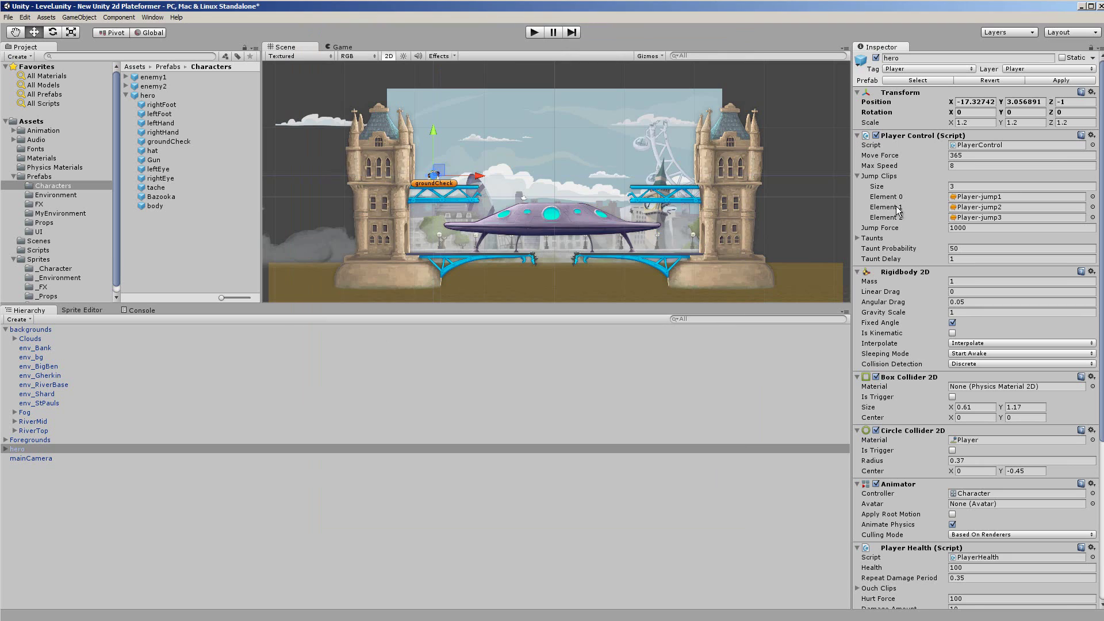
left_click(858, 176)
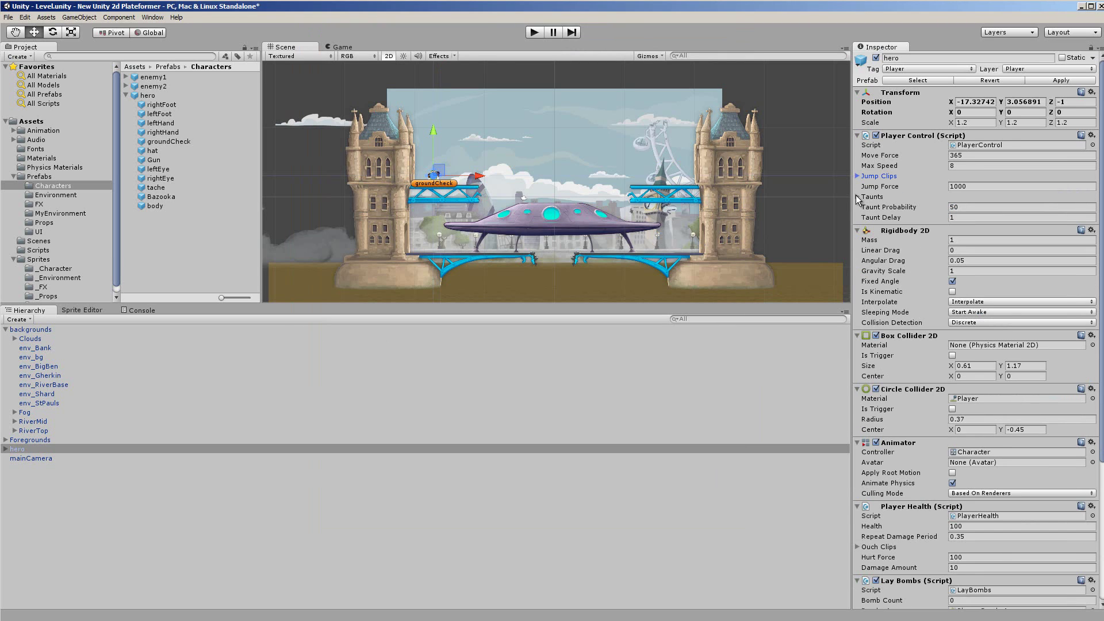
left_click(858, 197)
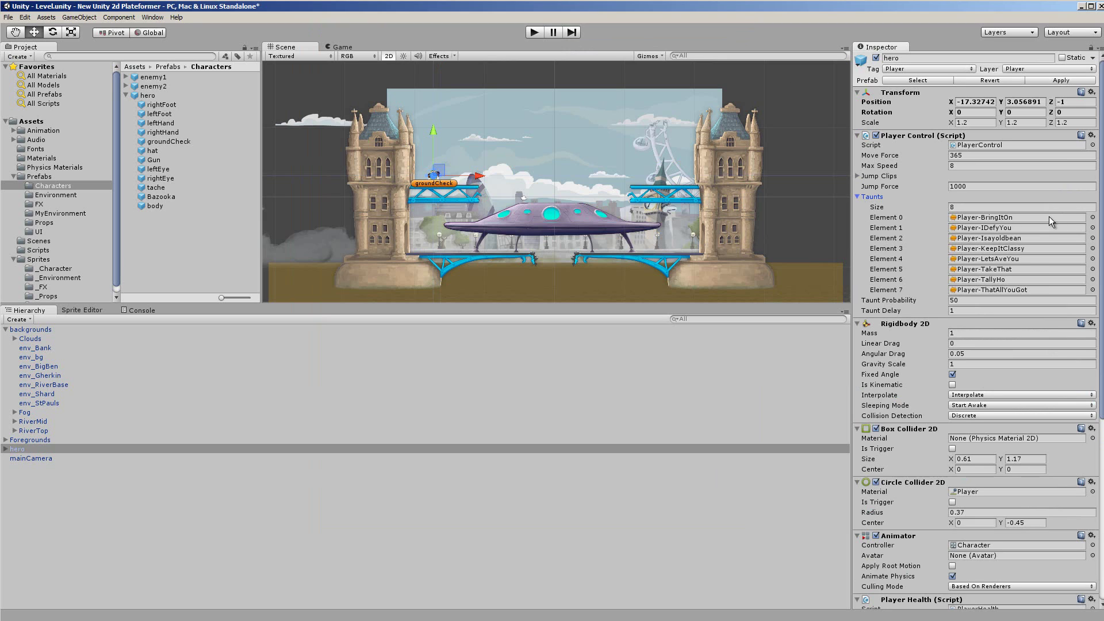
left_click(1093, 218)
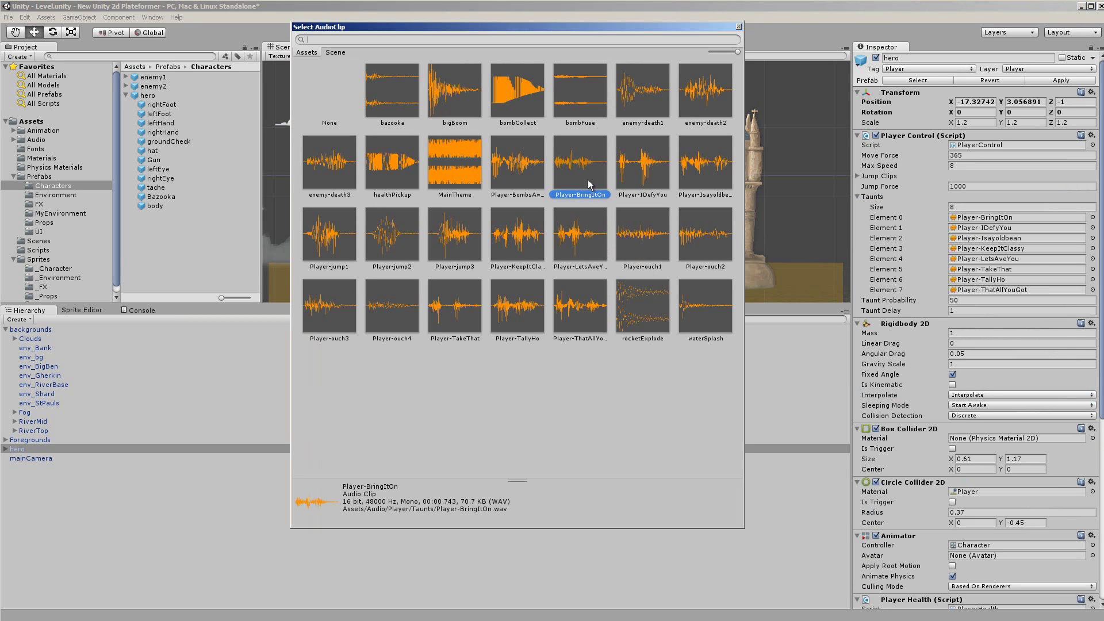
left_click(739, 27)
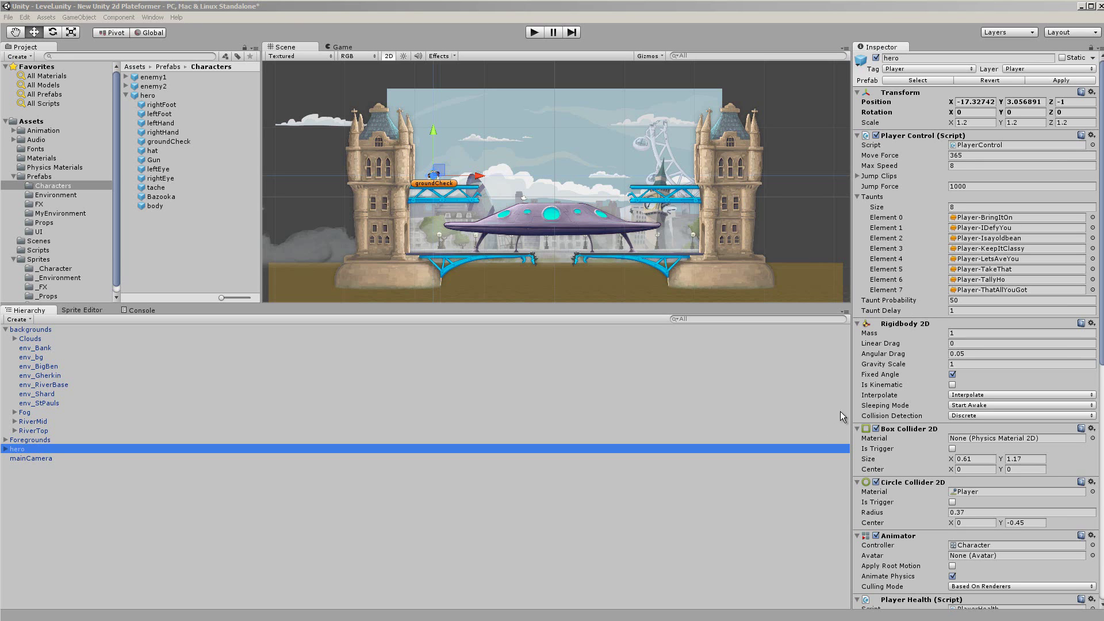
- Zoom in on the hero above the bridge in the scene and review its Rigidbody 2D and collider settings
scroll(978, 288, "down", 5)
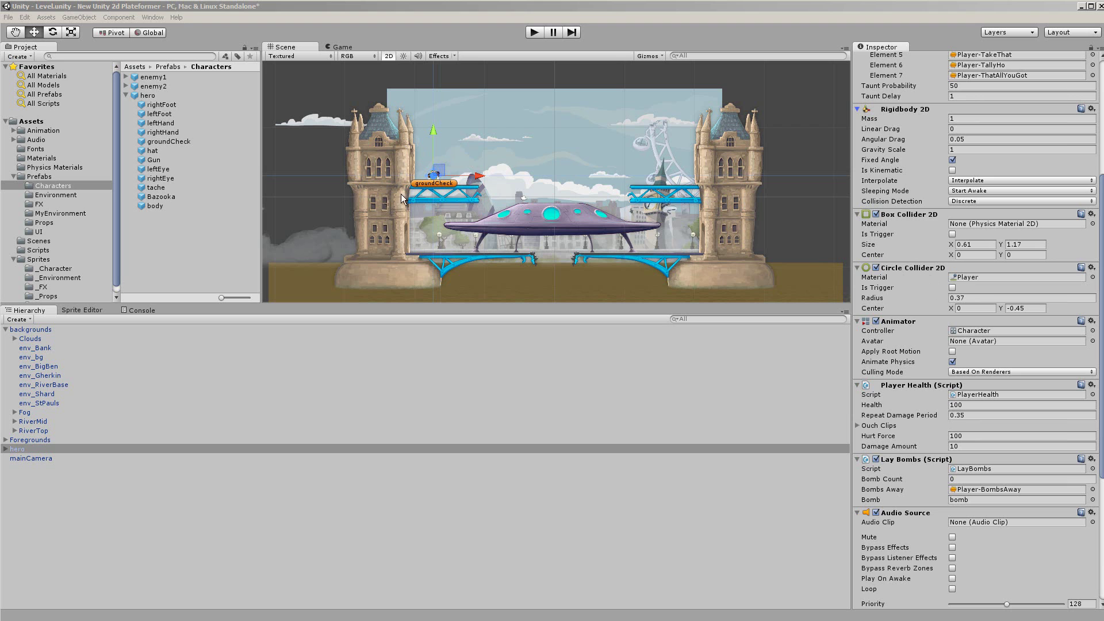
left_click(464, 148)
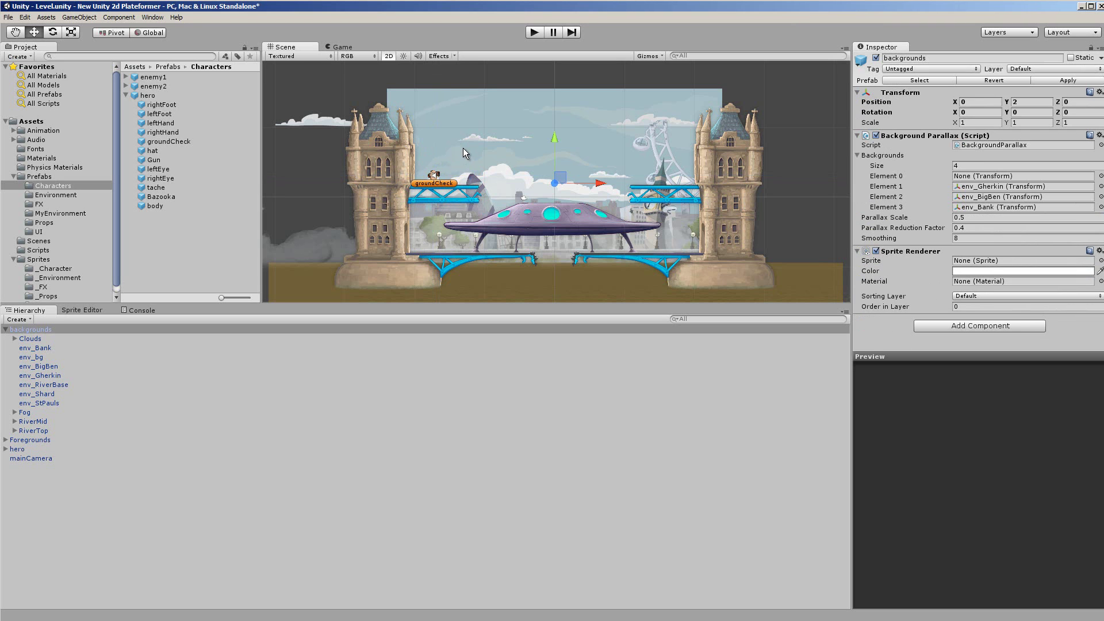
key("f")
scroll(463, 148, "up", 3)
middle_click_drag(461, 147, 678, 165)
scroll(681, 142, "up", 5)
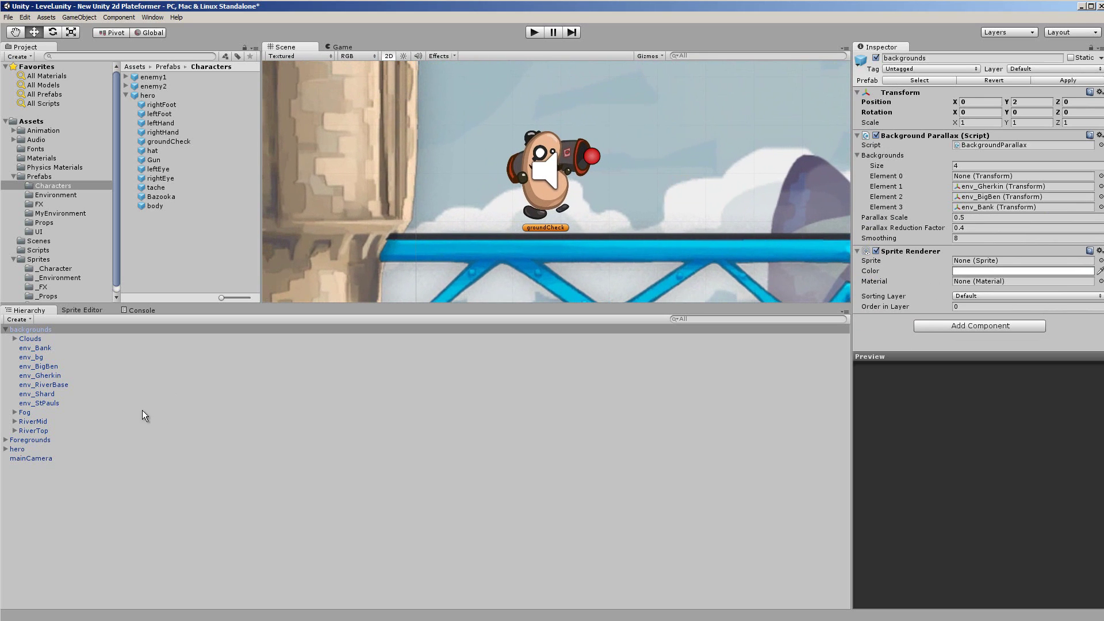
left_click(24, 451)
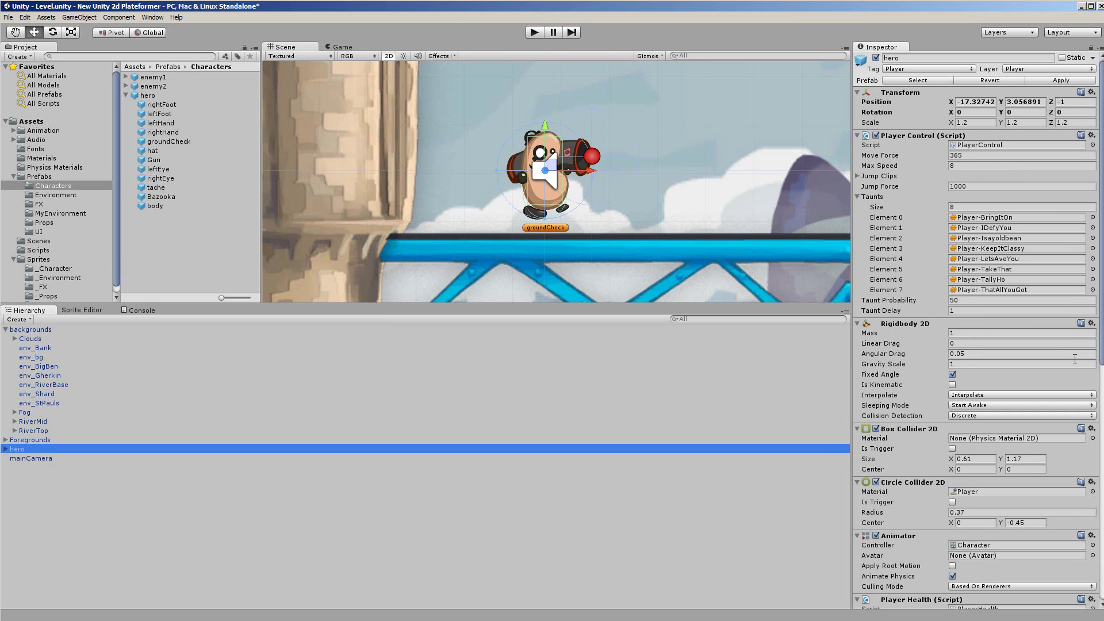
left_click_drag(1102, 294, 1102, 411)
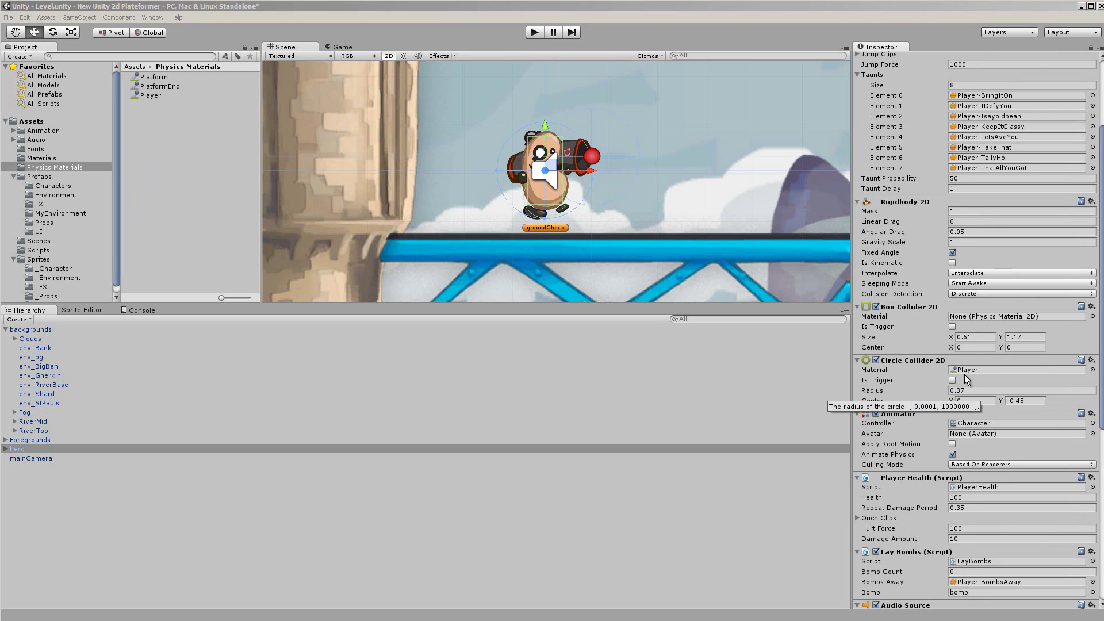
- Check the material choices for the hero's Circle Collider 2D and compare the friction and bounciness of the Player, PlatformEnd and Platform physics materials
left_click(1092, 370)
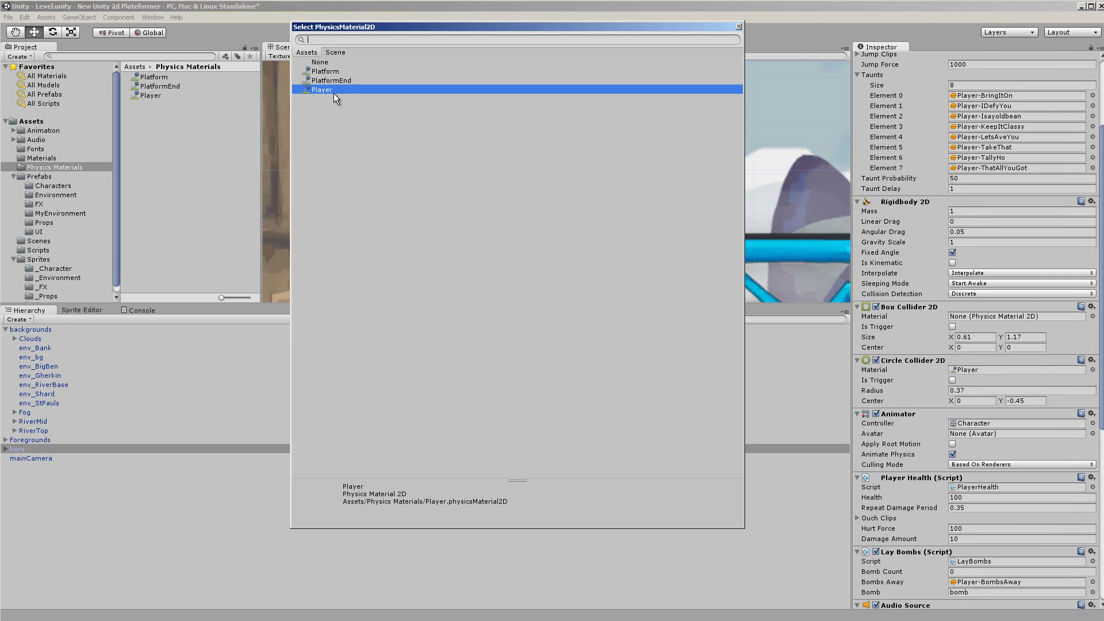
left_click(739, 27)
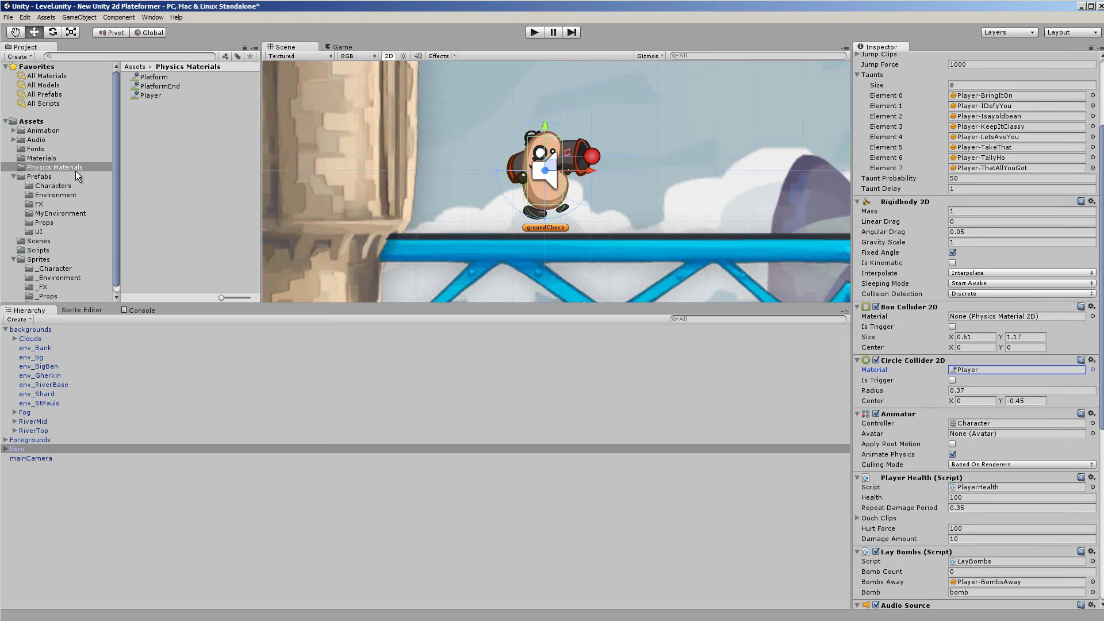
left_click(154, 96)
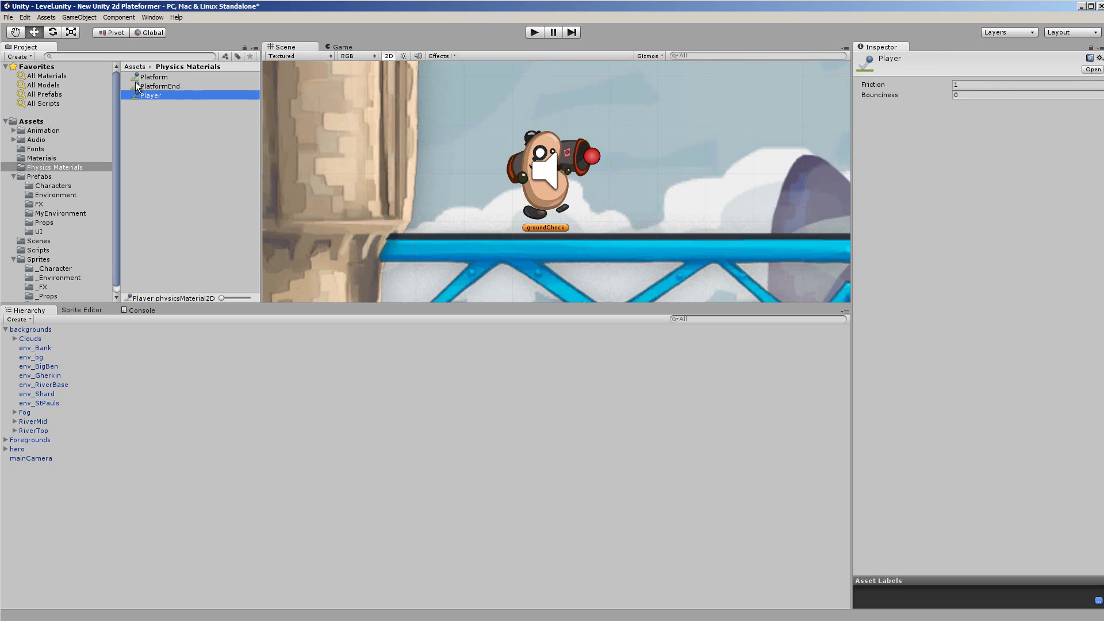
left_click(158, 87)
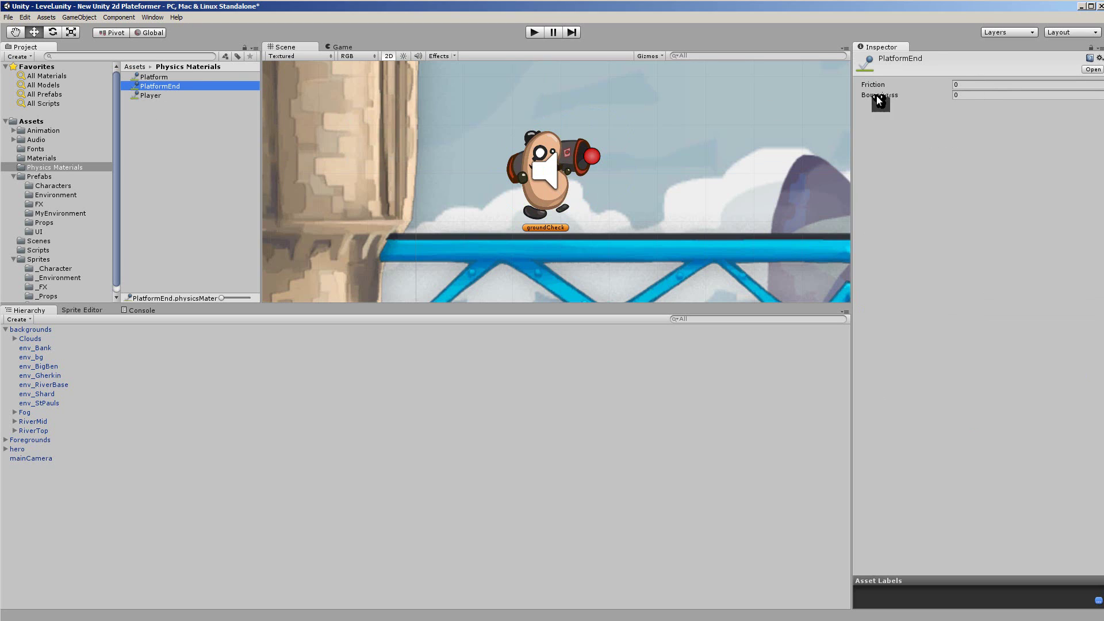
left_click(156, 78)
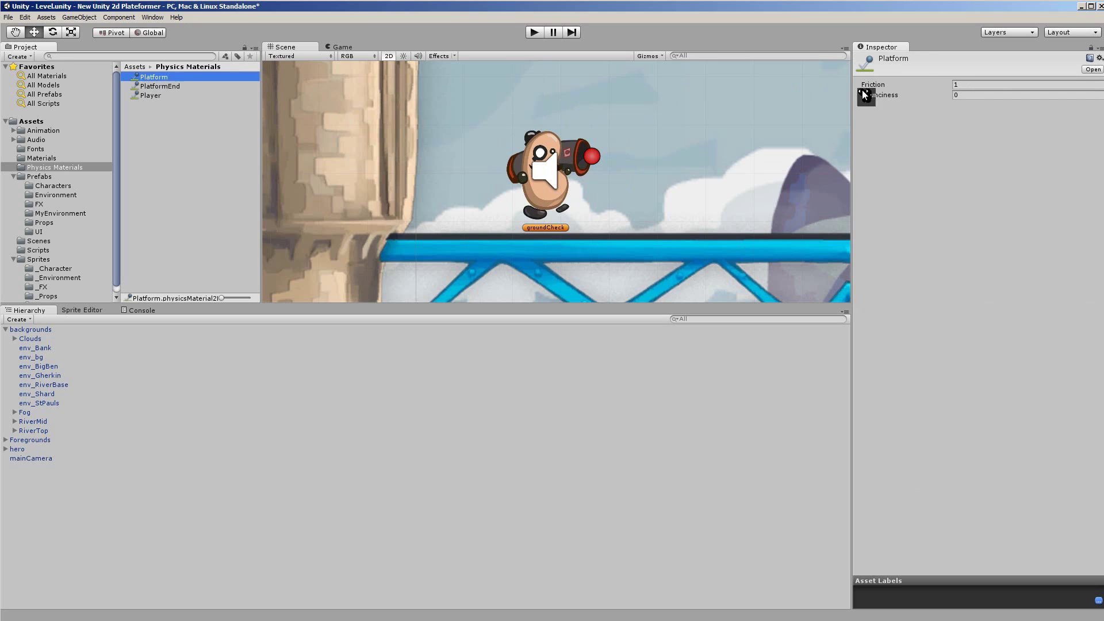
left_click(152, 102)
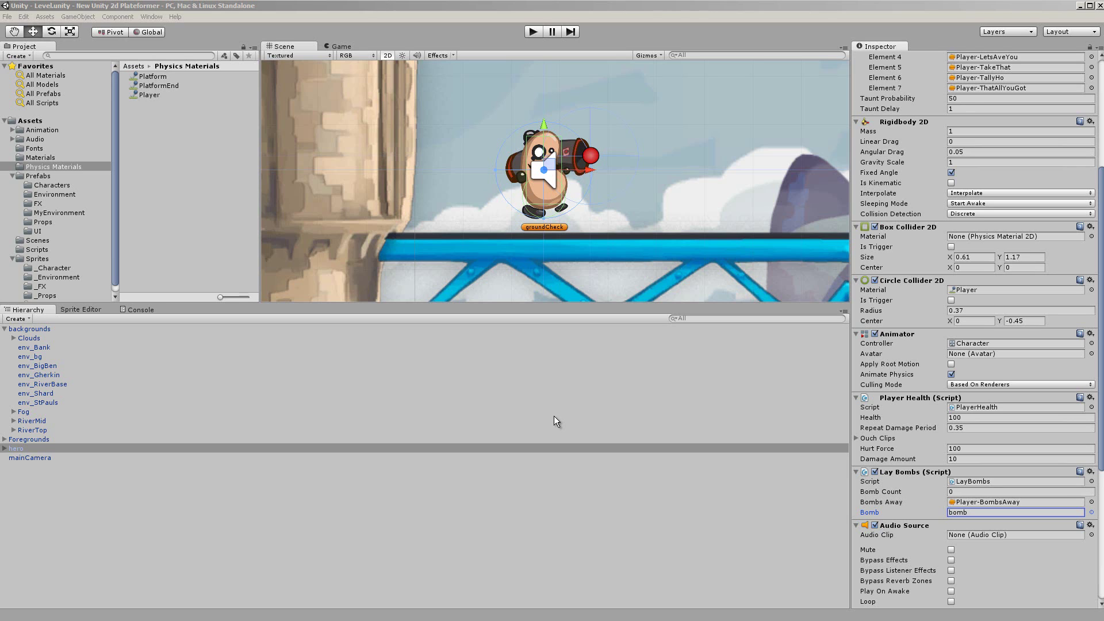
- Open the Animator window and dock it beside the Hierarchy
left_click(153, 17)
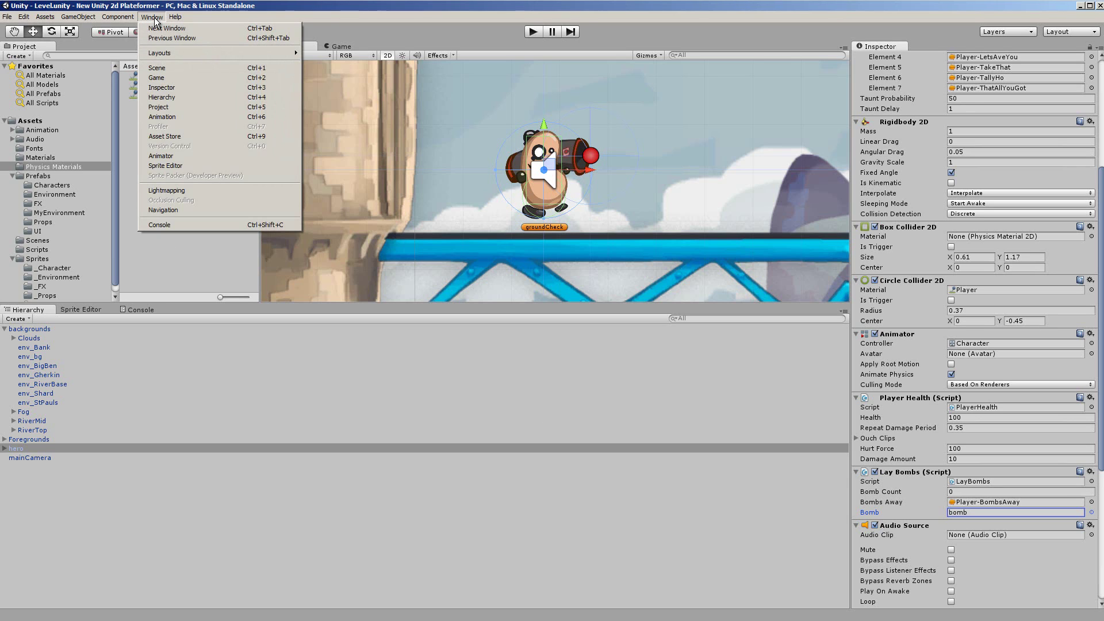
left_click(184, 156)
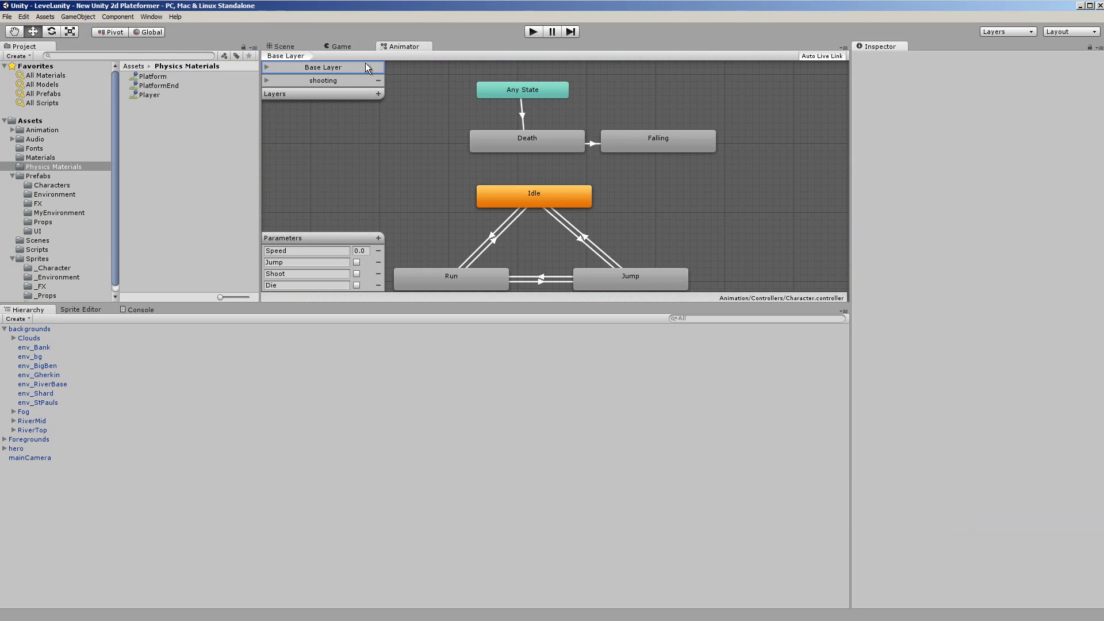
left_click_drag(414, 51, 218, 344)
left_click_drag(121, 321, 68, 308)
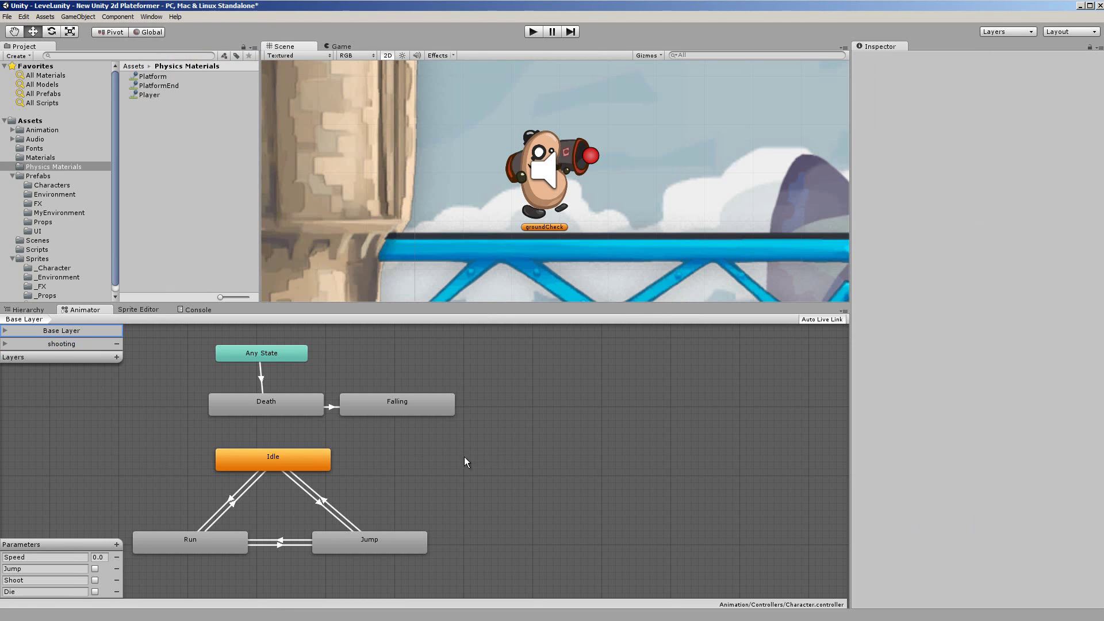
- Select the hero in the Hierarchy and examine its Character controller's state graph in the Animator
scroll(133, 450, "up", 3)
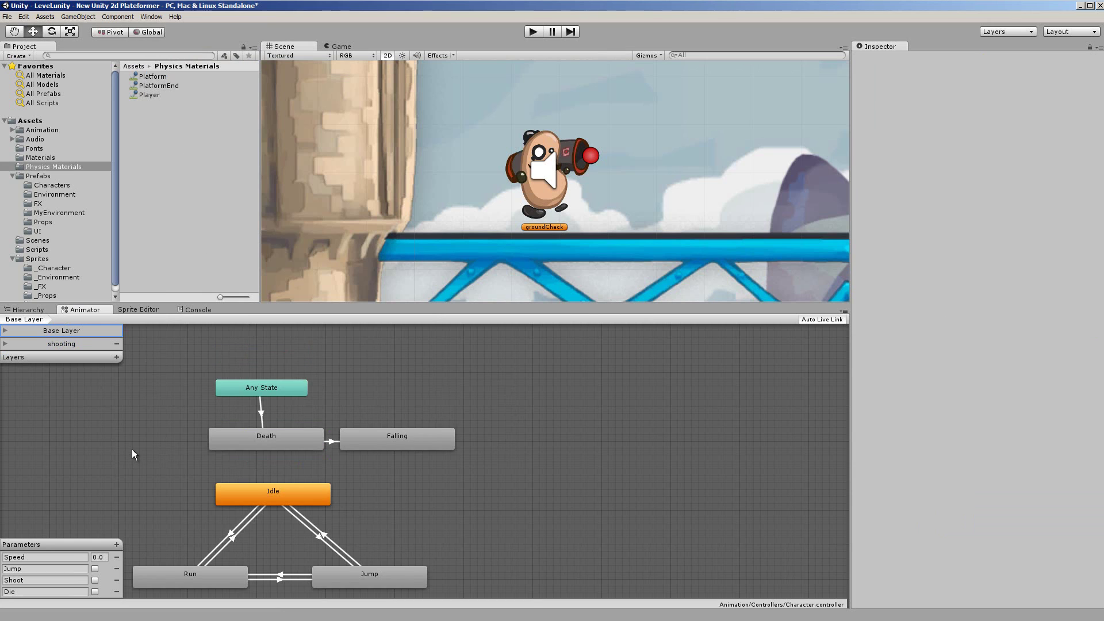
middle_click_drag(132, 449, 313, 423)
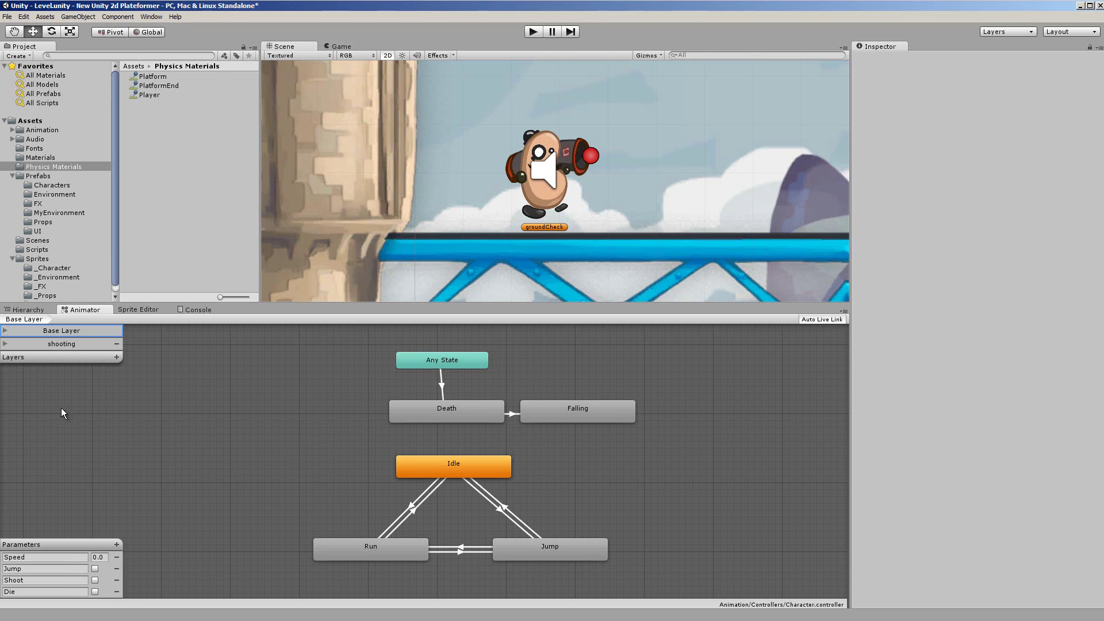
left_click(29, 311)
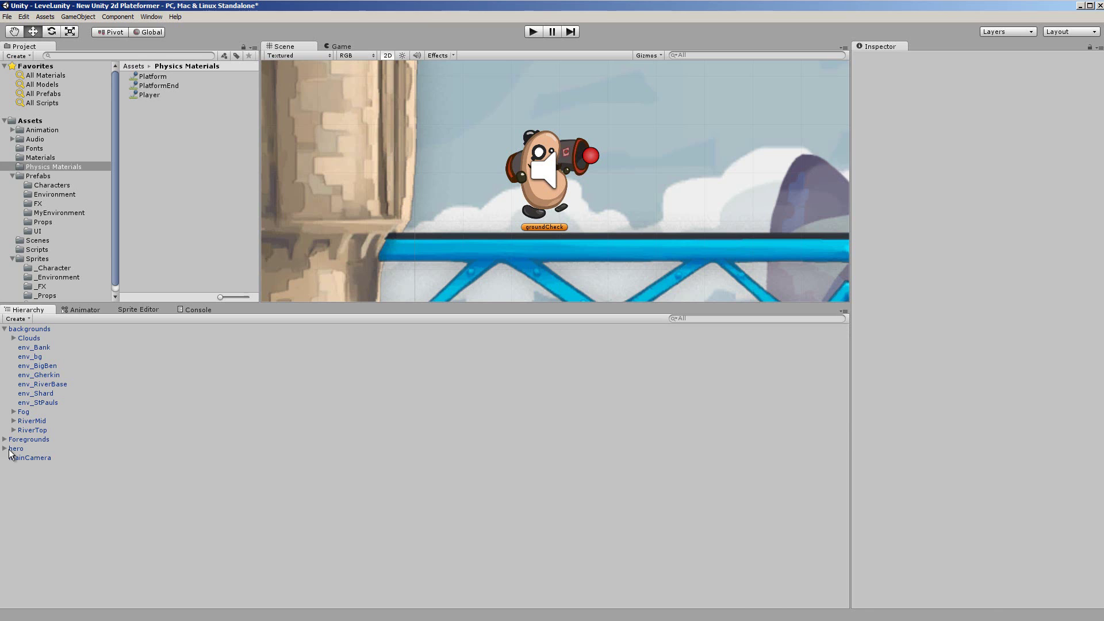
left_click(10, 450)
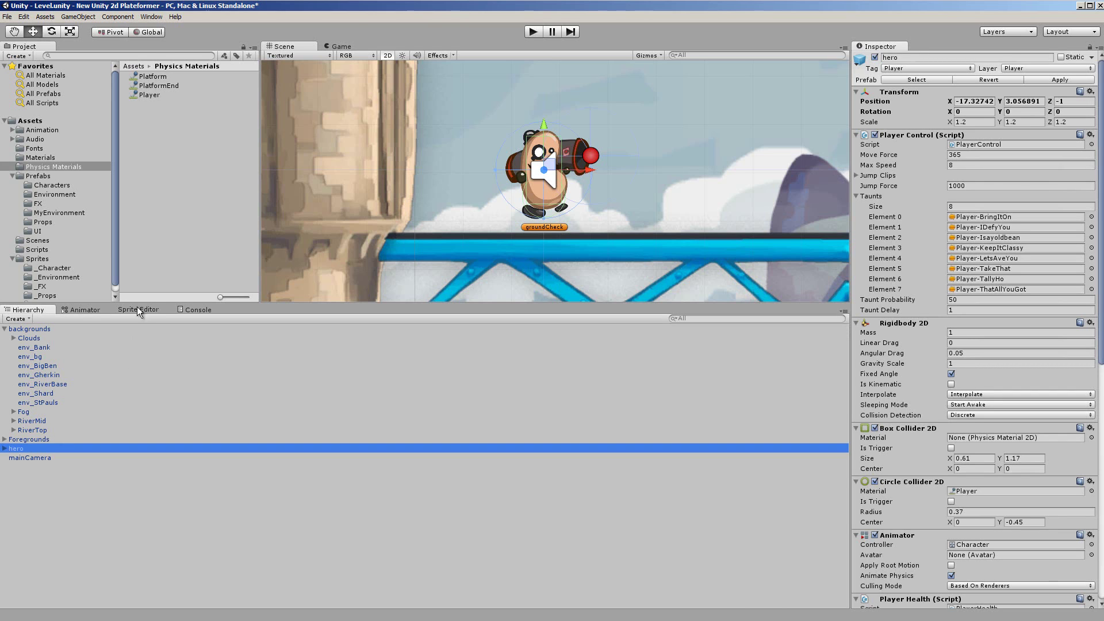
left_click(90, 311)
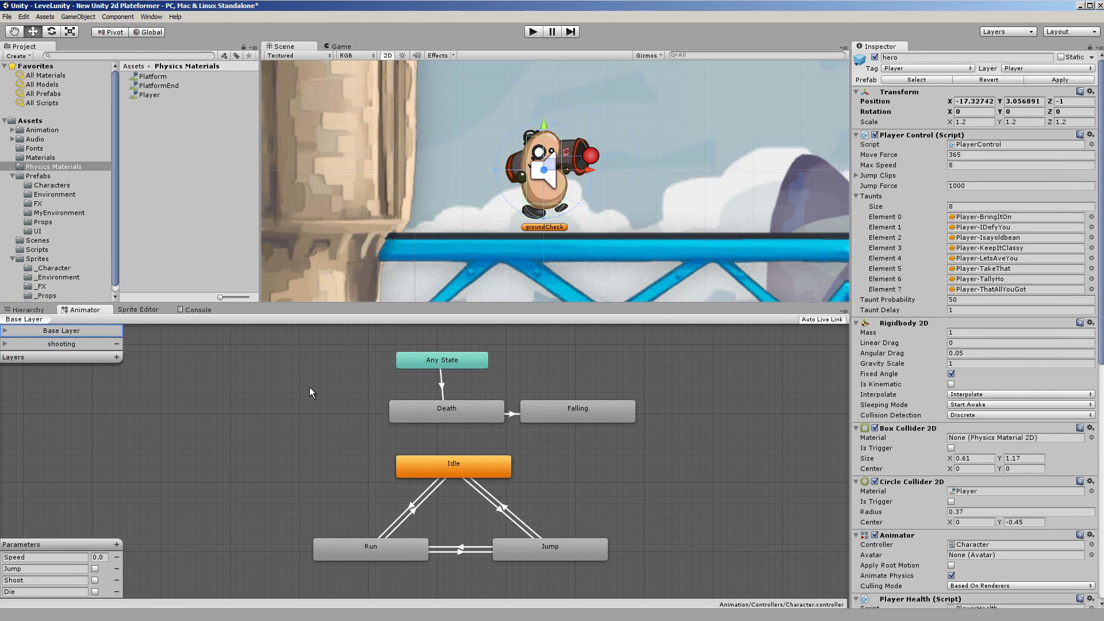
- Inspect the Idle, Run and Jump states in the Animator and check which motion clips can be assigned to Run
left_click(465, 467)
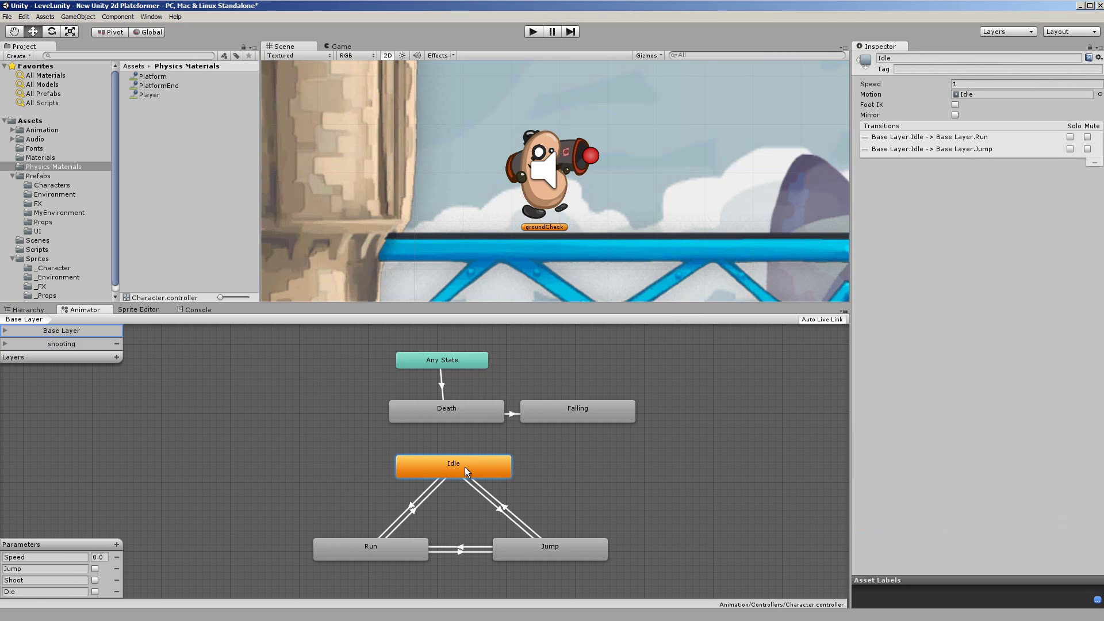
left_click(366, 556)
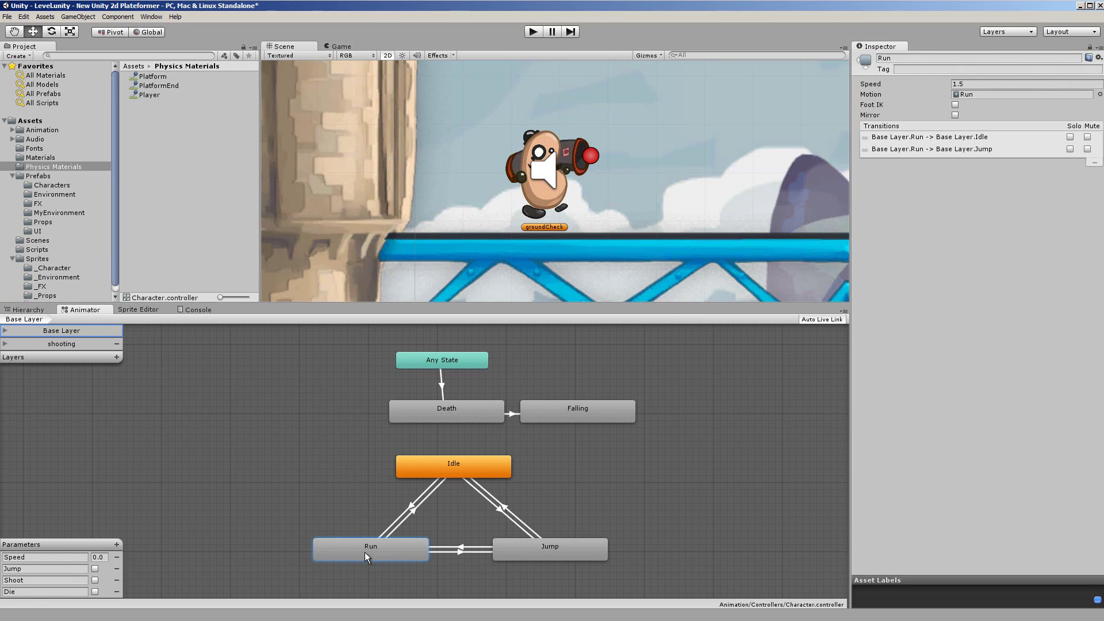
left_click(544, 555)
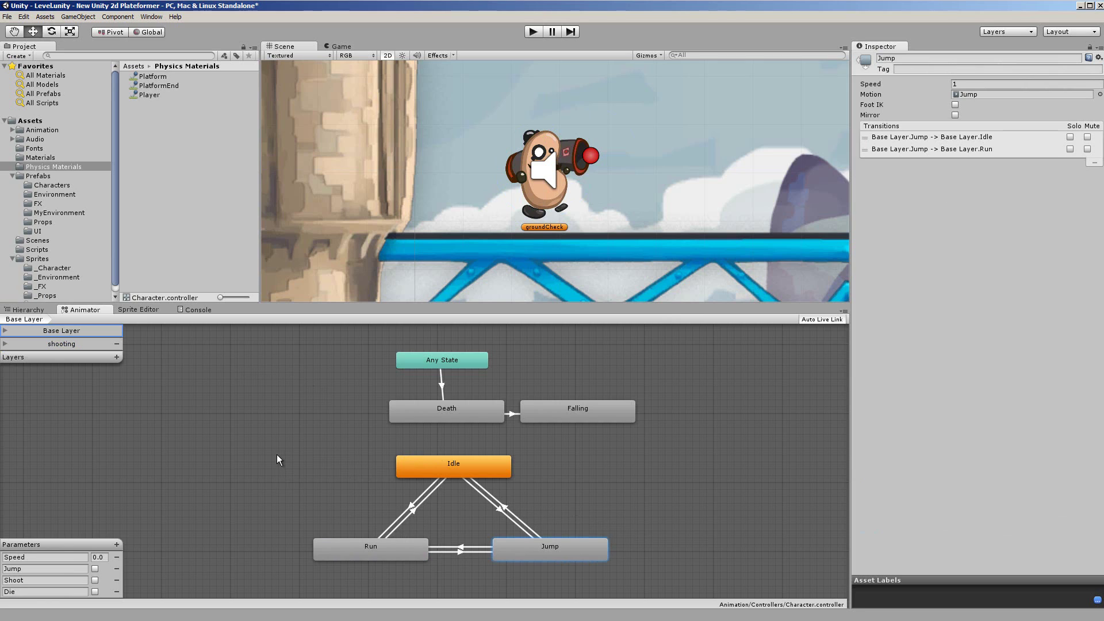
key("ctrl+z")
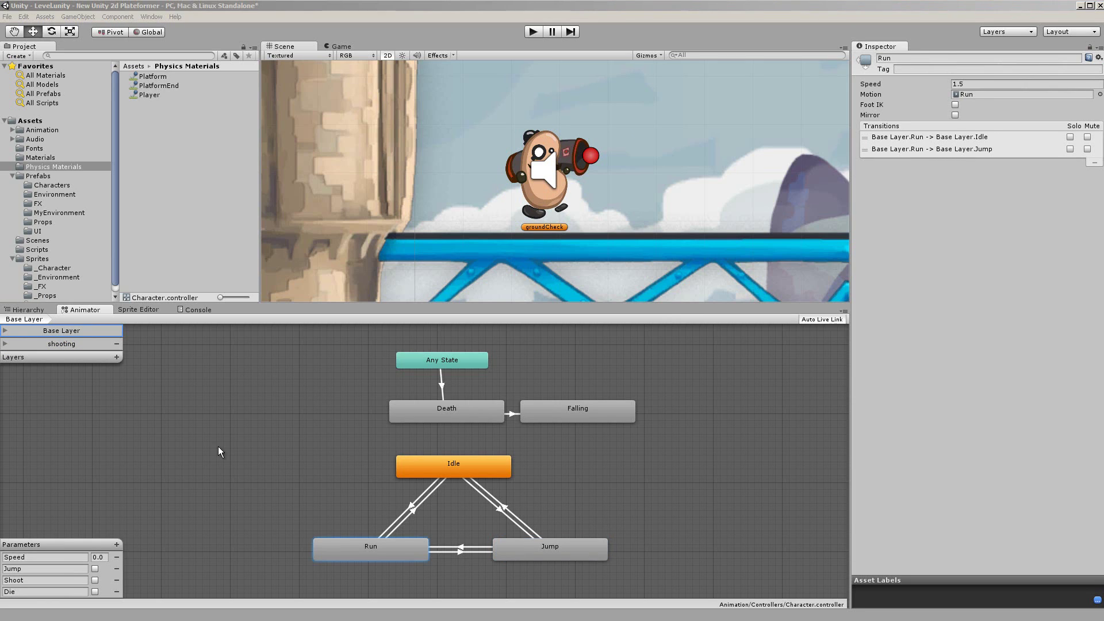
left_click(378, 549)
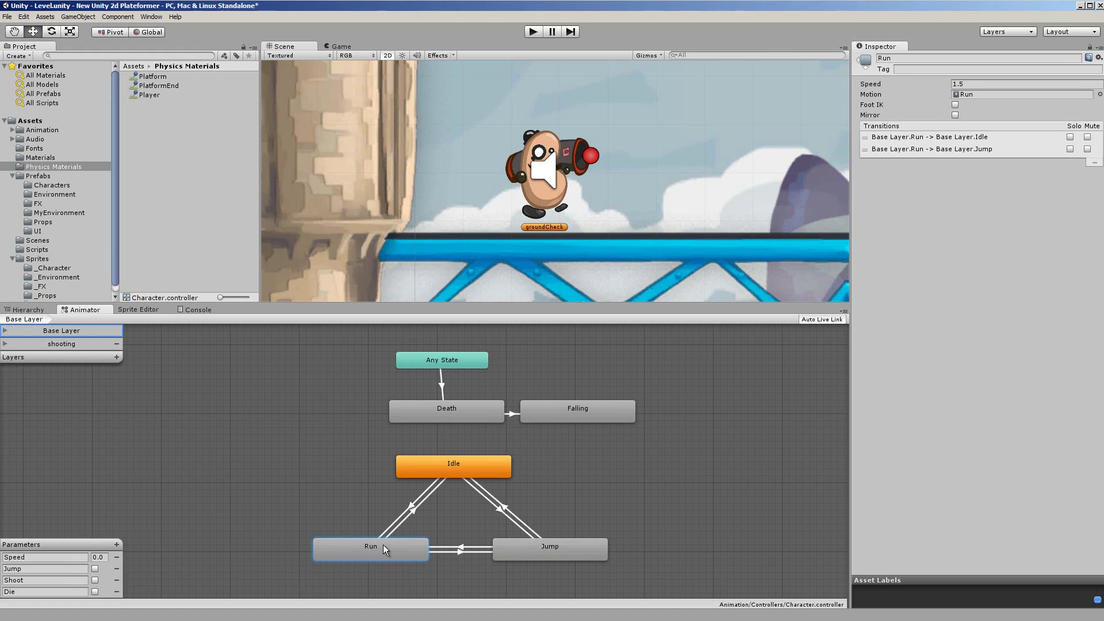
left_click(1100, 95)
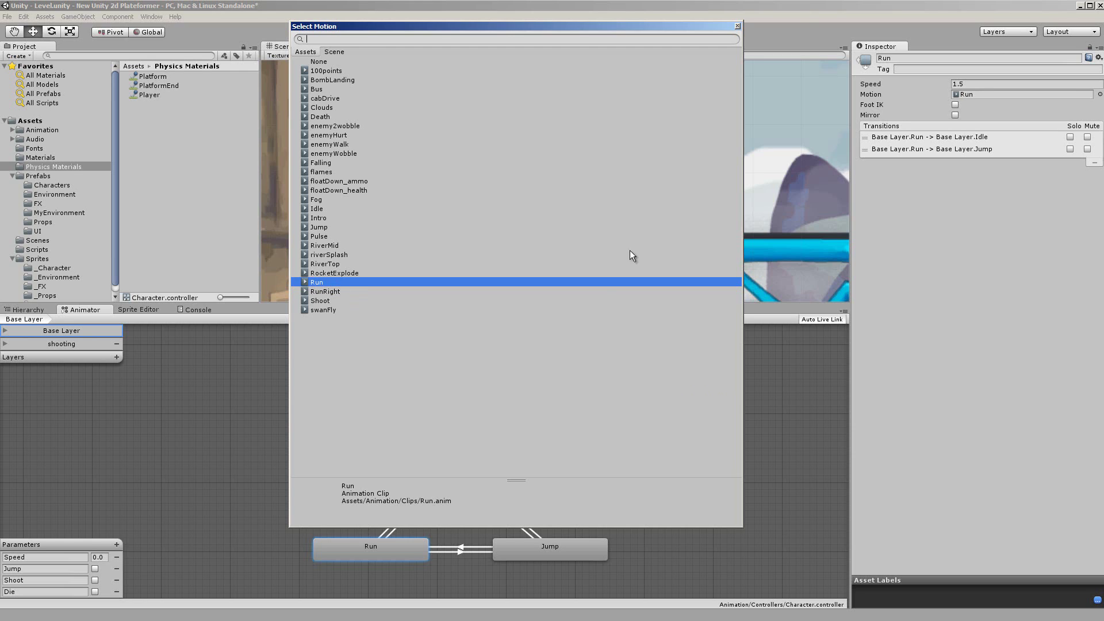
left_click(737, 27)
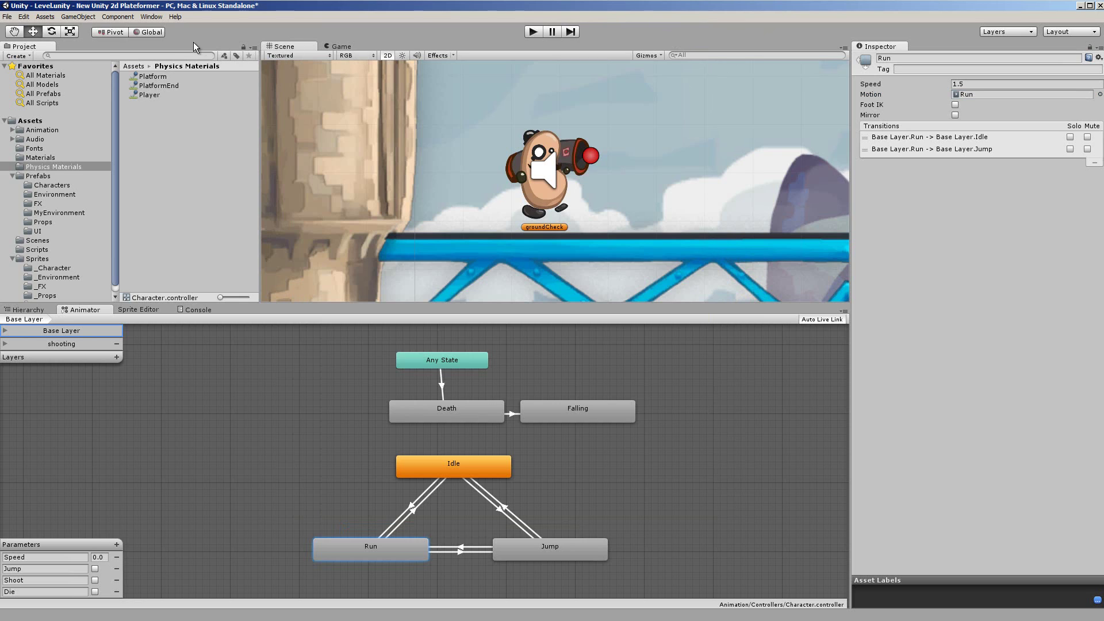
- Open the Animation window and dock it beside the Hierarchy
left_click(152, 18)
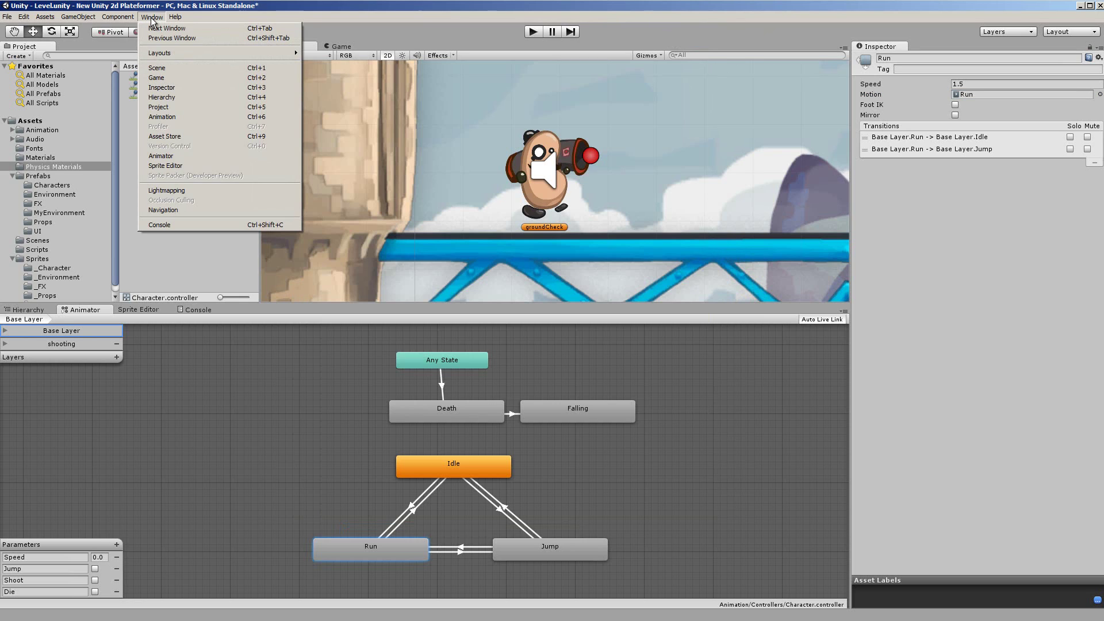
left_click(173, 117)
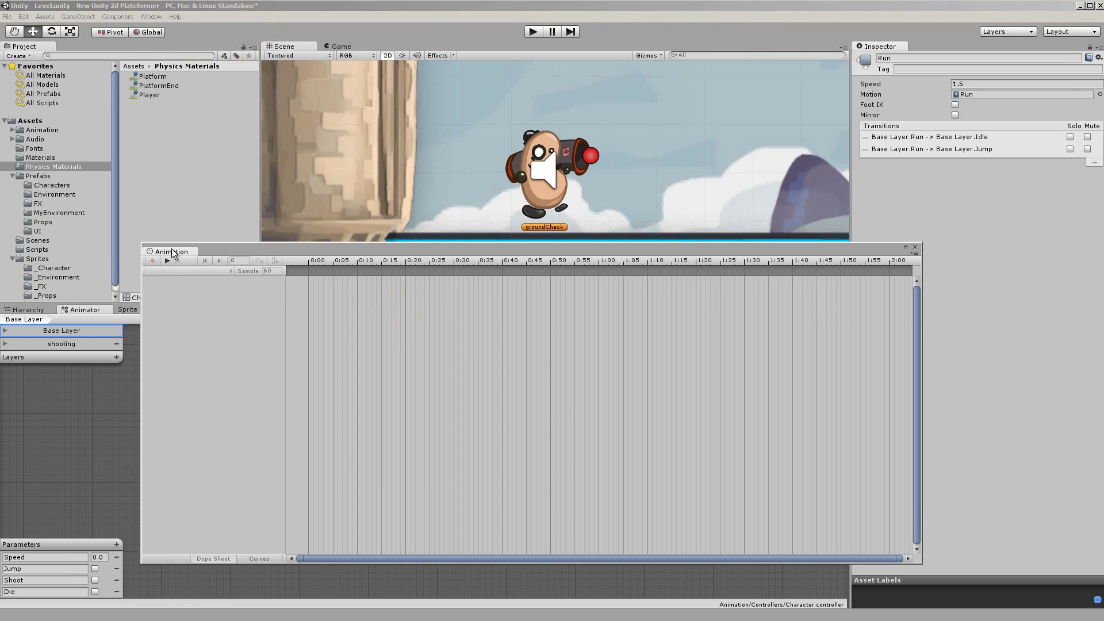
left_click_drag(171, 252, 68, 308)
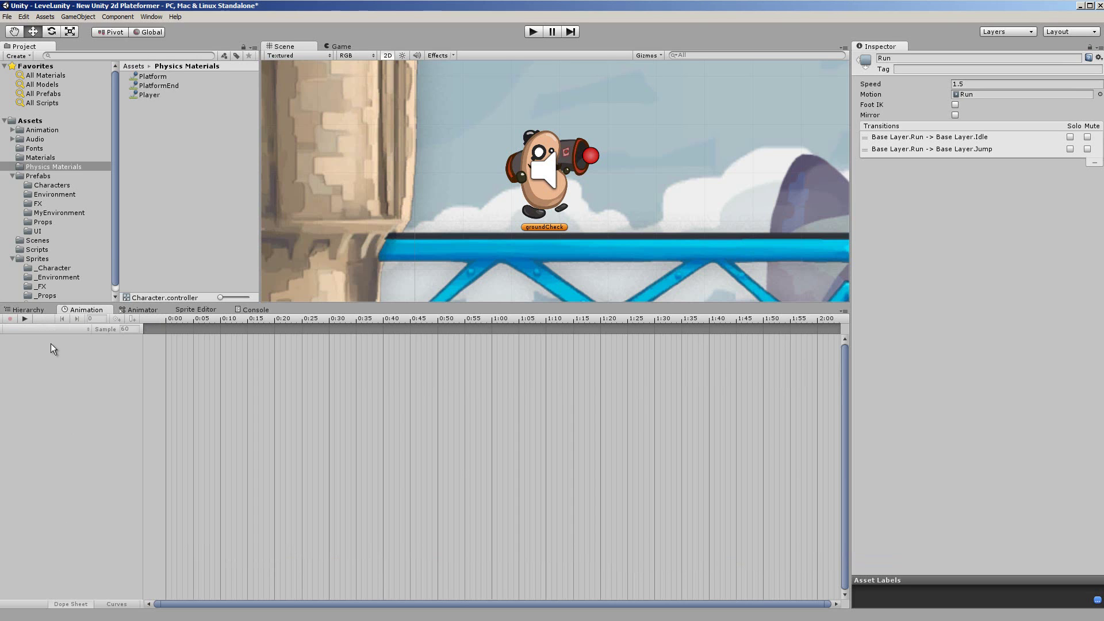
left_click(35, 310)
left_click(89, 311)
left_click(132, 309)
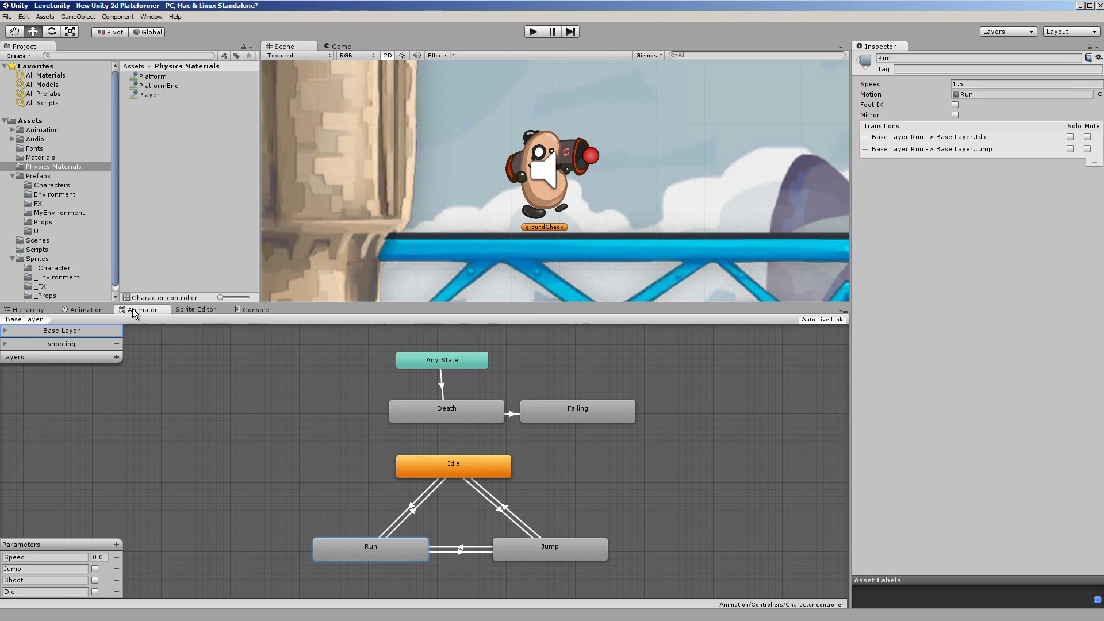
left_click(195, 309)
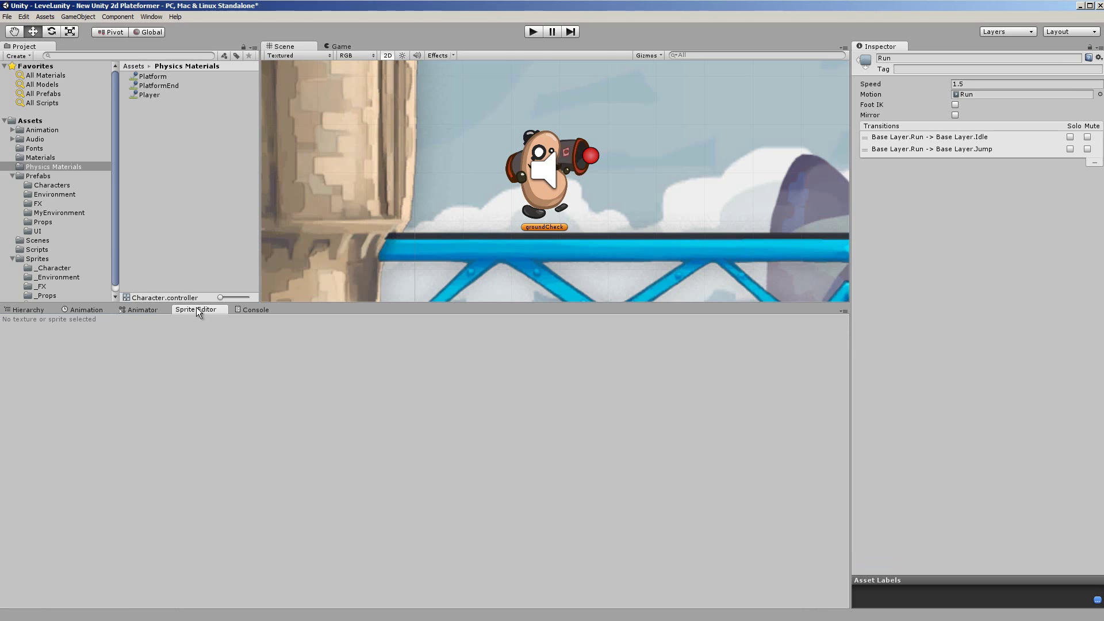
left_click(84, 311)
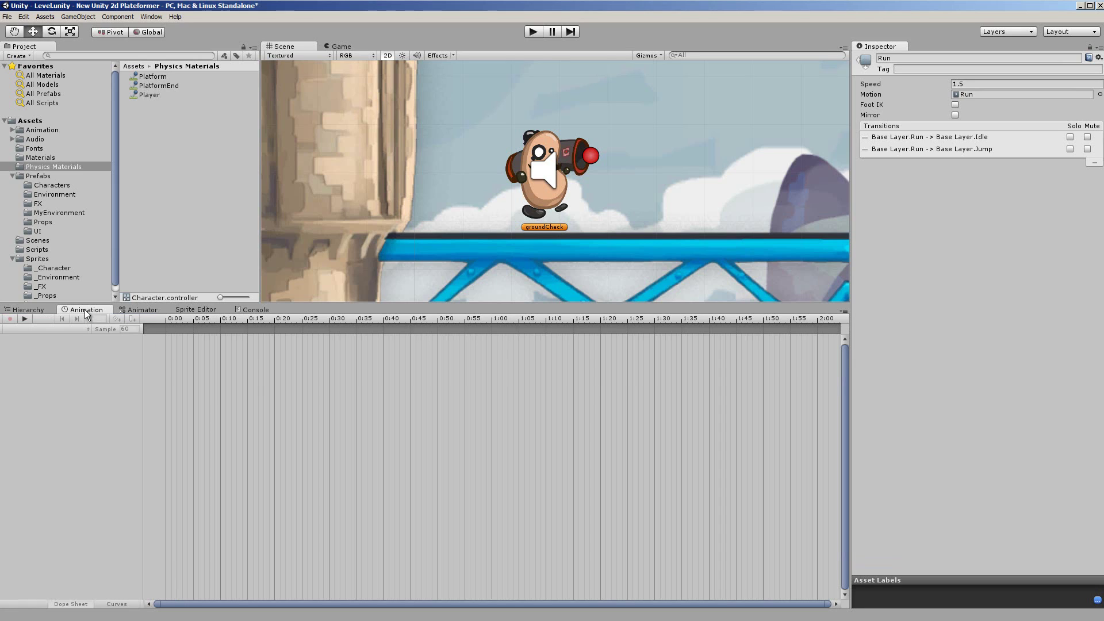
left_click(141, 310)
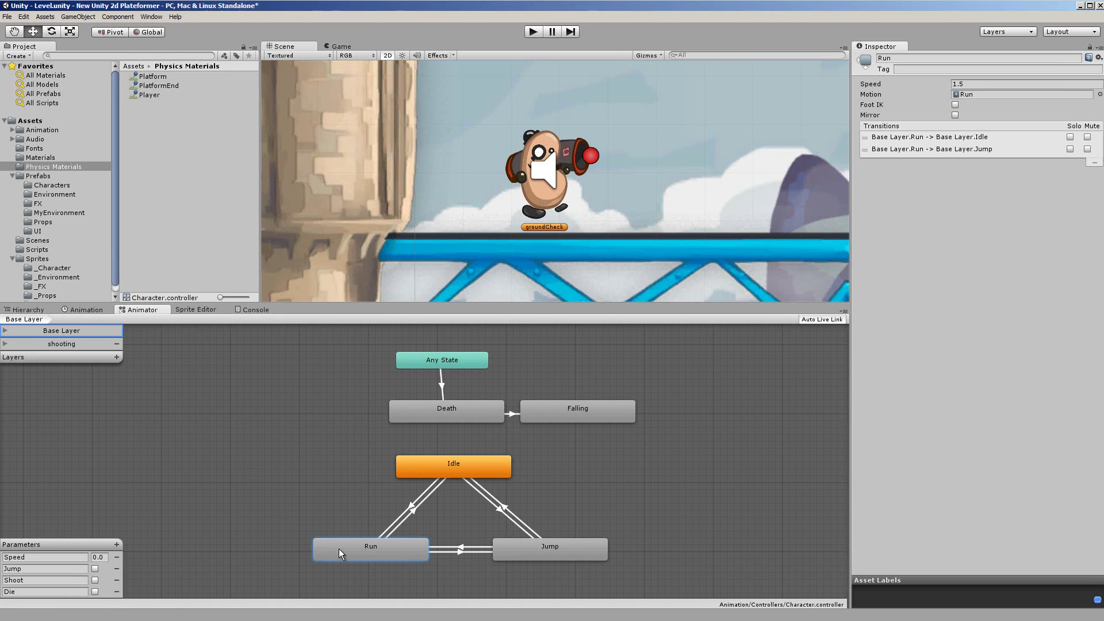
- Expand the hero in the Hierarchy and inspect its rightFoot sprite part
left_click(33, 311)
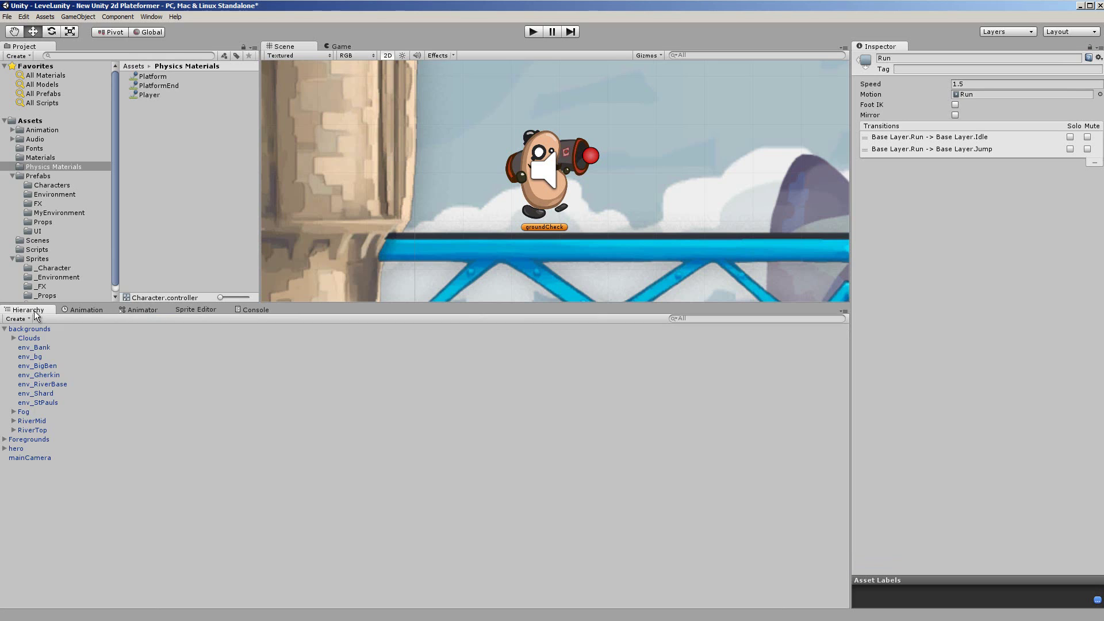
left_click(5, 448)
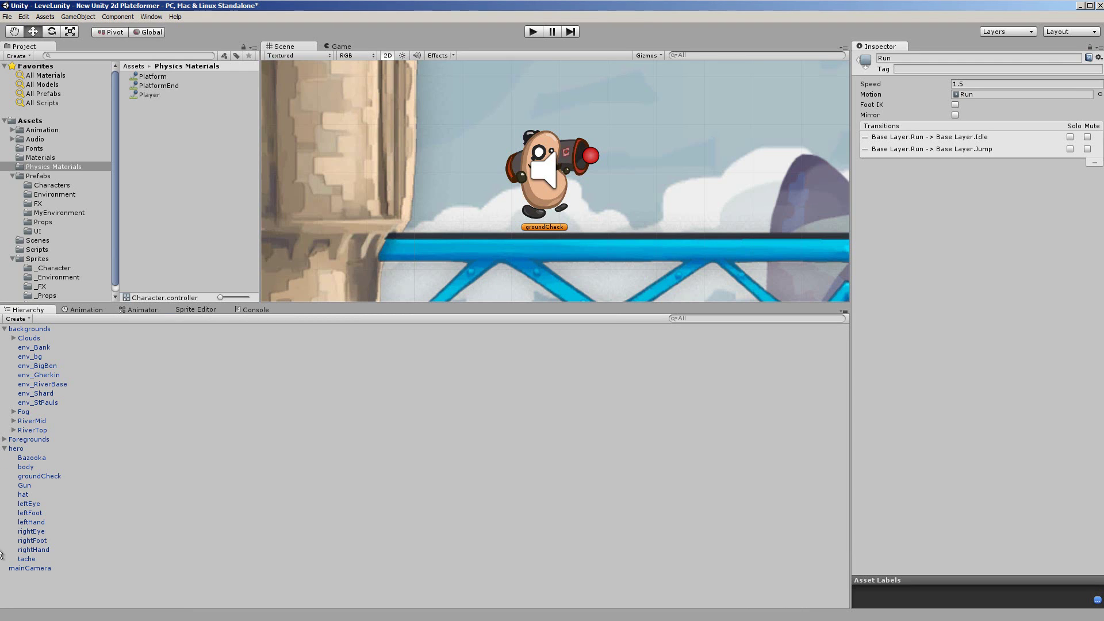
left_click(33, 540)
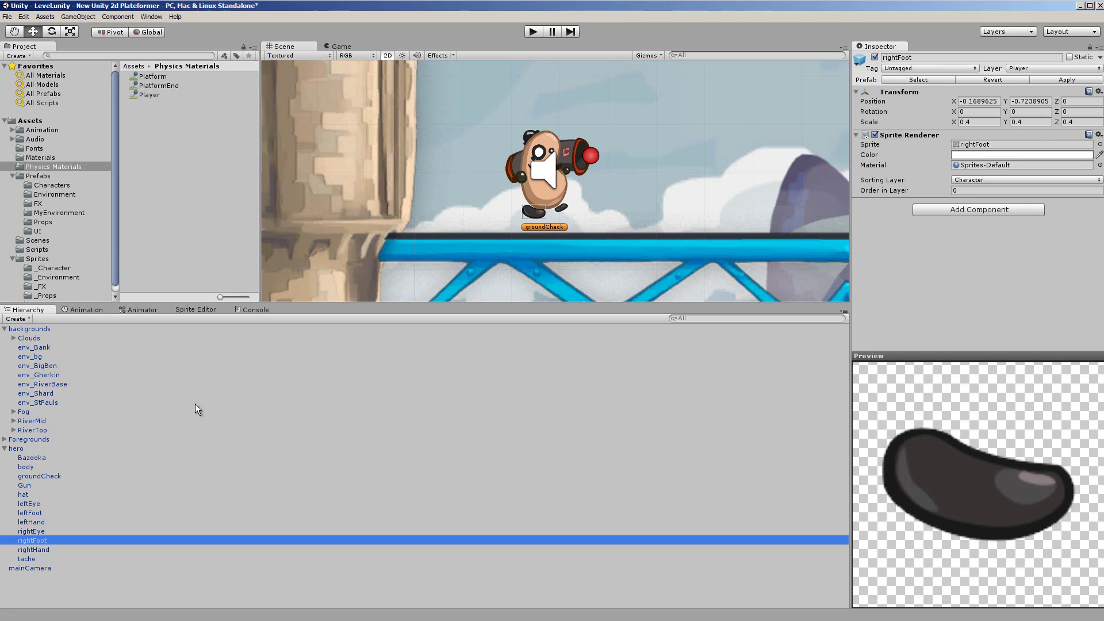
- Examine the hero's Run clip keyframes and list of clips in the Animation window, and compare them with the Animator states
left_click(87, 310)
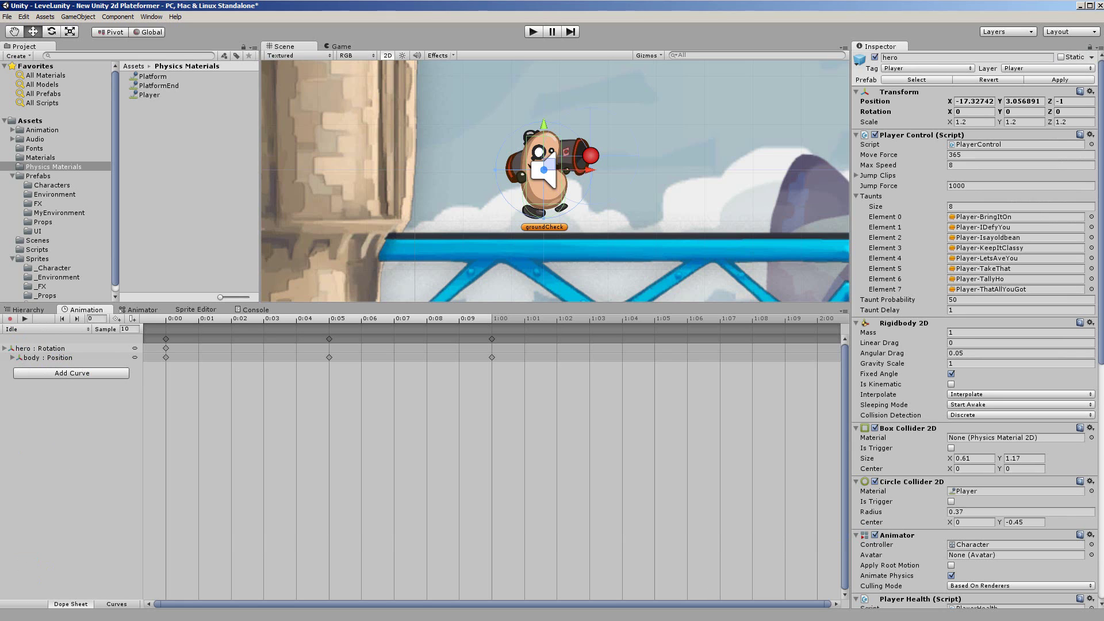
left_click(28, 309)
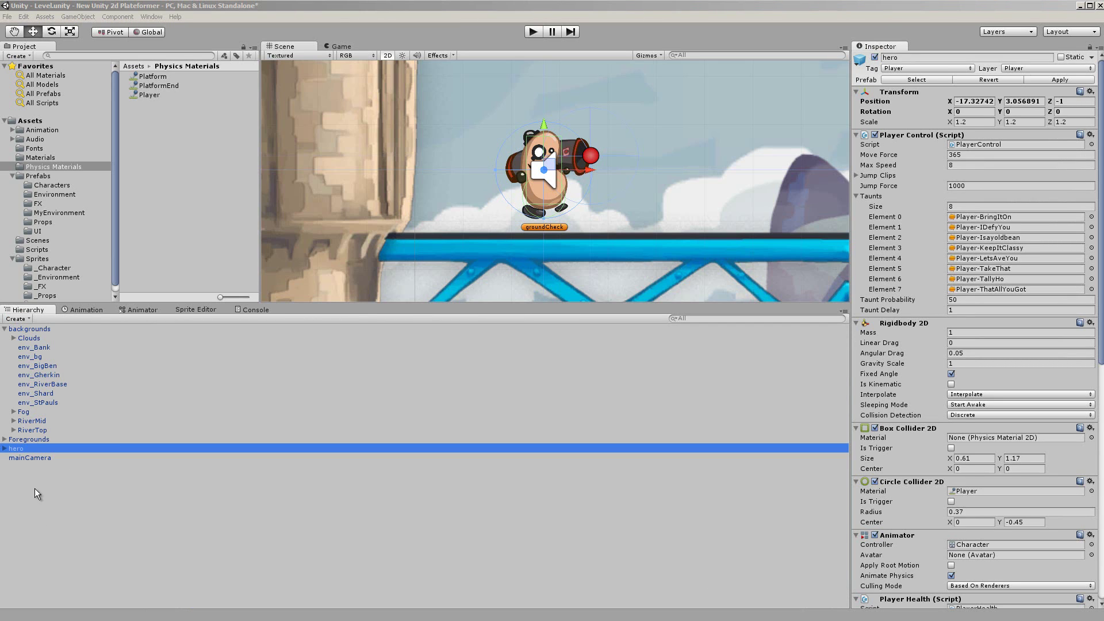
left_click(87, 310)
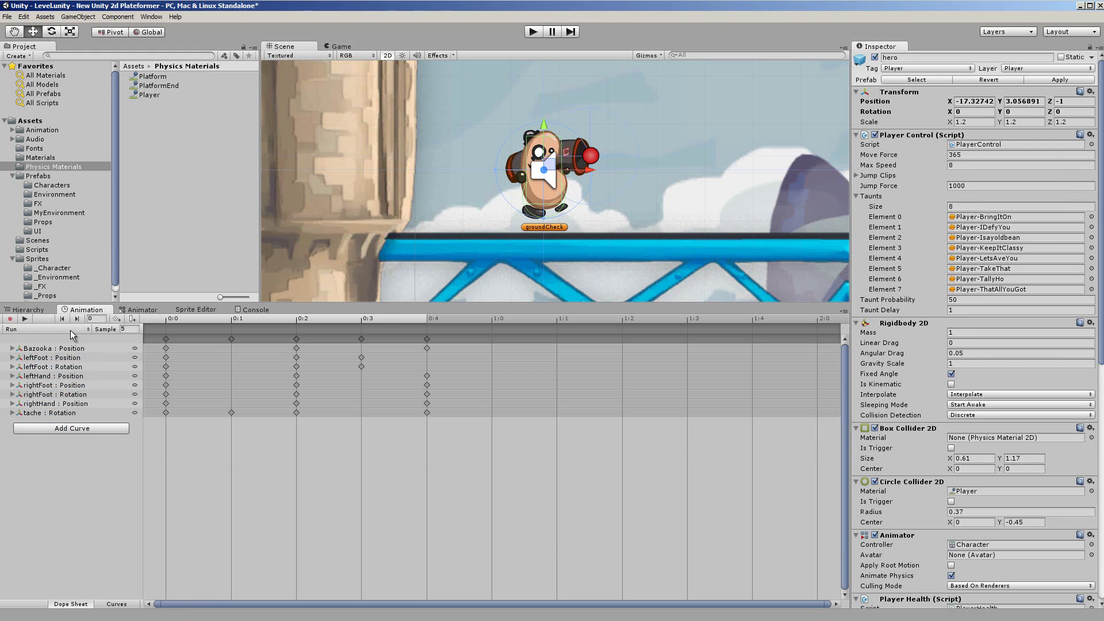
left_click(70, 330)
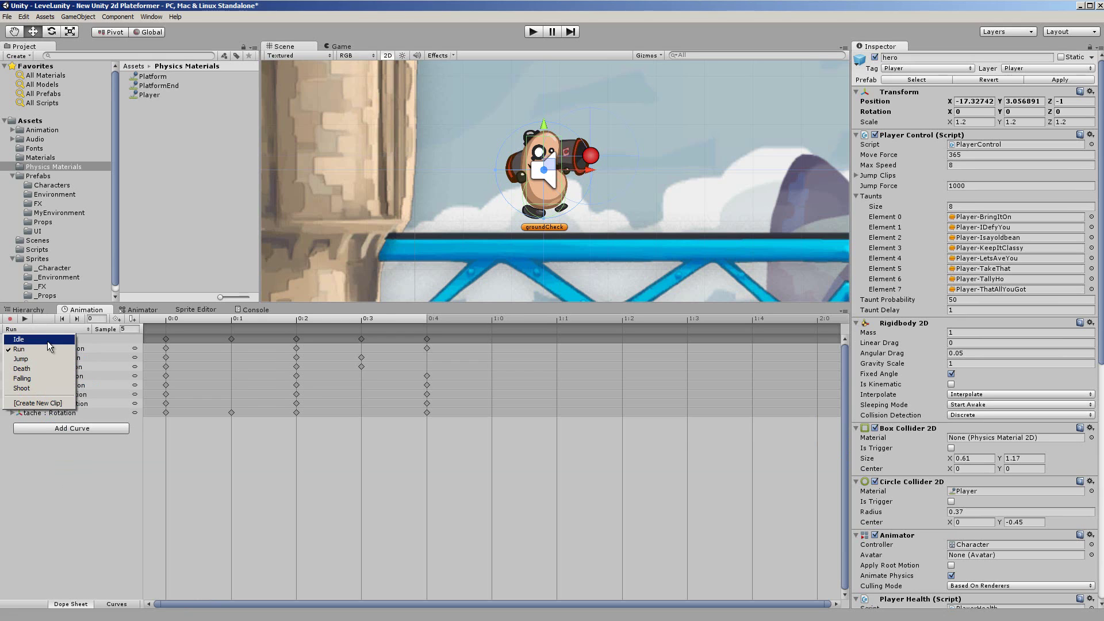
left_click(84, 518)
left_click(141, 309)
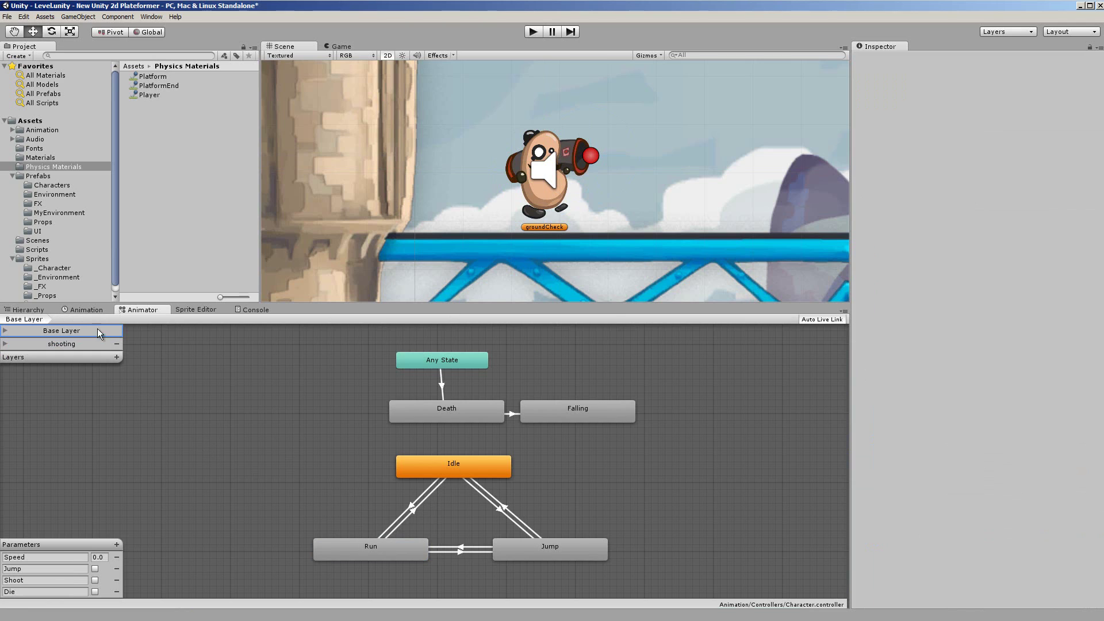
- Play the hero's Run clip from the Animation window and stop the playback
left_click(87, 310)
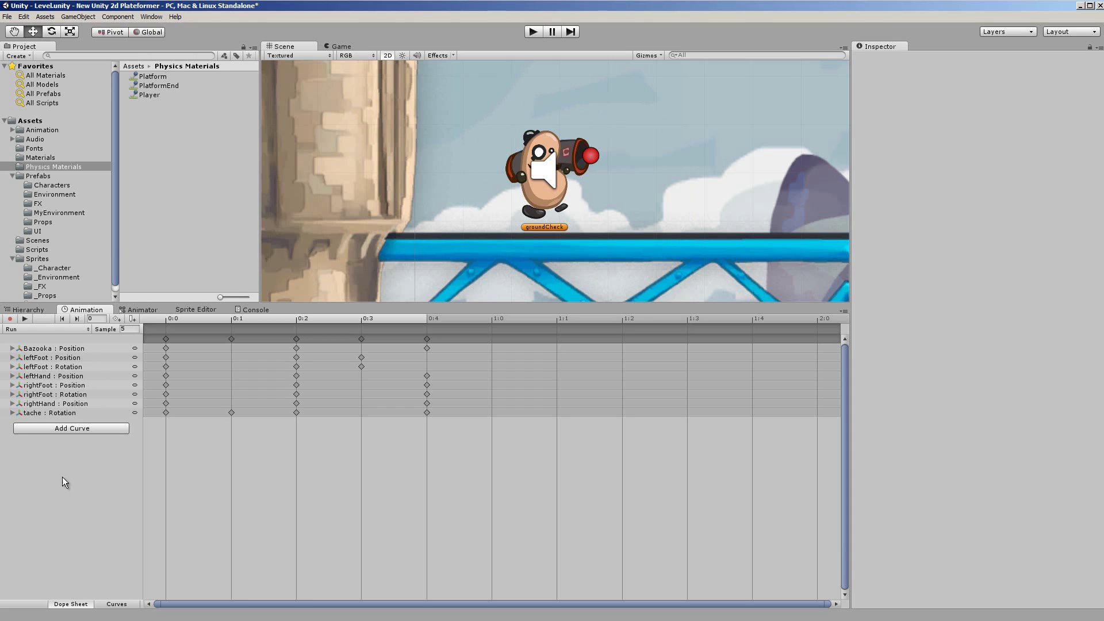
left_click(23, 319)
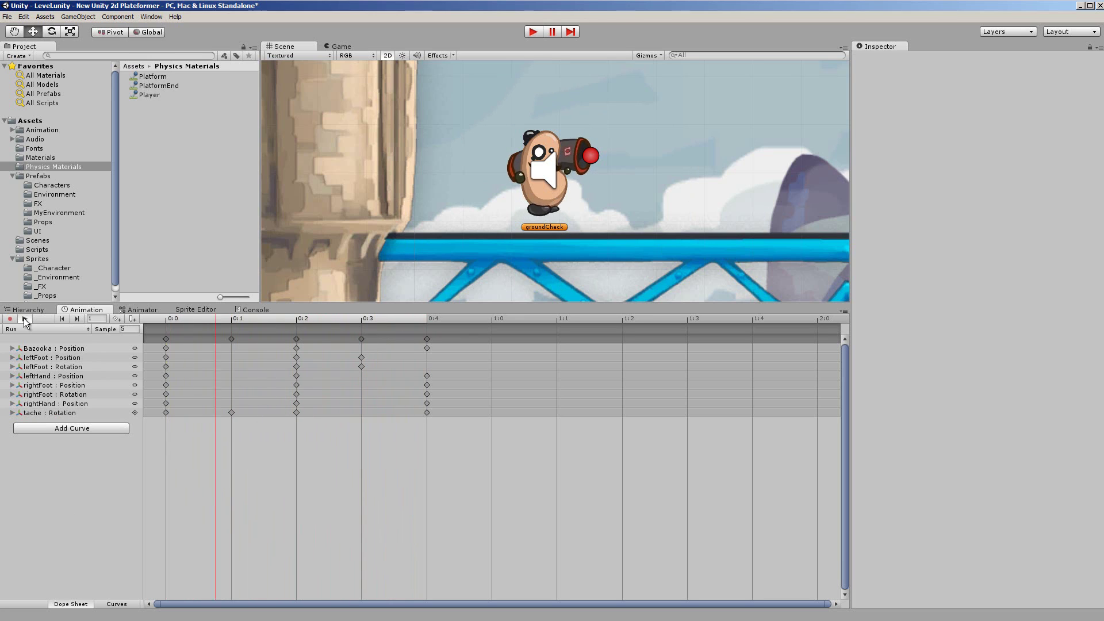
left_click(24, 319)
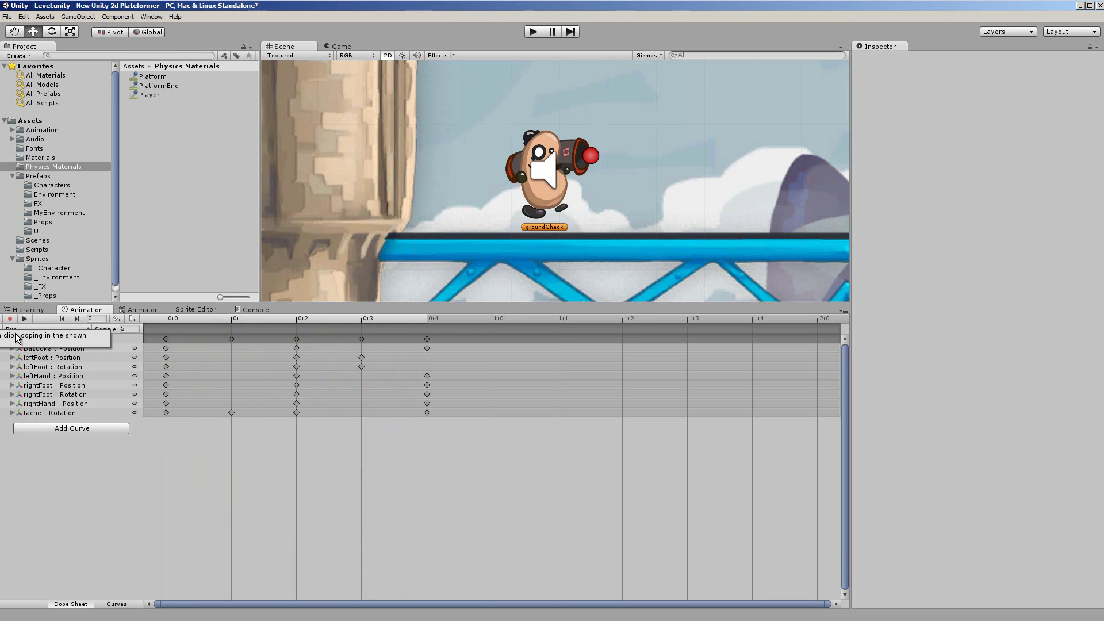
- Switch the Animation window to the Jump clip, play it on the hero and stop the playback
left_click(40, 329)
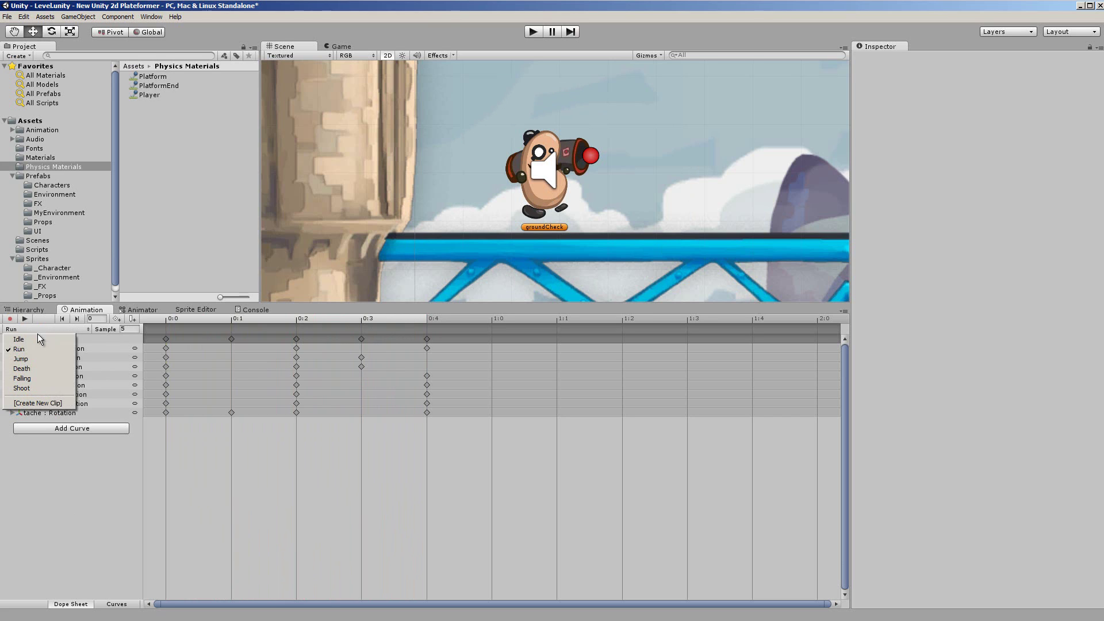
left_click(36, 354)
left_click(23, 319)
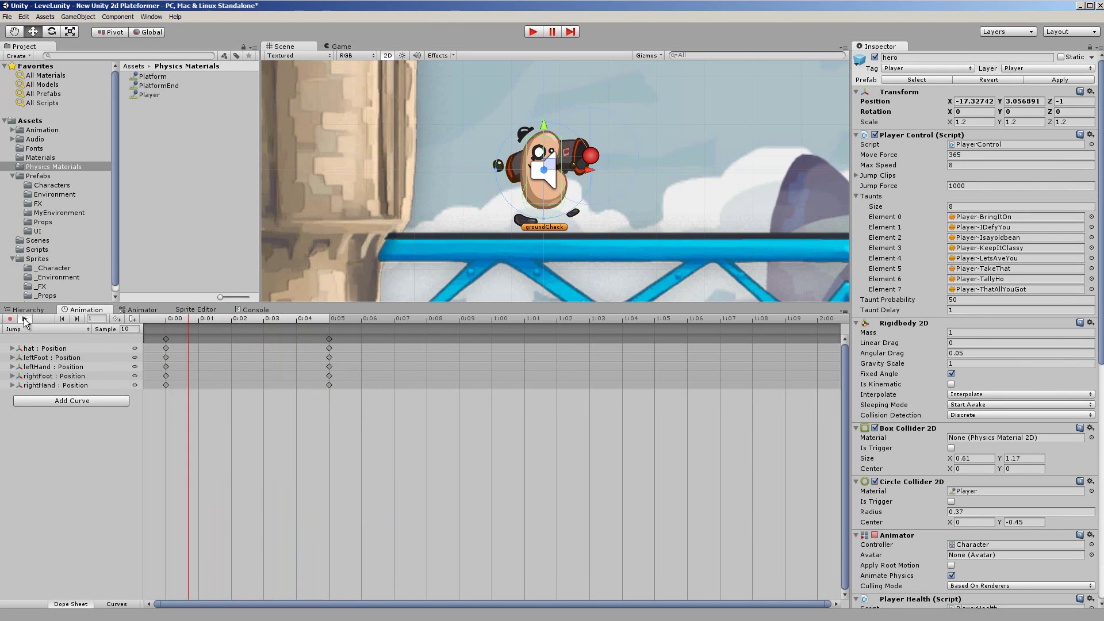
left_click(23, 318)
left_click(105, 526)
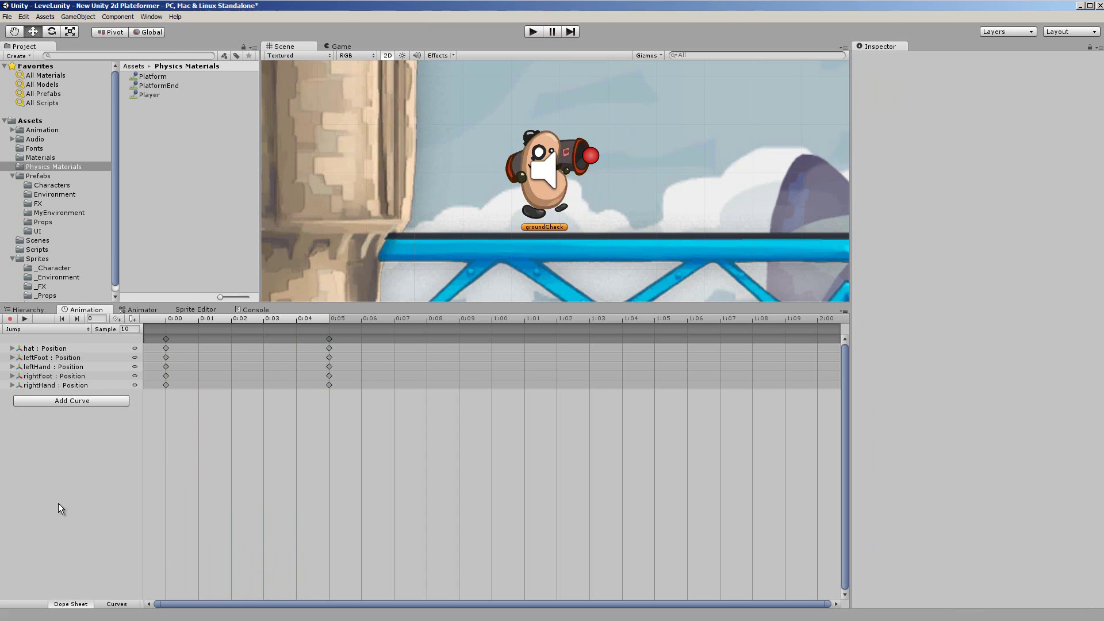
- Return to the Animator and review the Idle state and the condition on its transition to Run
left_click(144, 311)
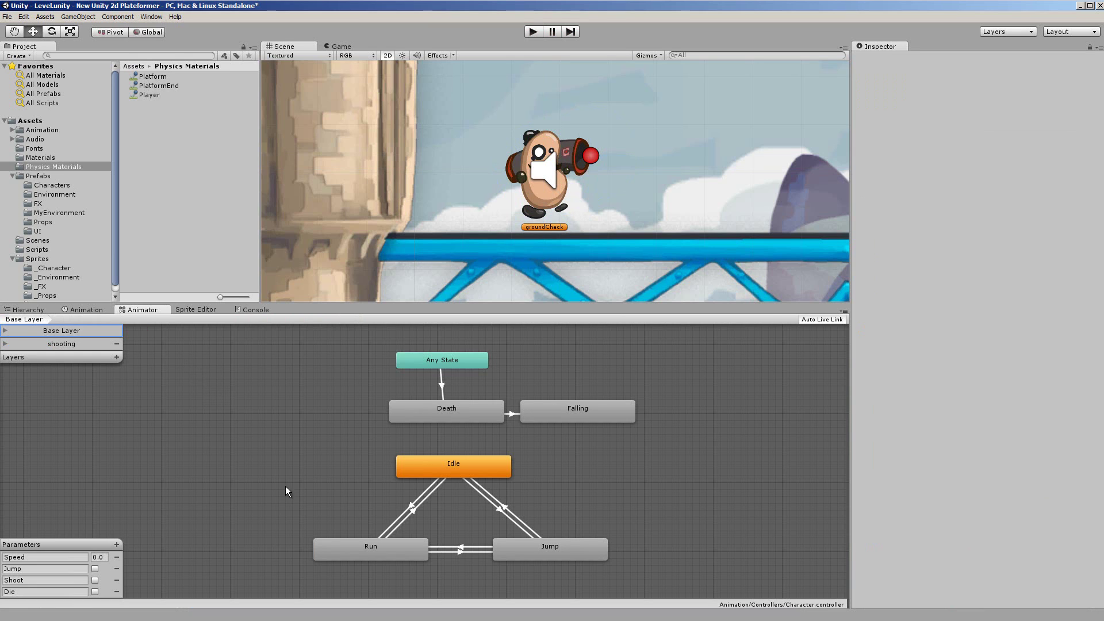
left_click(468, 467)
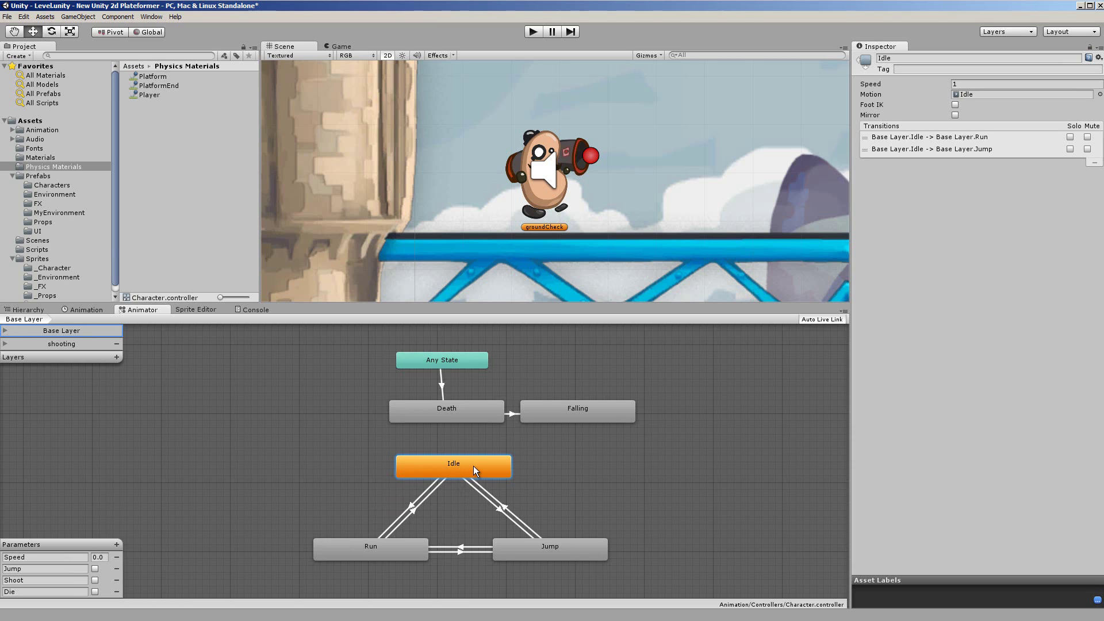
left_click(411, 507)
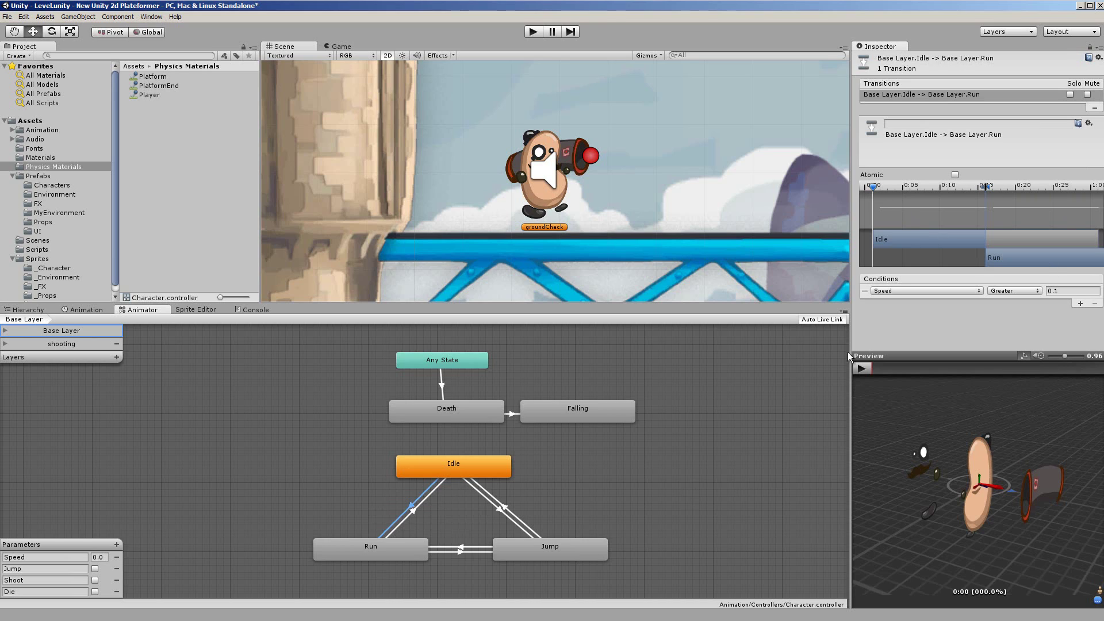
left_click(672, 472)
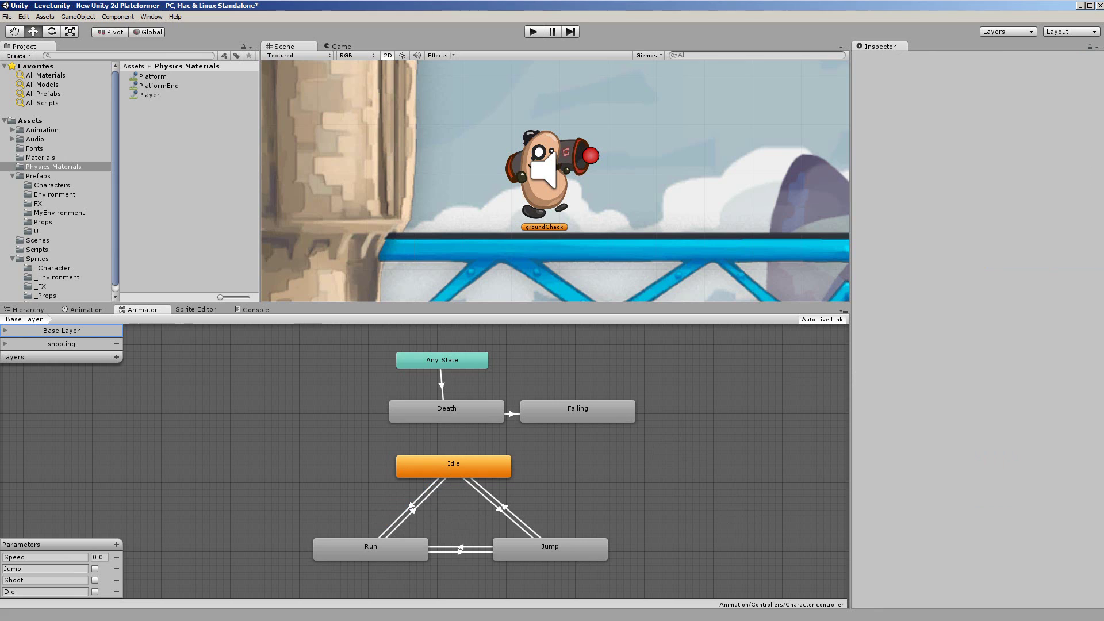
- Play the preview of the Idle to Run transition with the hero seen from the front
left_click(412, 509)
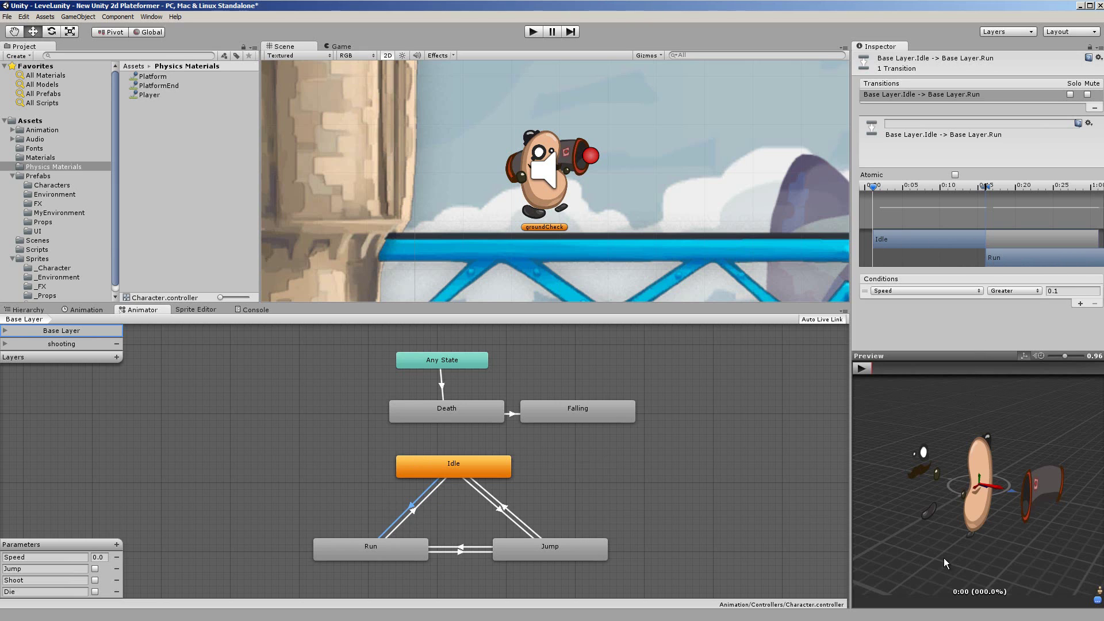
left_click_drag(926, 554, 955, 544)
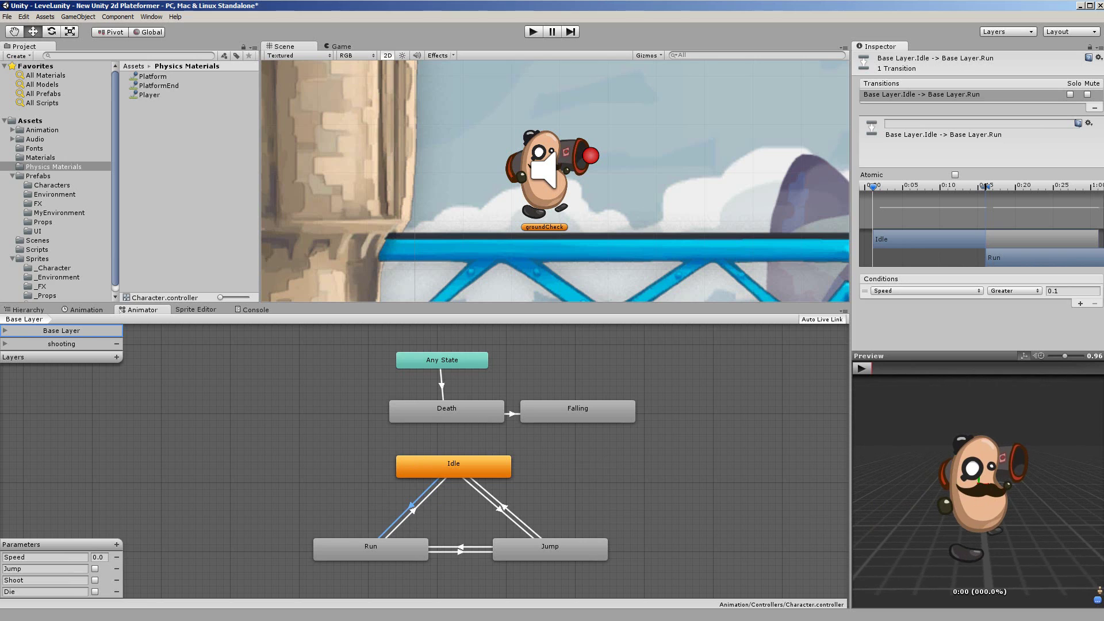
left_click(861, 368)
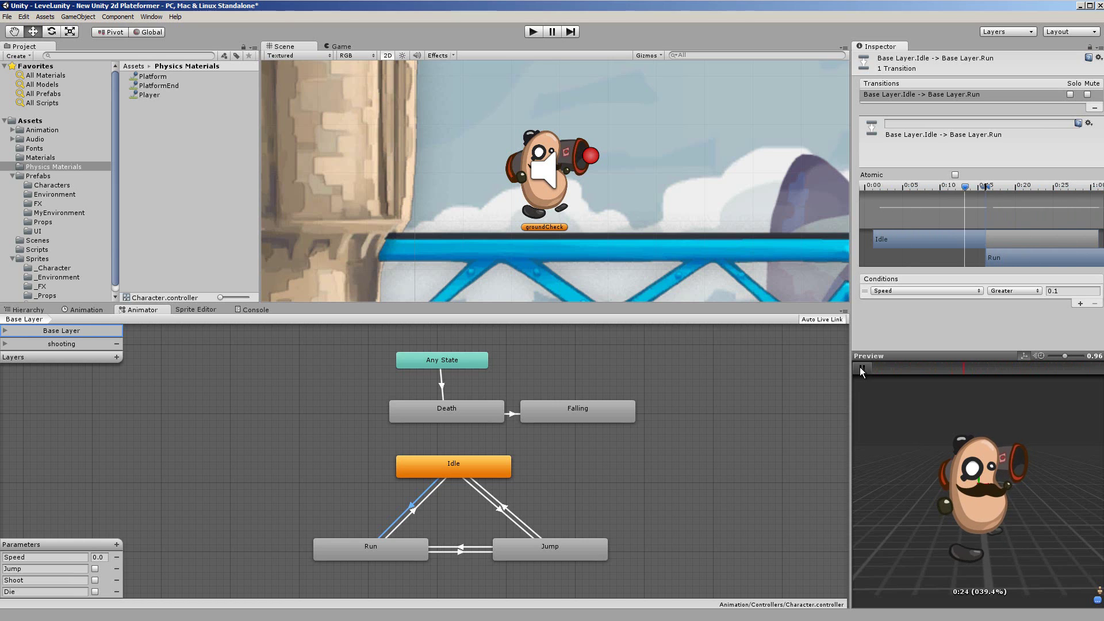
- Stop the Idle to Run preview and play the Run to Jump transition's preview with the hero seen from the front
left_click(861, 368)
left_click(460, 552)
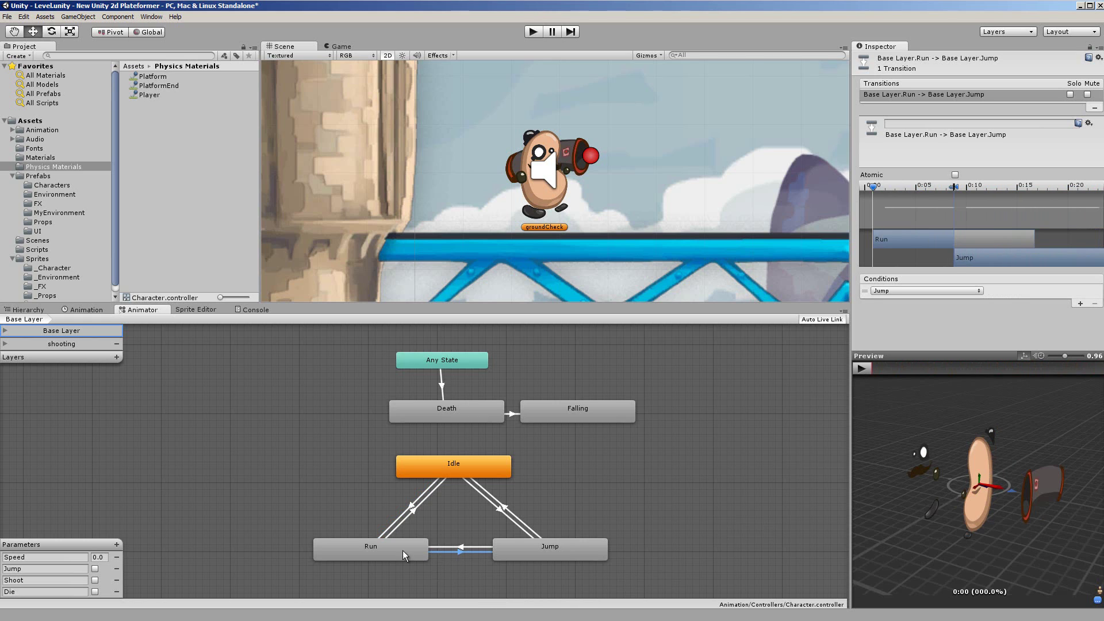
left_click_drag(946, 529, 1024, 538)
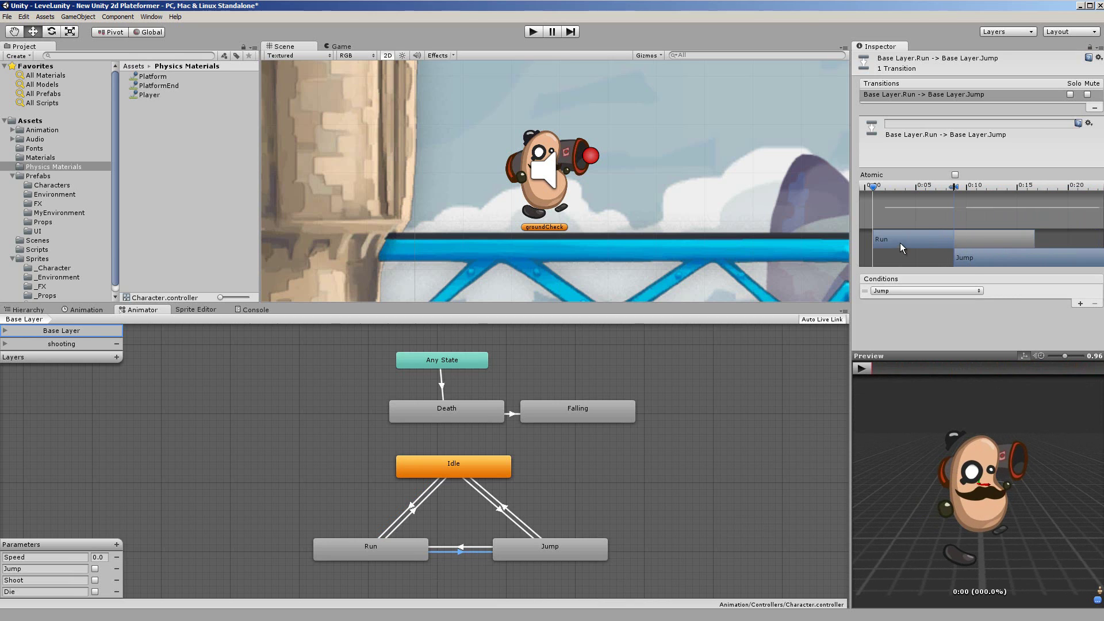
left_click(864, 373)
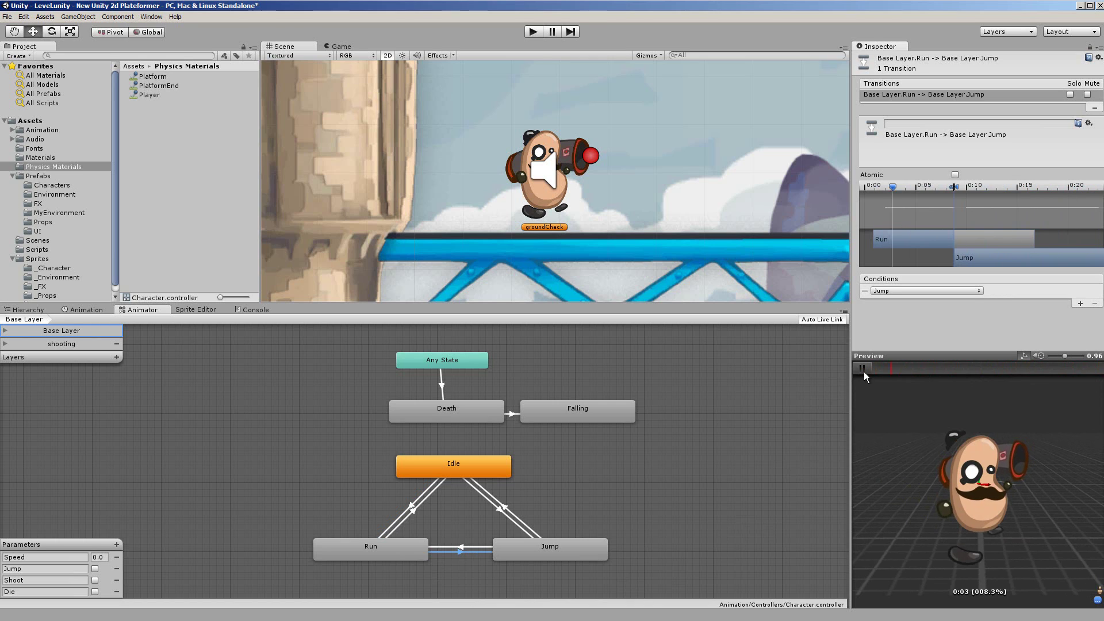
left_click(864, 372)
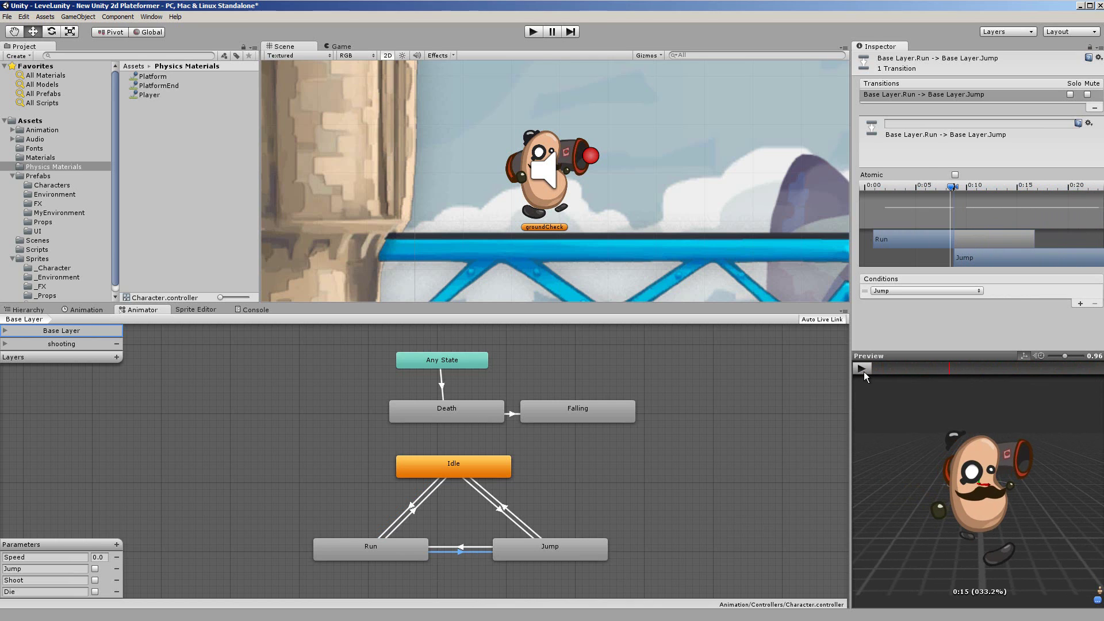
- Deselect the transition, view the hero's Animator layers and return to its Jump clip in the Animation window
left_click(730, 423)
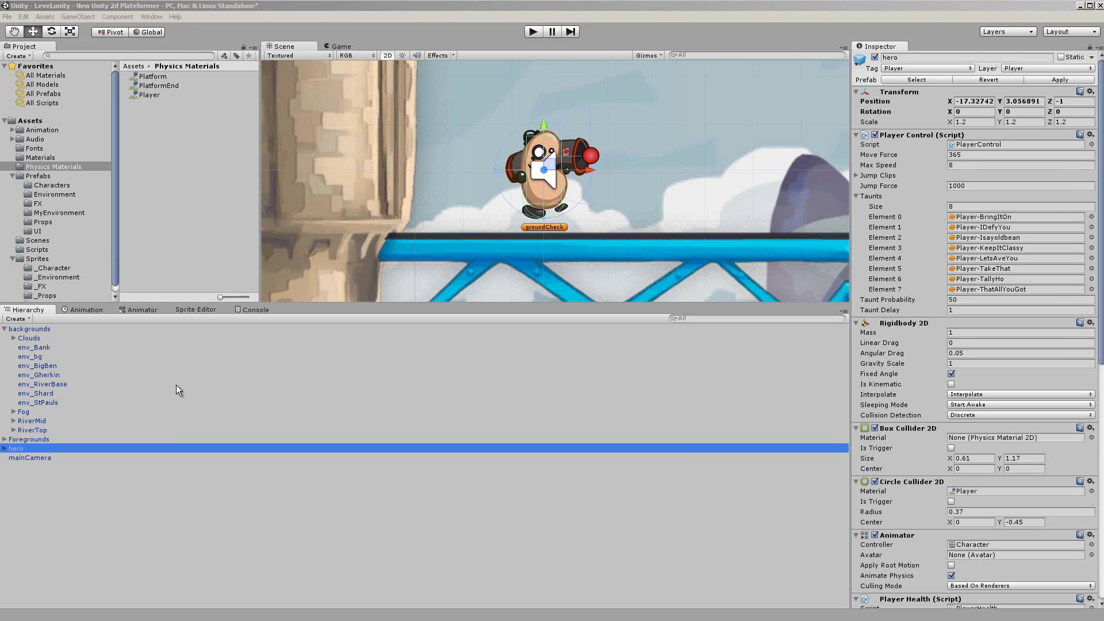
left_click(141, 311)
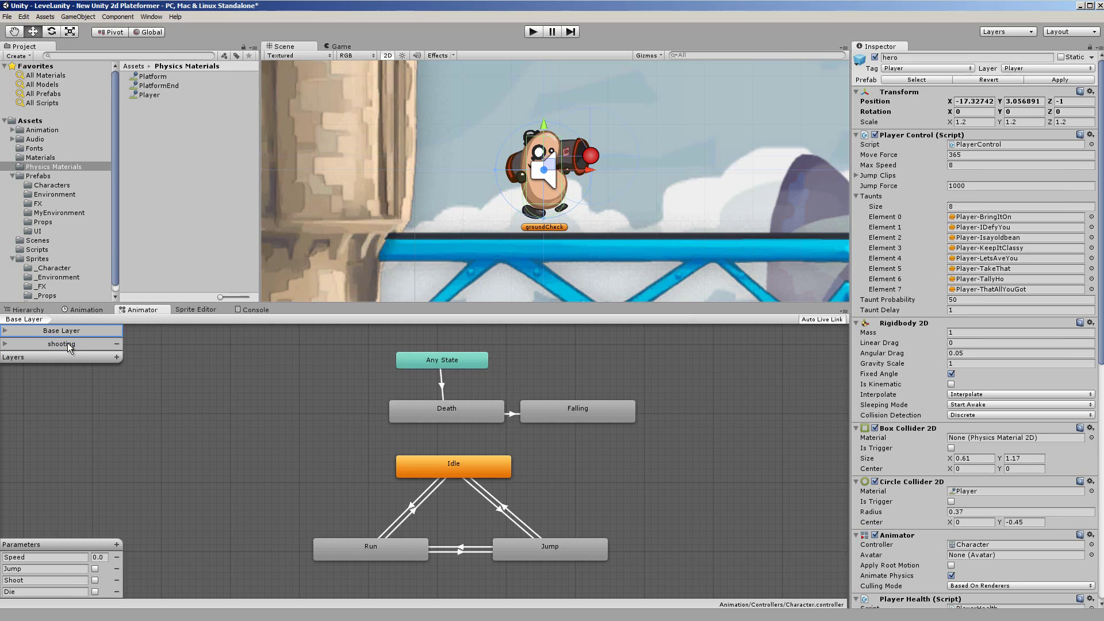
left_click(88, 310)
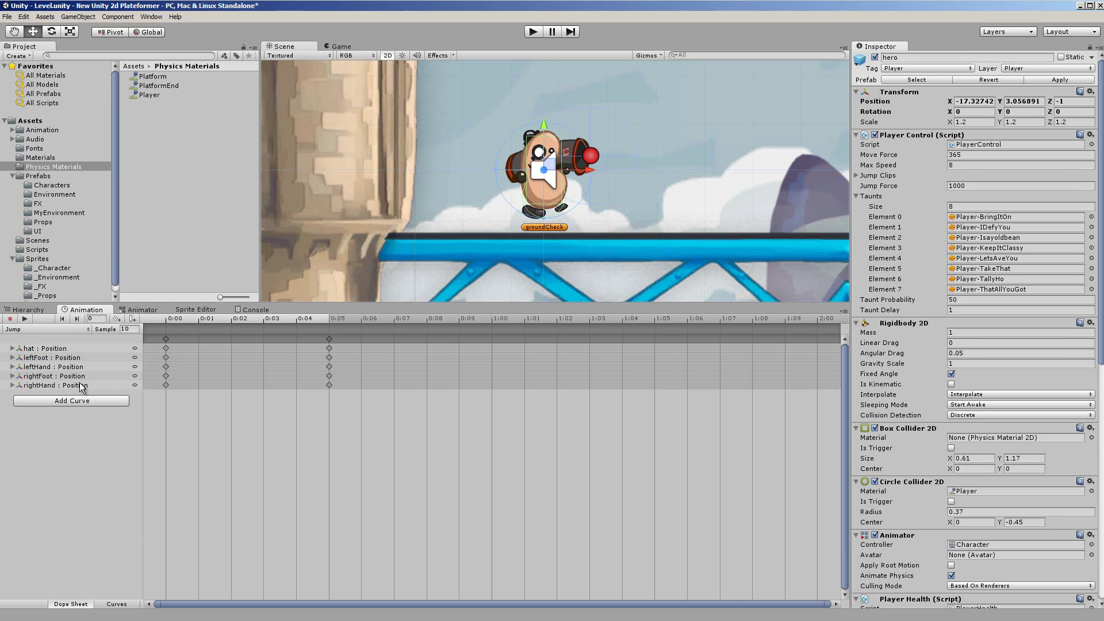